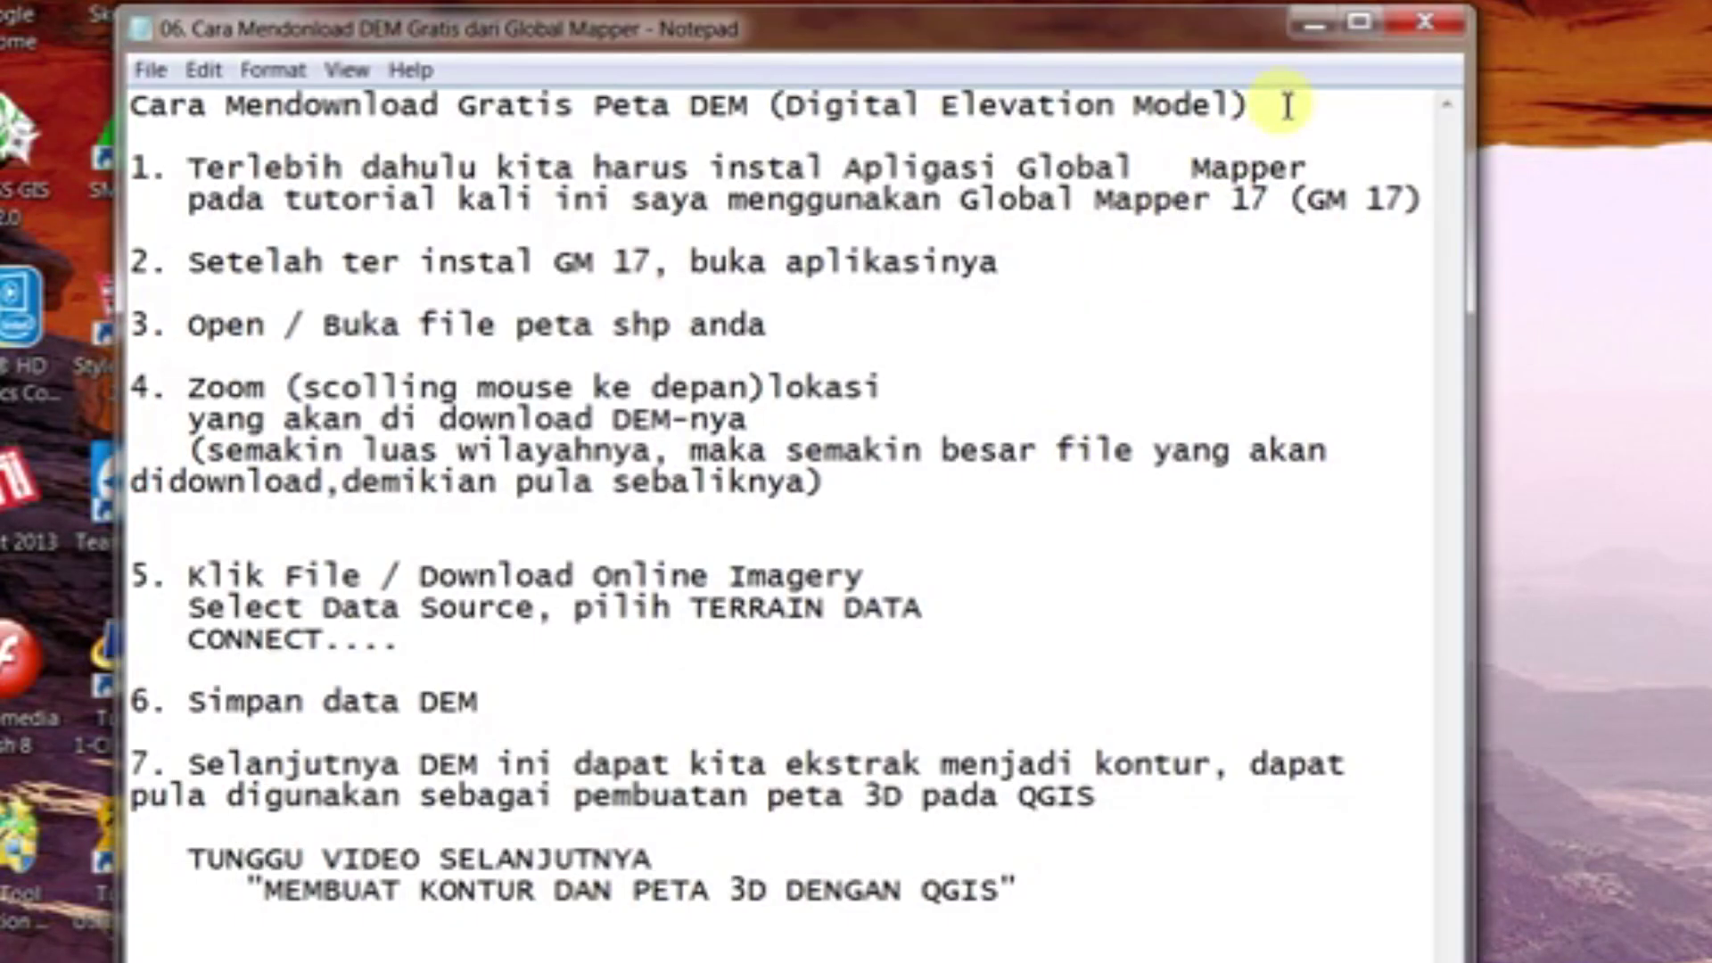
- Highlight the title and instructions 1 and 2 in the DEM download notes, one after another
drag(1287, 106, 124, 105)
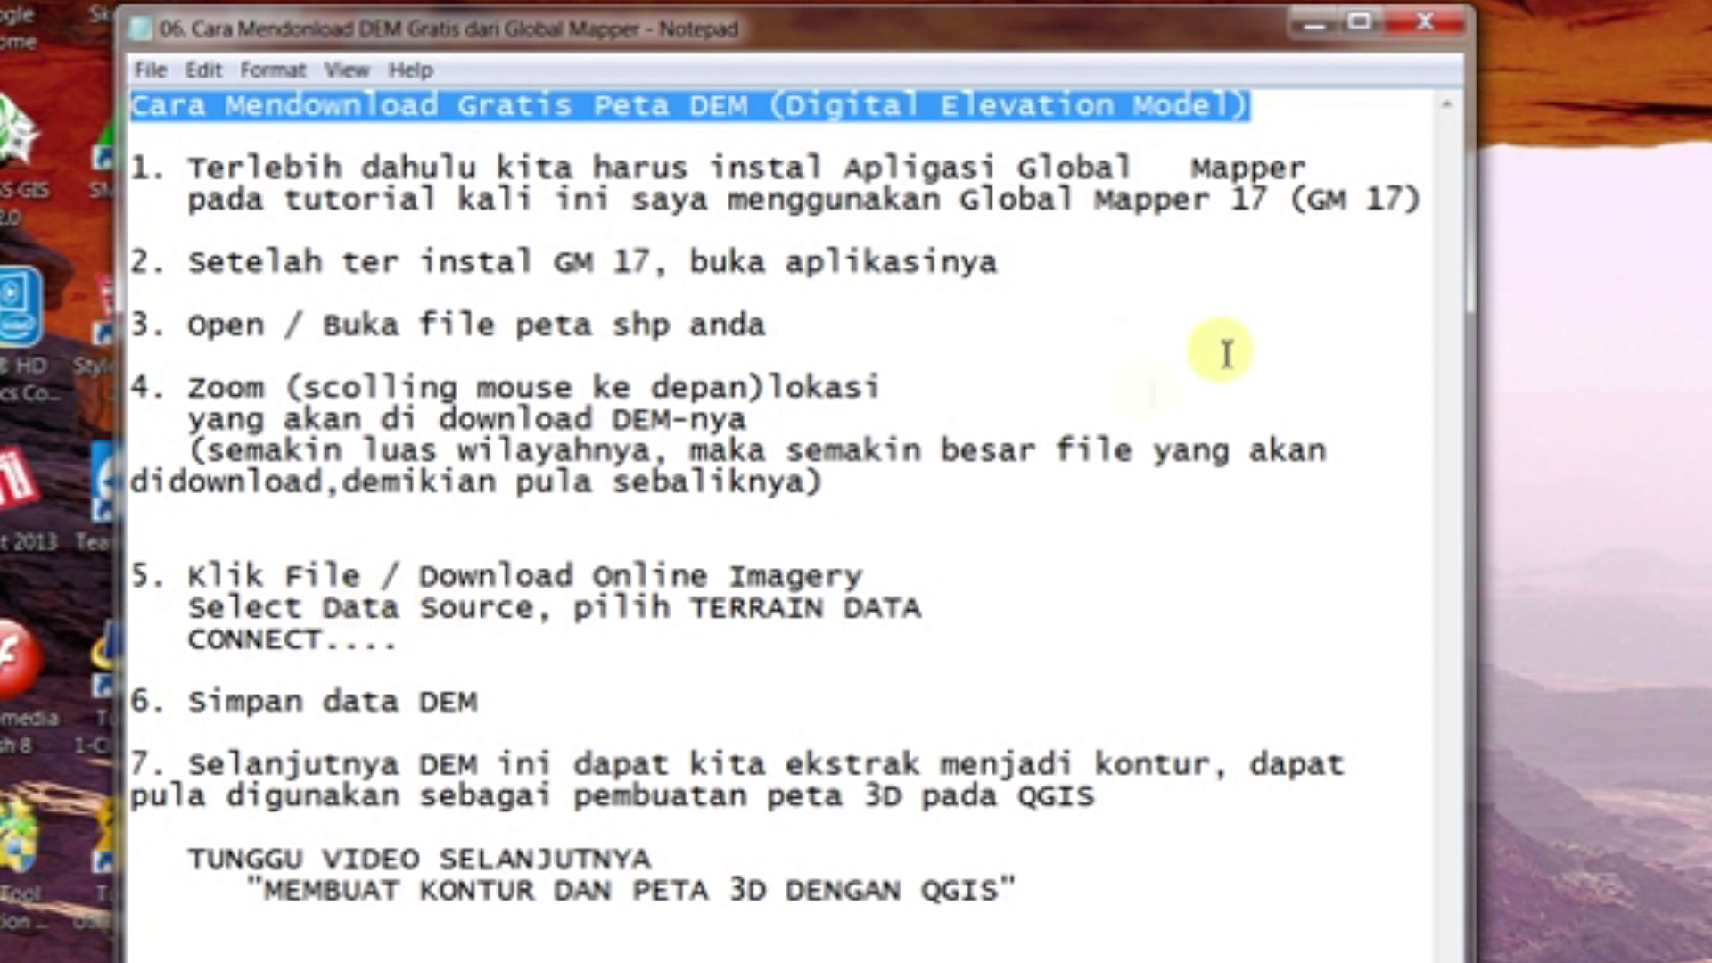
drag(1425, 200, 45, 167)
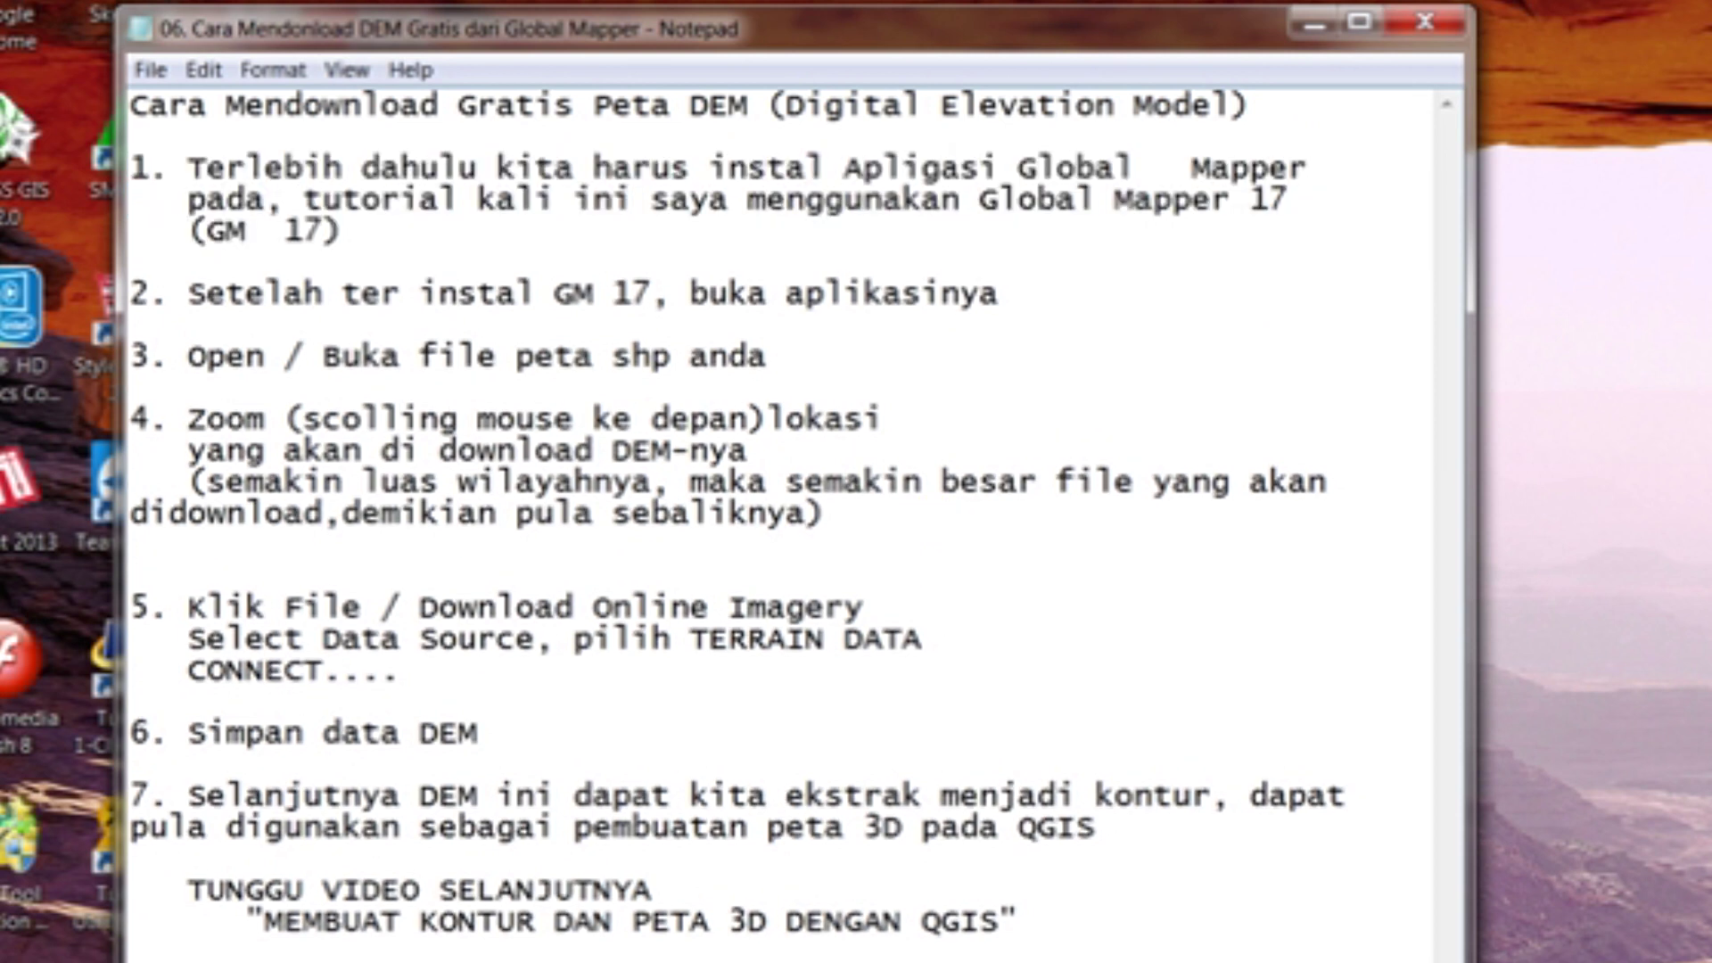
drag(346, 232, 96, 166)
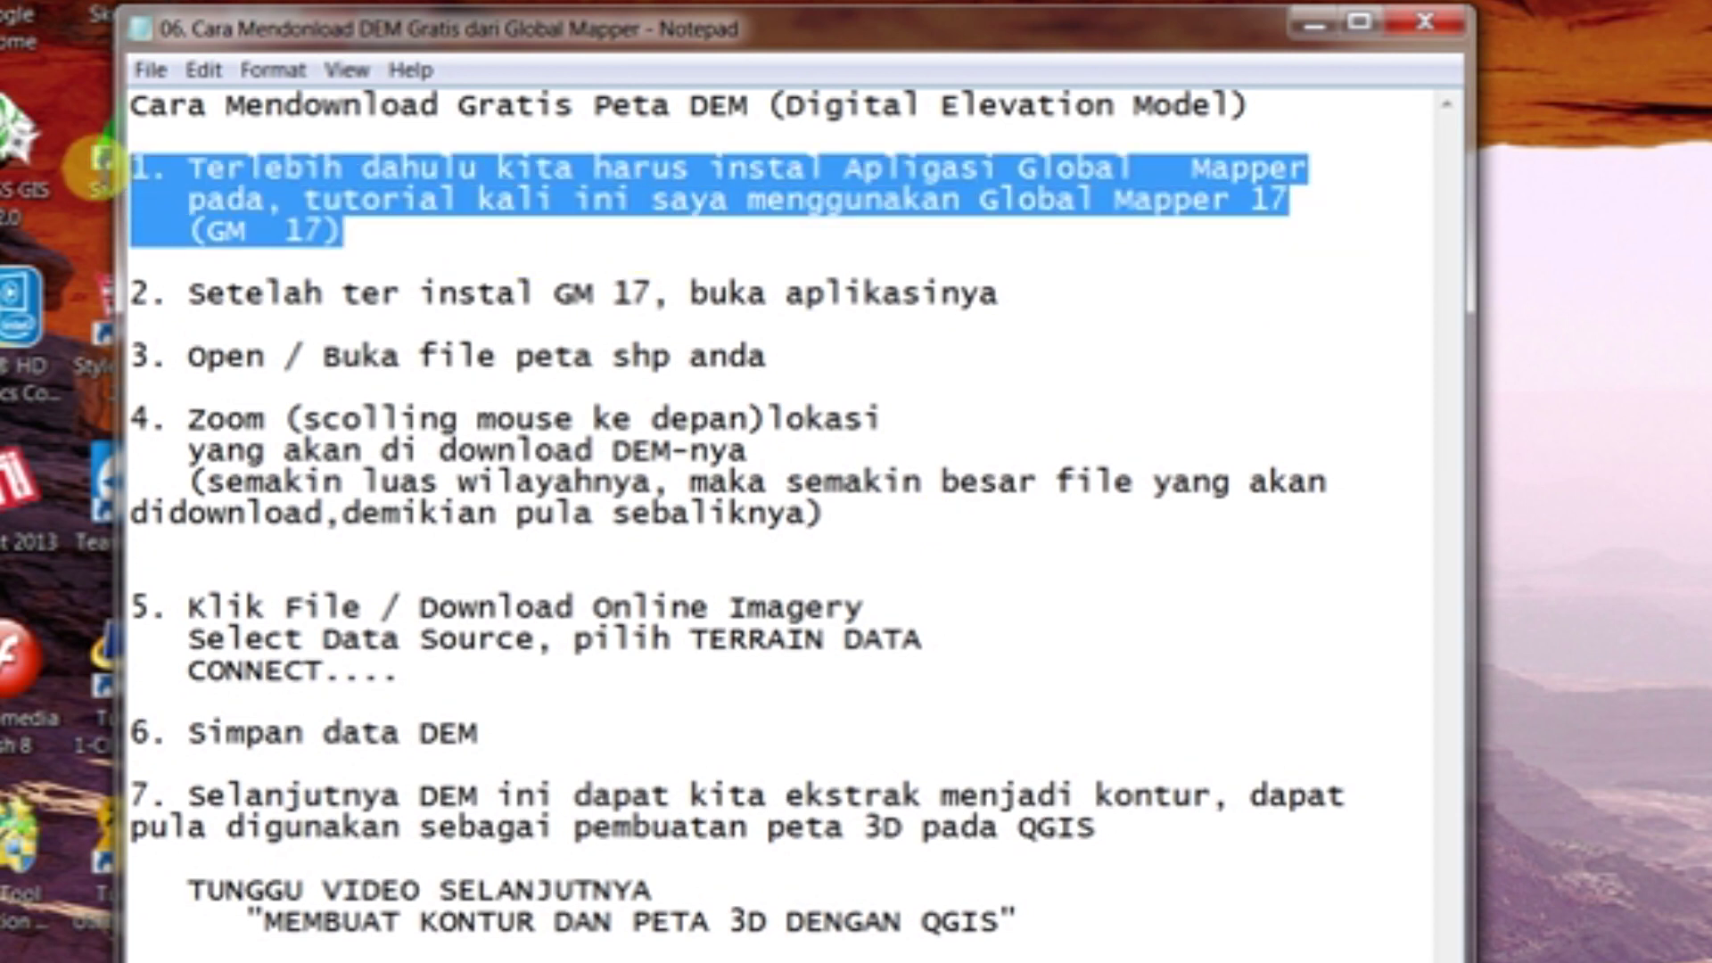
drag(1003, 296, 81, 294)
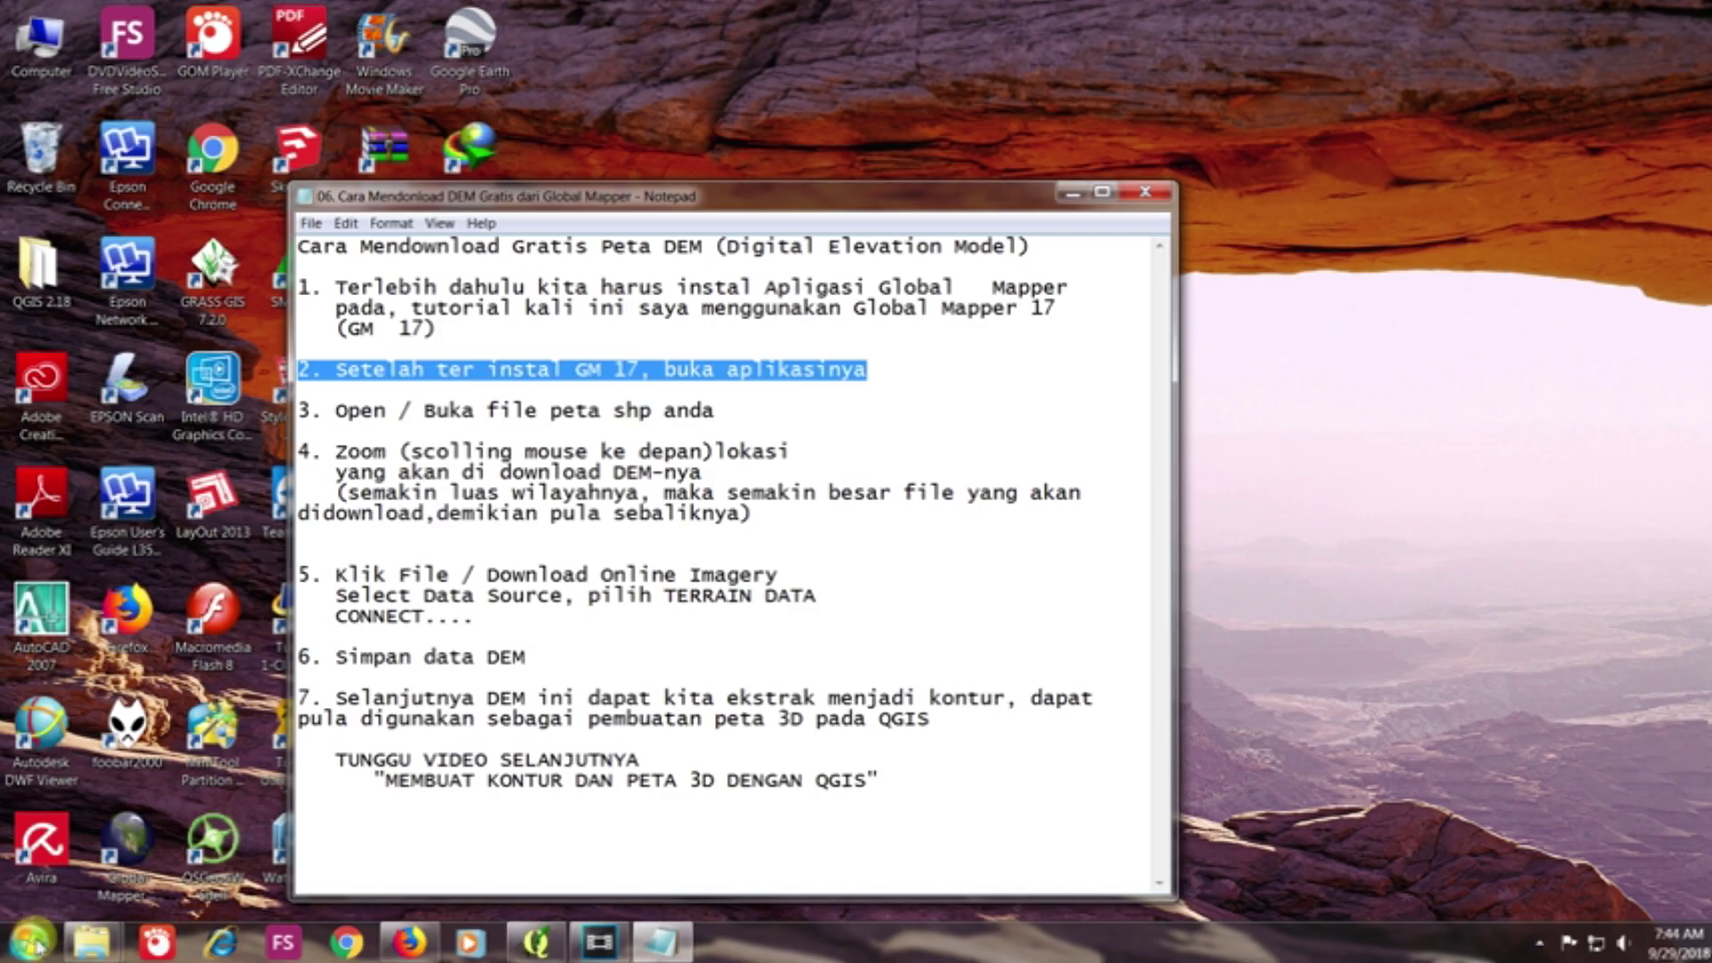
- Launch Global Mapper from the installed programs
click(29, 943)
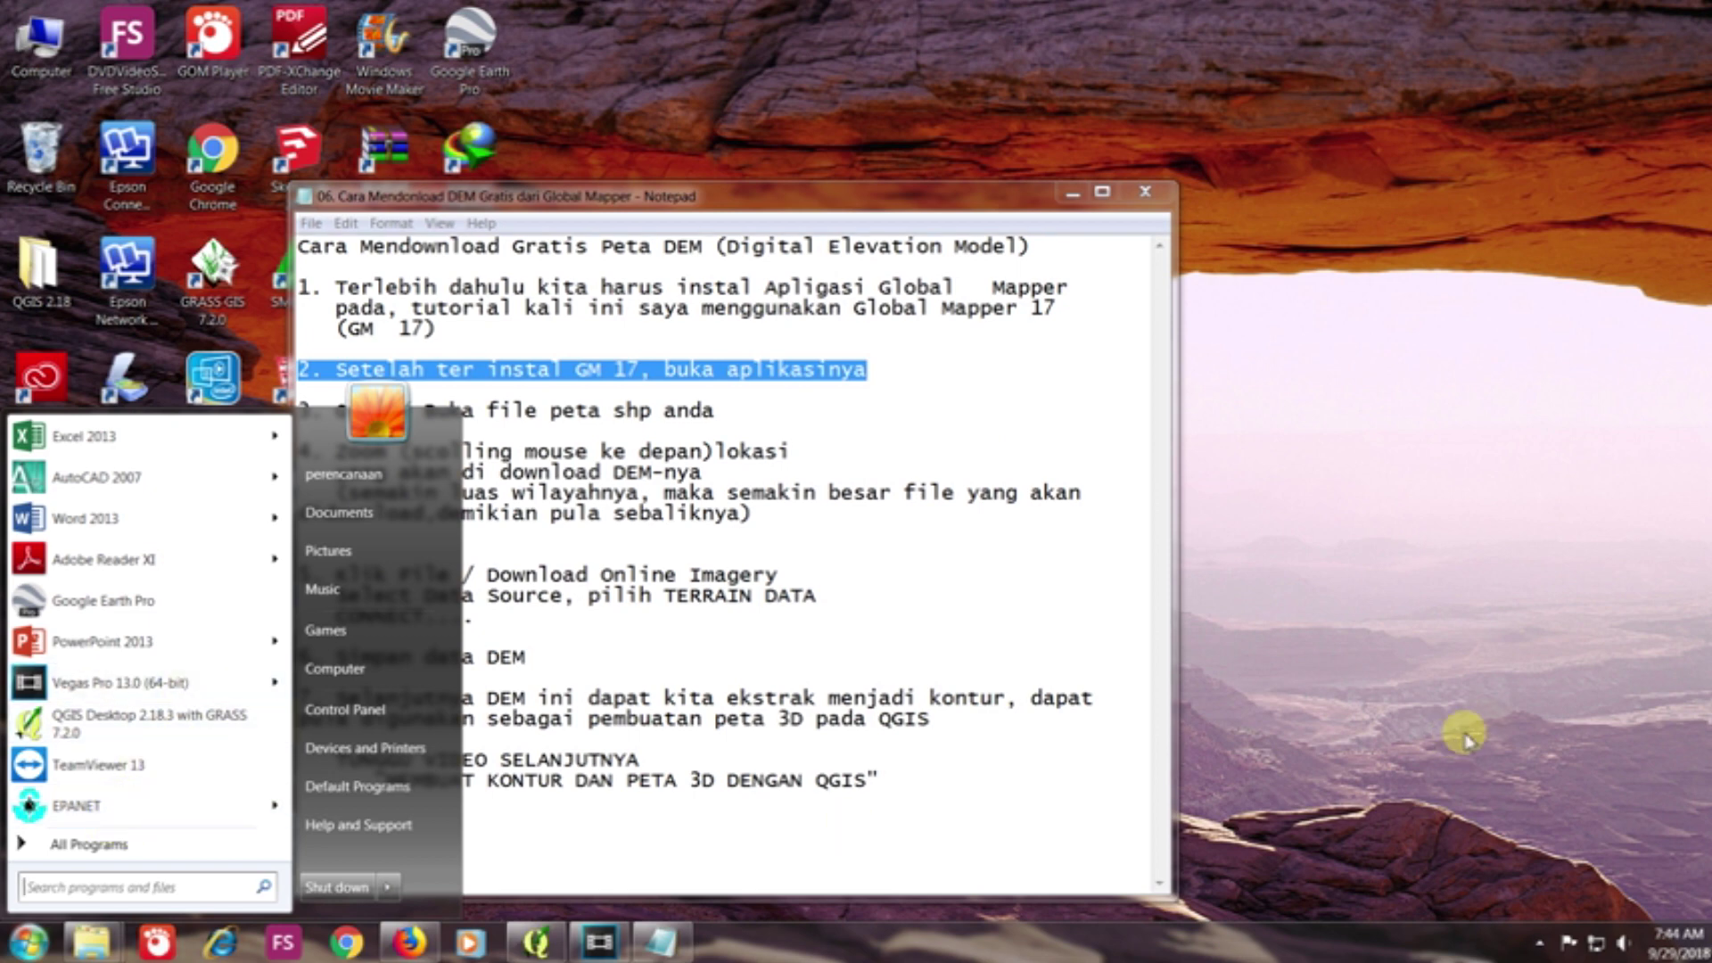
click(154, 853)
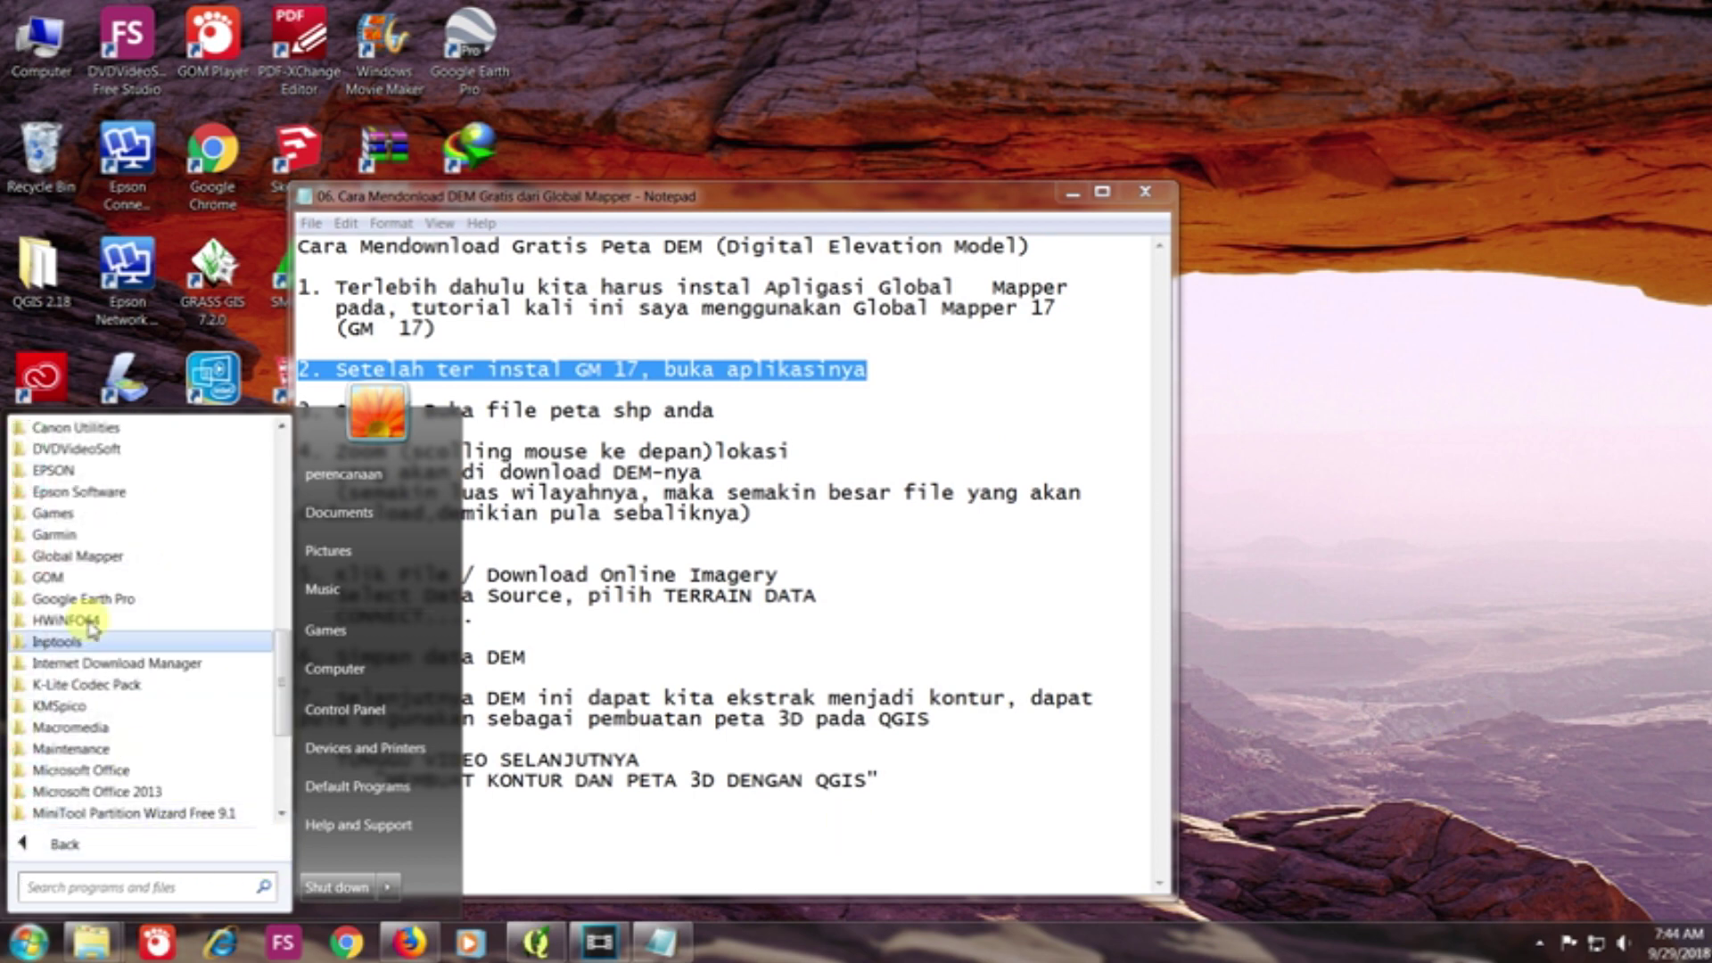
click(89, 556)
click(98, 577)
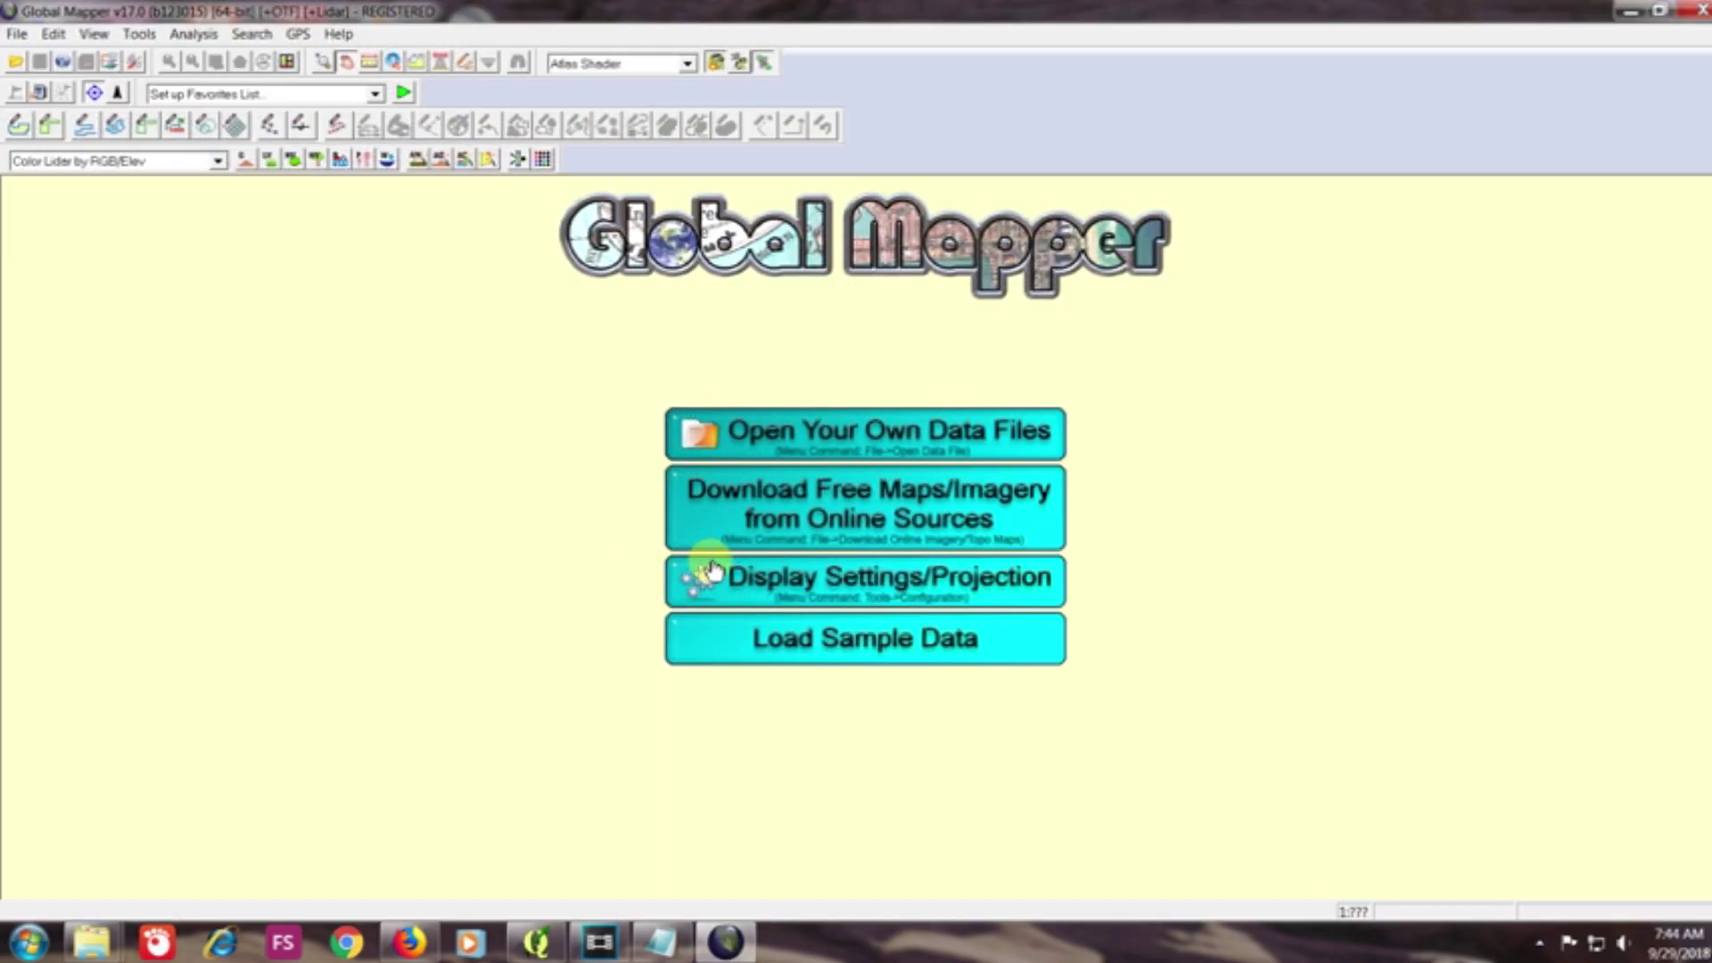
- Highlight instruction 3 in the Notepad notes and open the shapefile As Jalan Fix 8 Jan 2018 in Global Mapper
click(661, 943)
drag(729, 412, 292, 417)
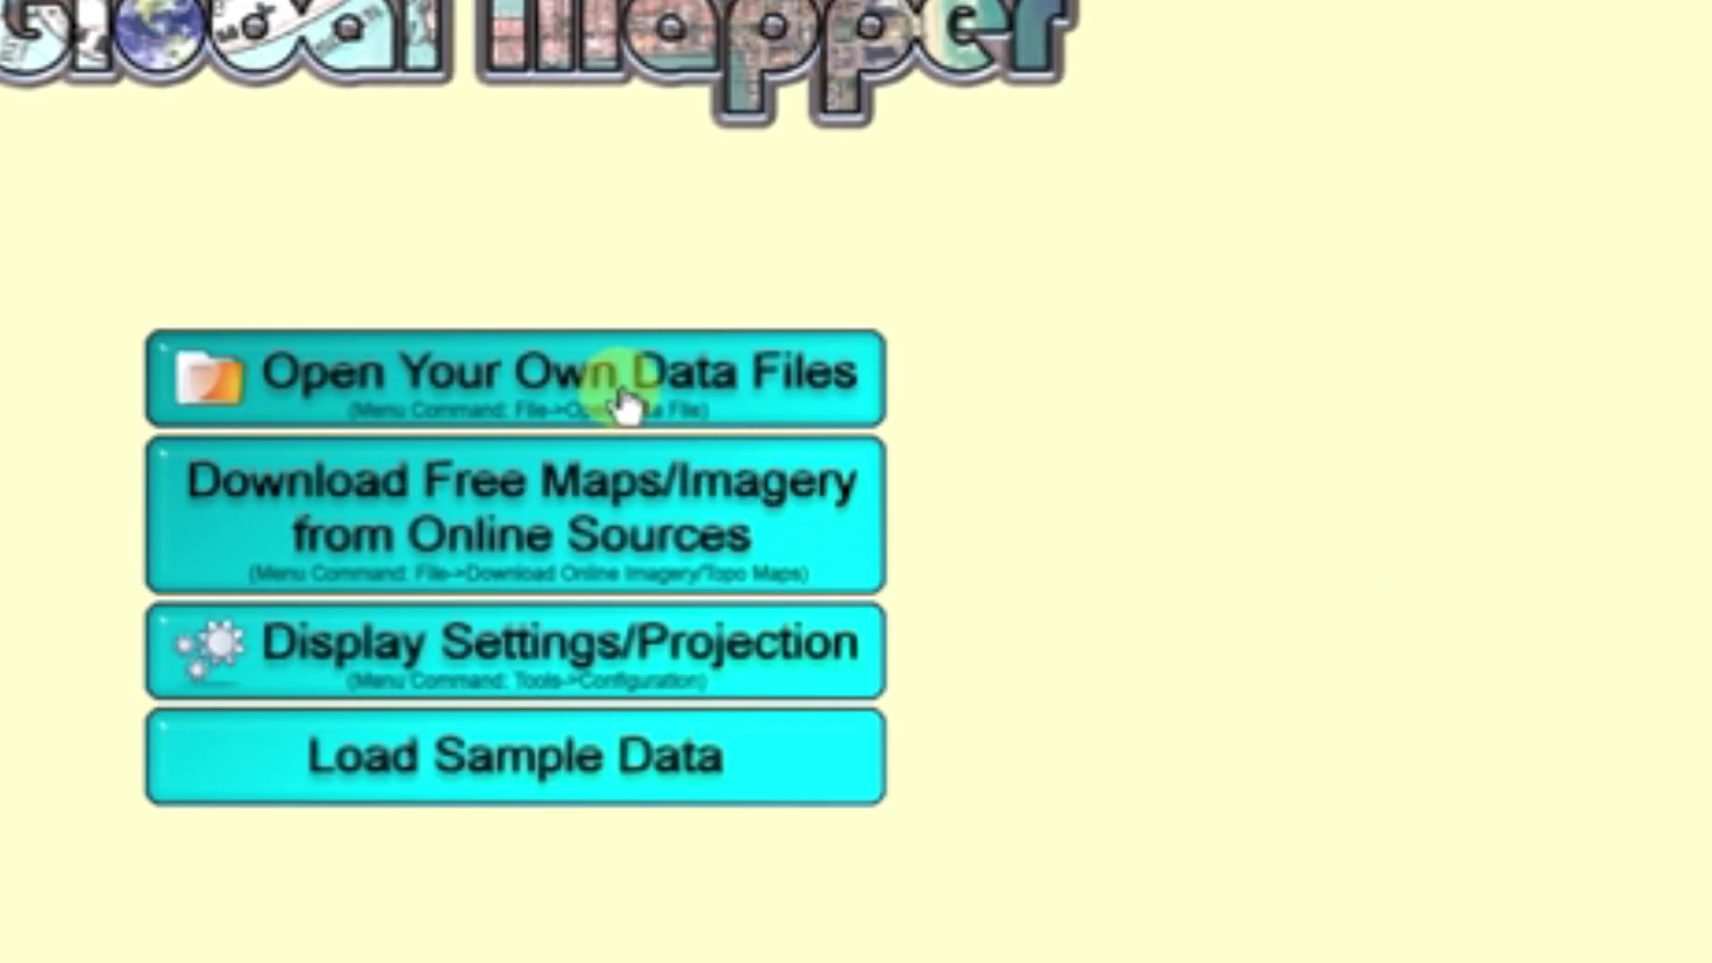
click(624, 406)
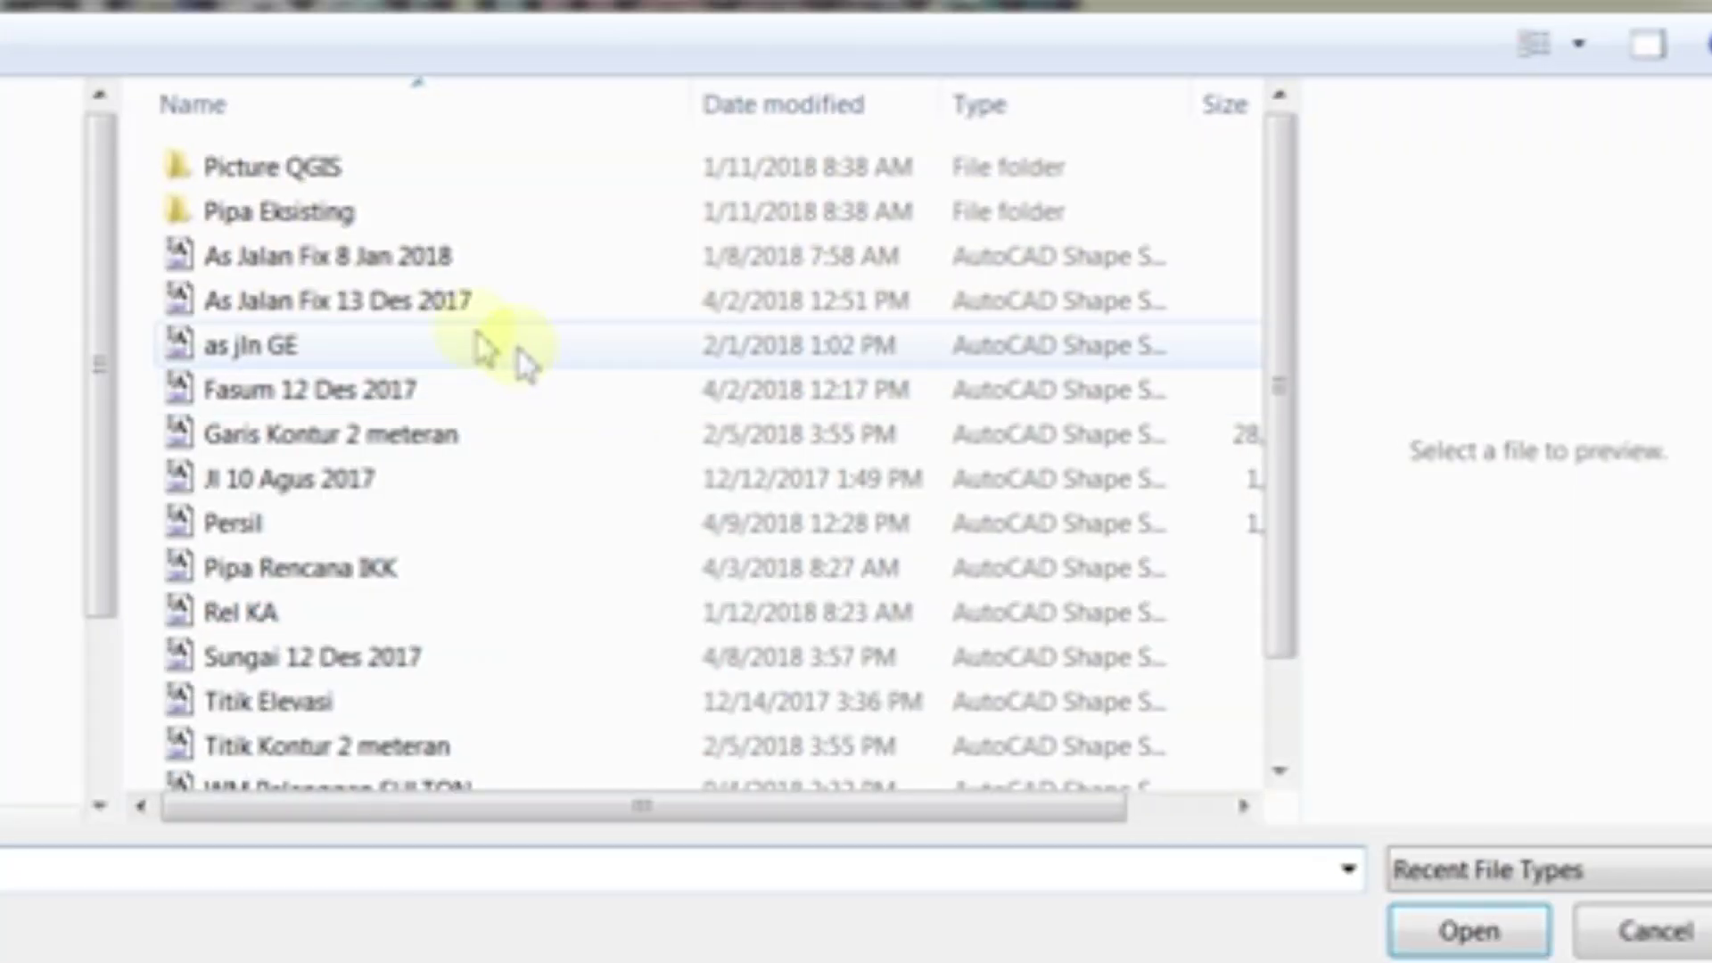
click(398, 267)
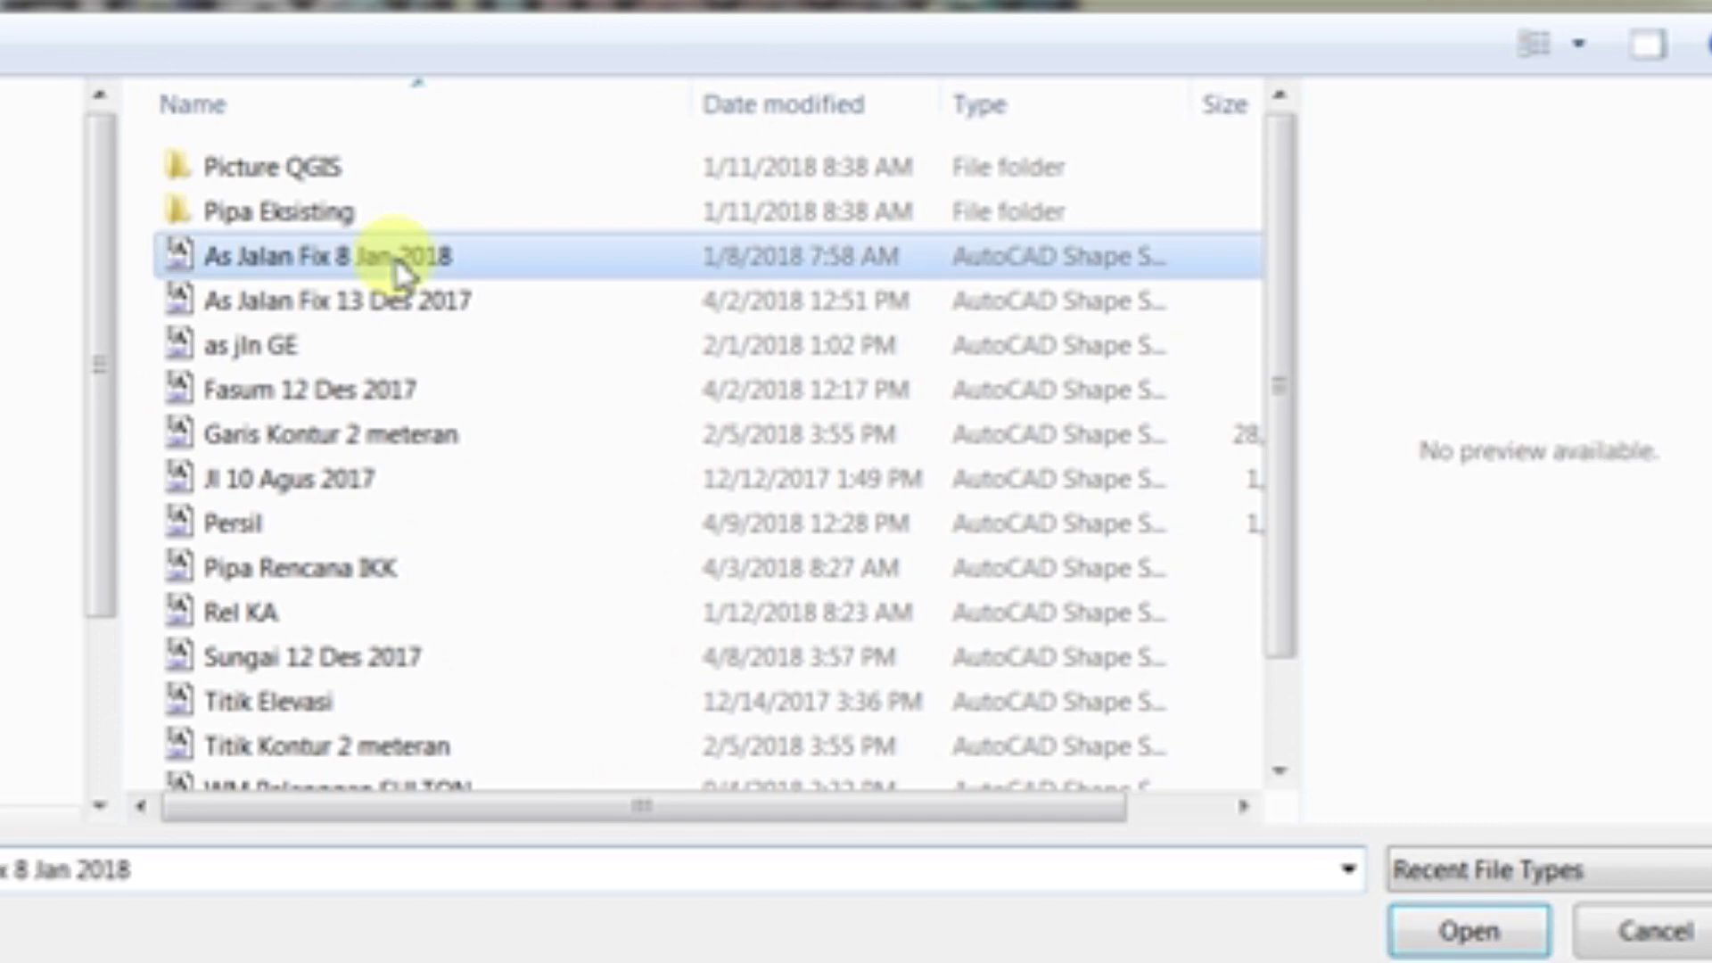
click(1466, 930)
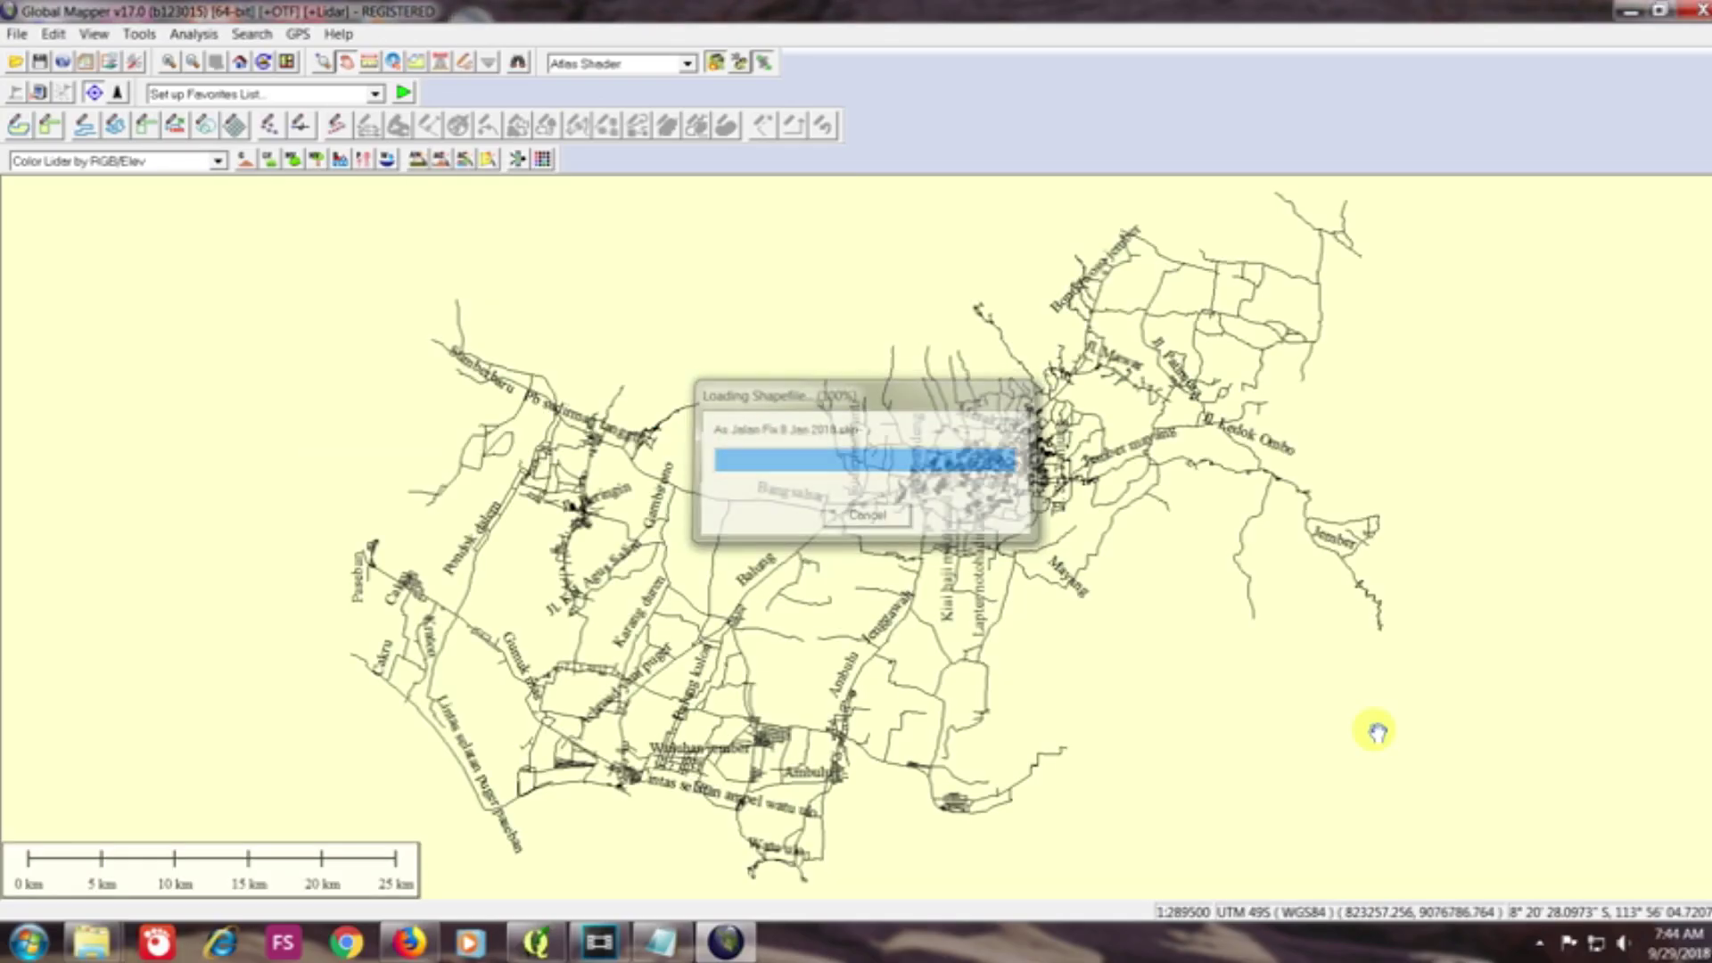
- Highlight instruction 4 in the Notepad notes and zoom the Global Mapper road map to 1:57190 around the area north-west of the dense city streets
click(667, 945)
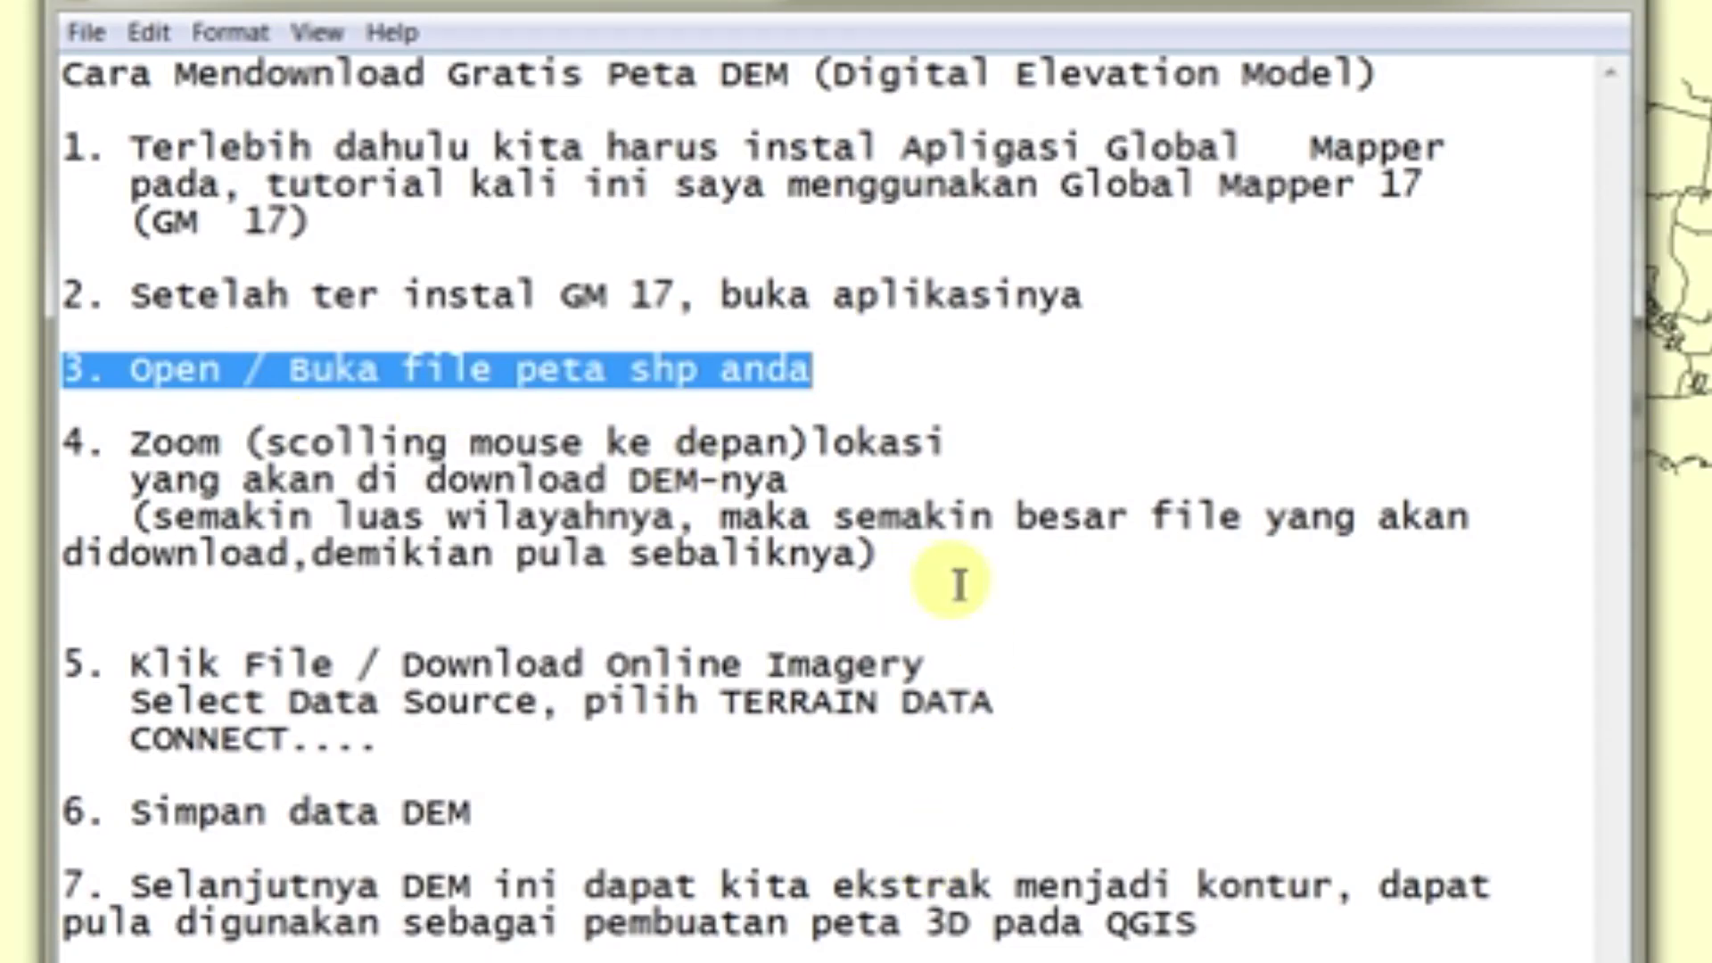
drag(792, 527, 277, 439)
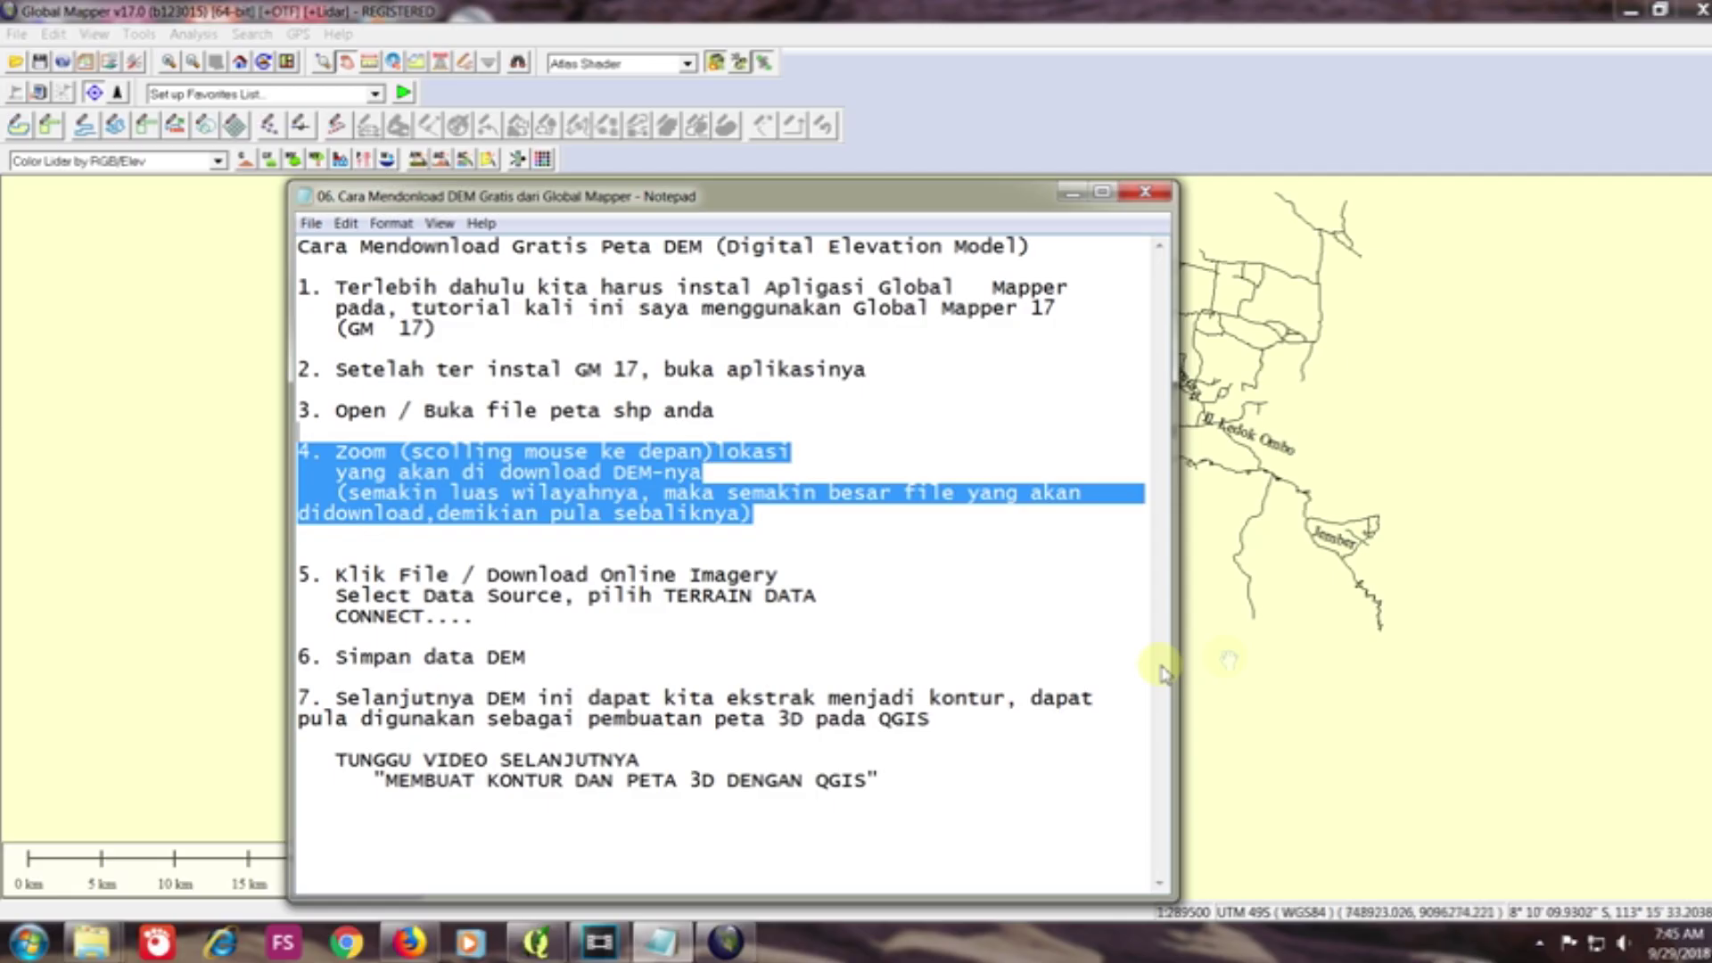
click(1230, 657)
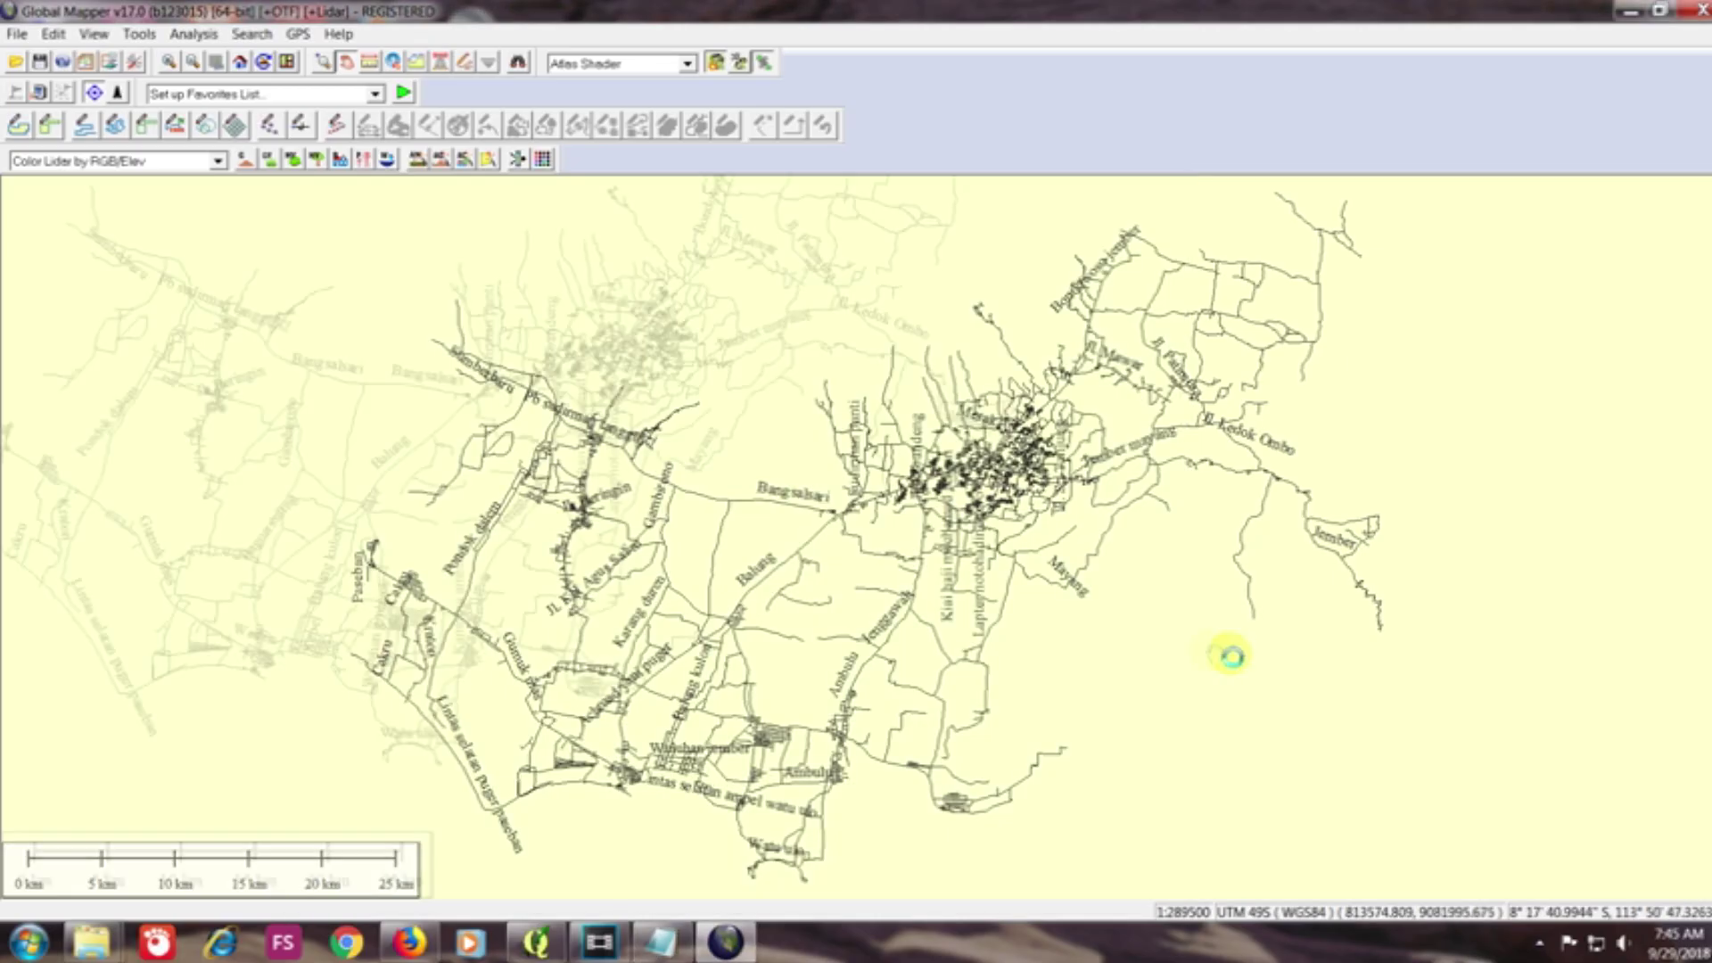
drag(1230, 657, 865, 535)
drag(593, 345, 612, 428)
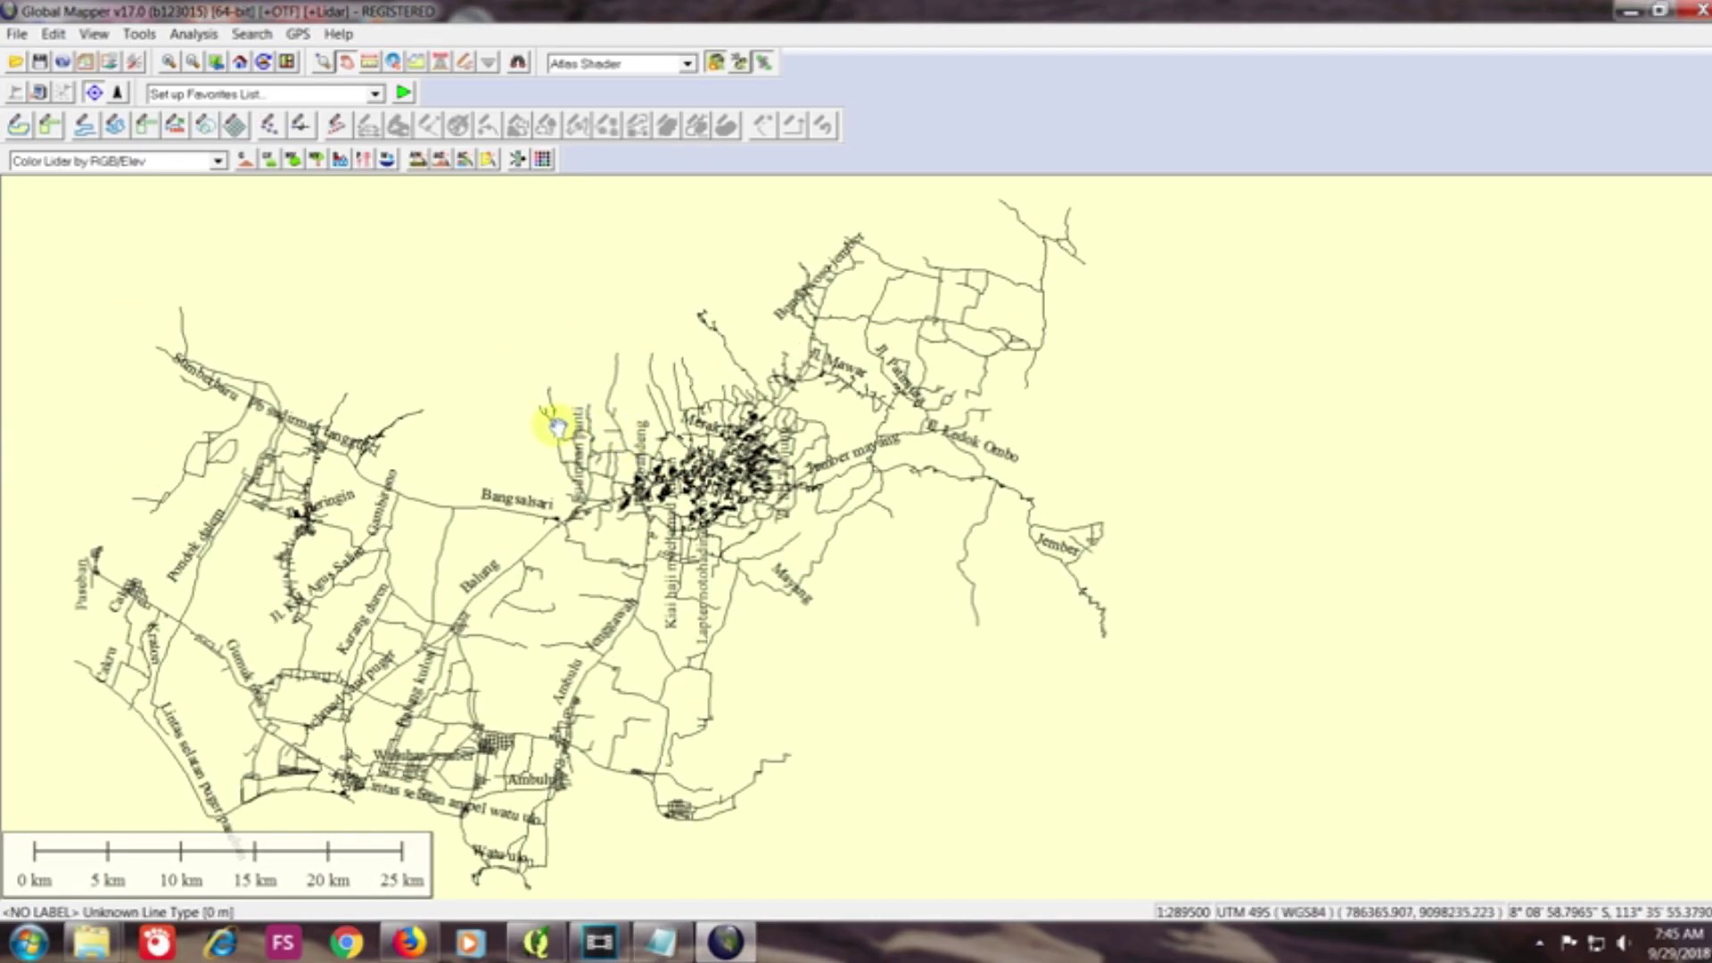
scroll(687, 463, up, 2)
scroll(748, 489, up, 1)
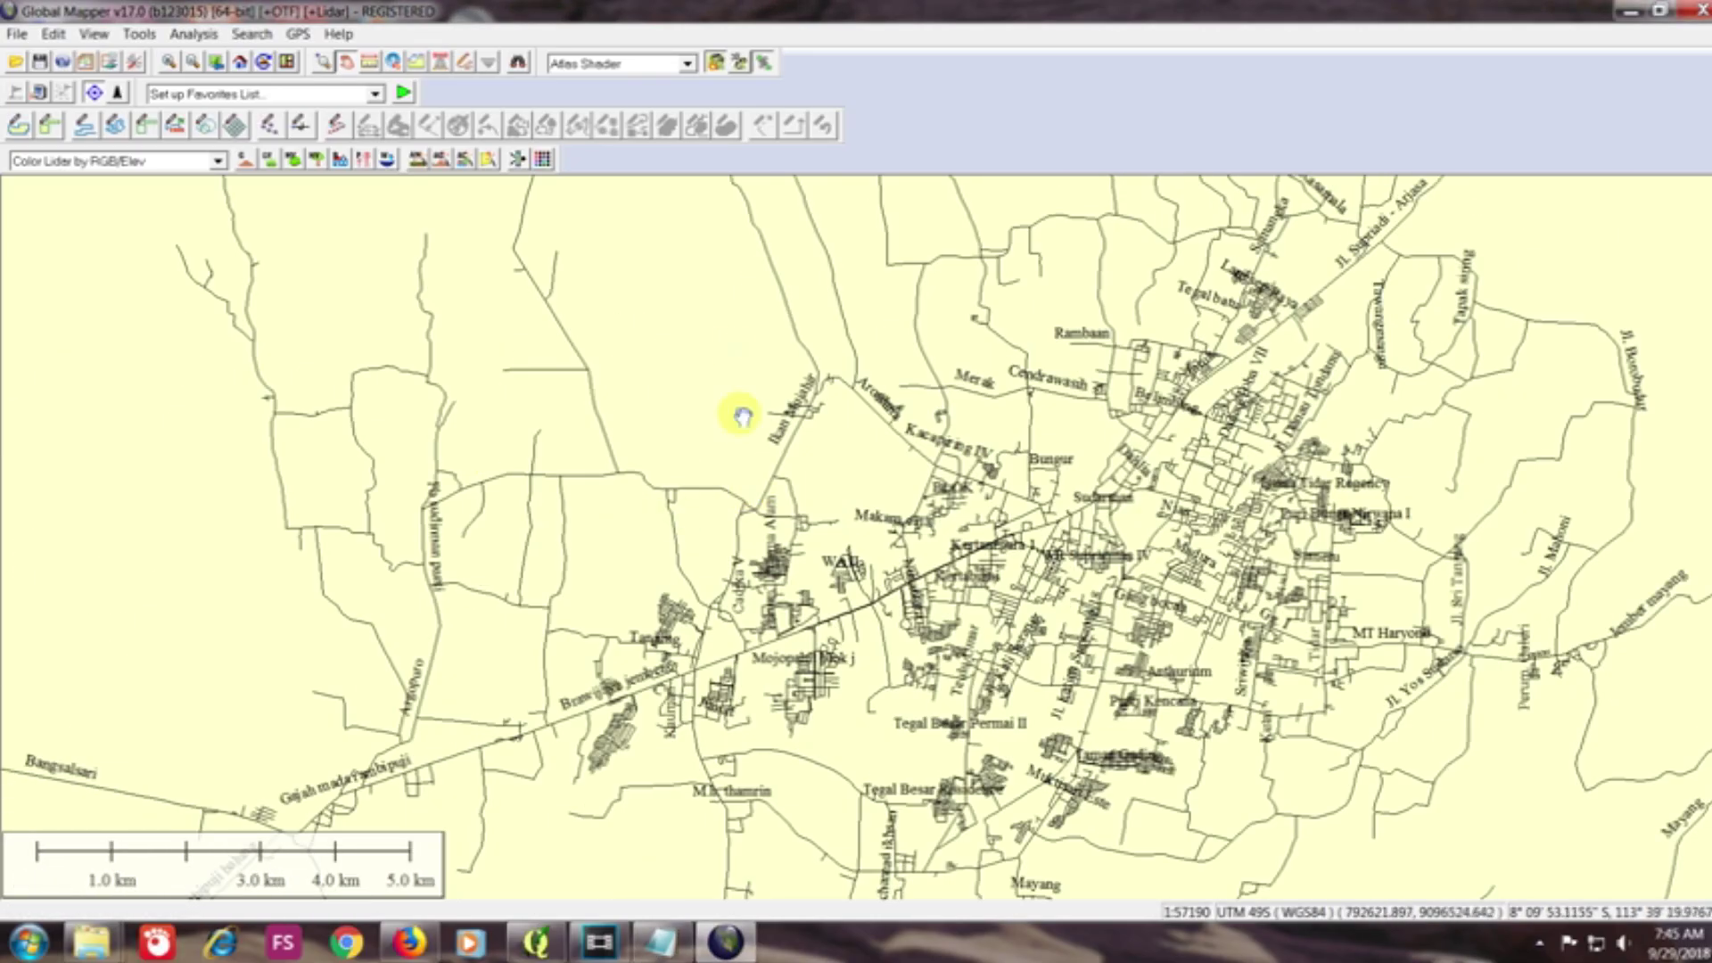
scroll(763, 544, up, 3)
scroll(832, 581, down, 1)
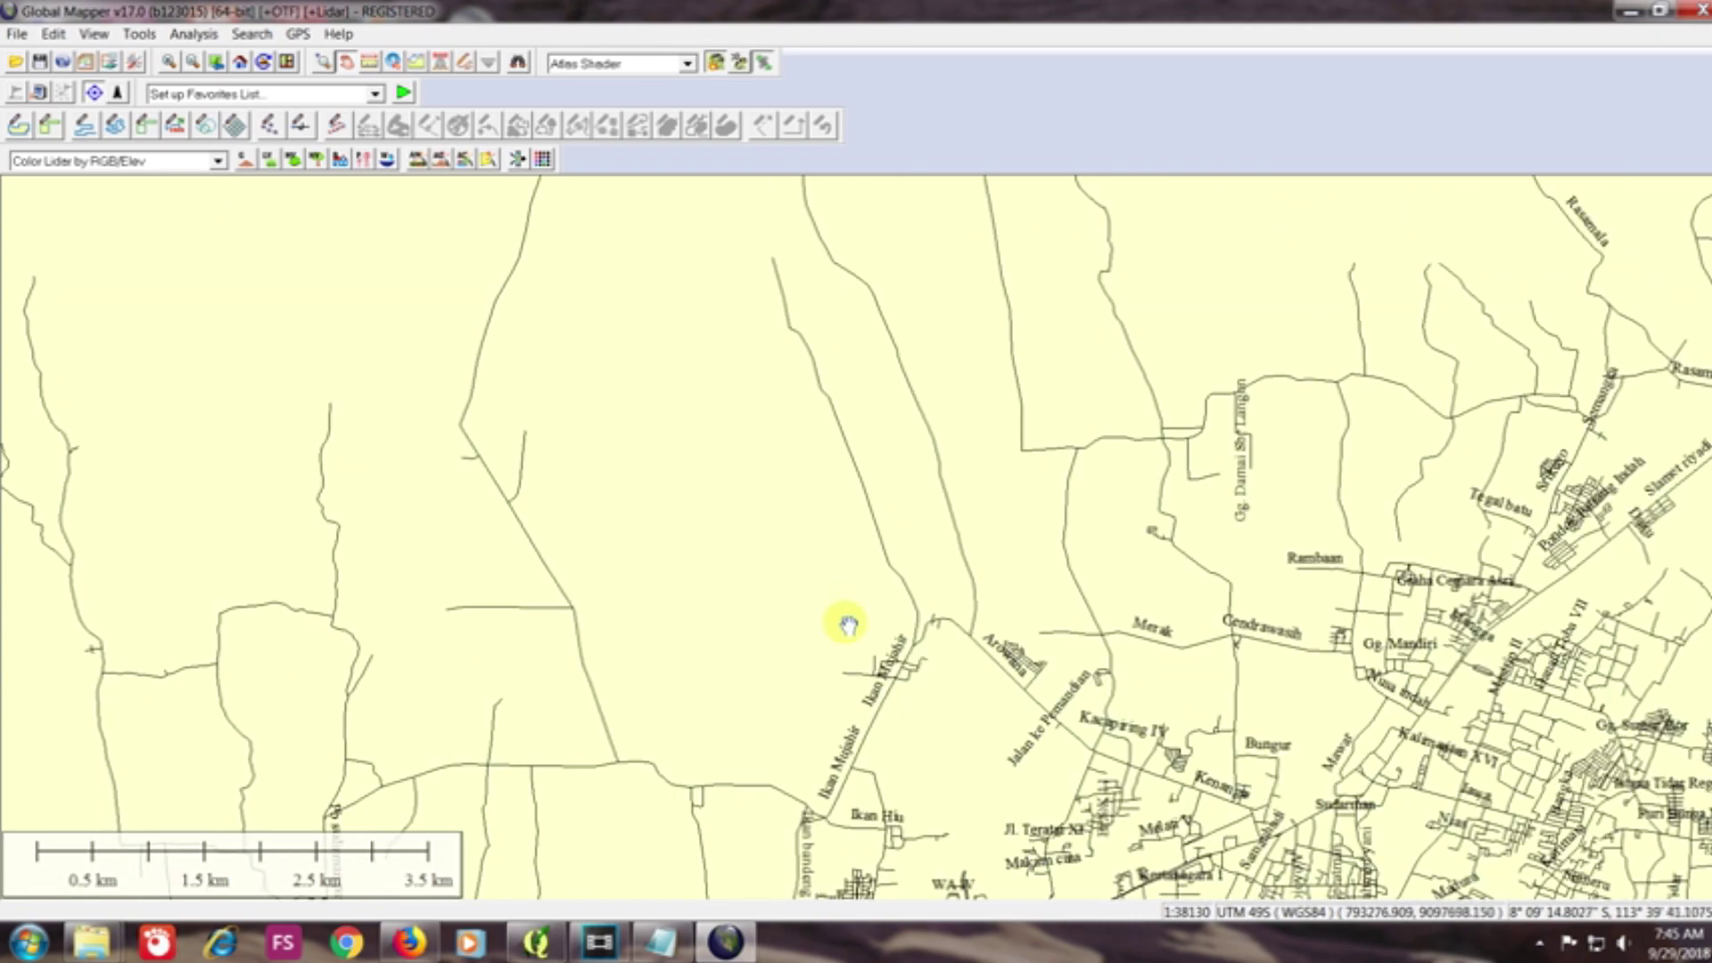
scroll(837, 619, down, 1)
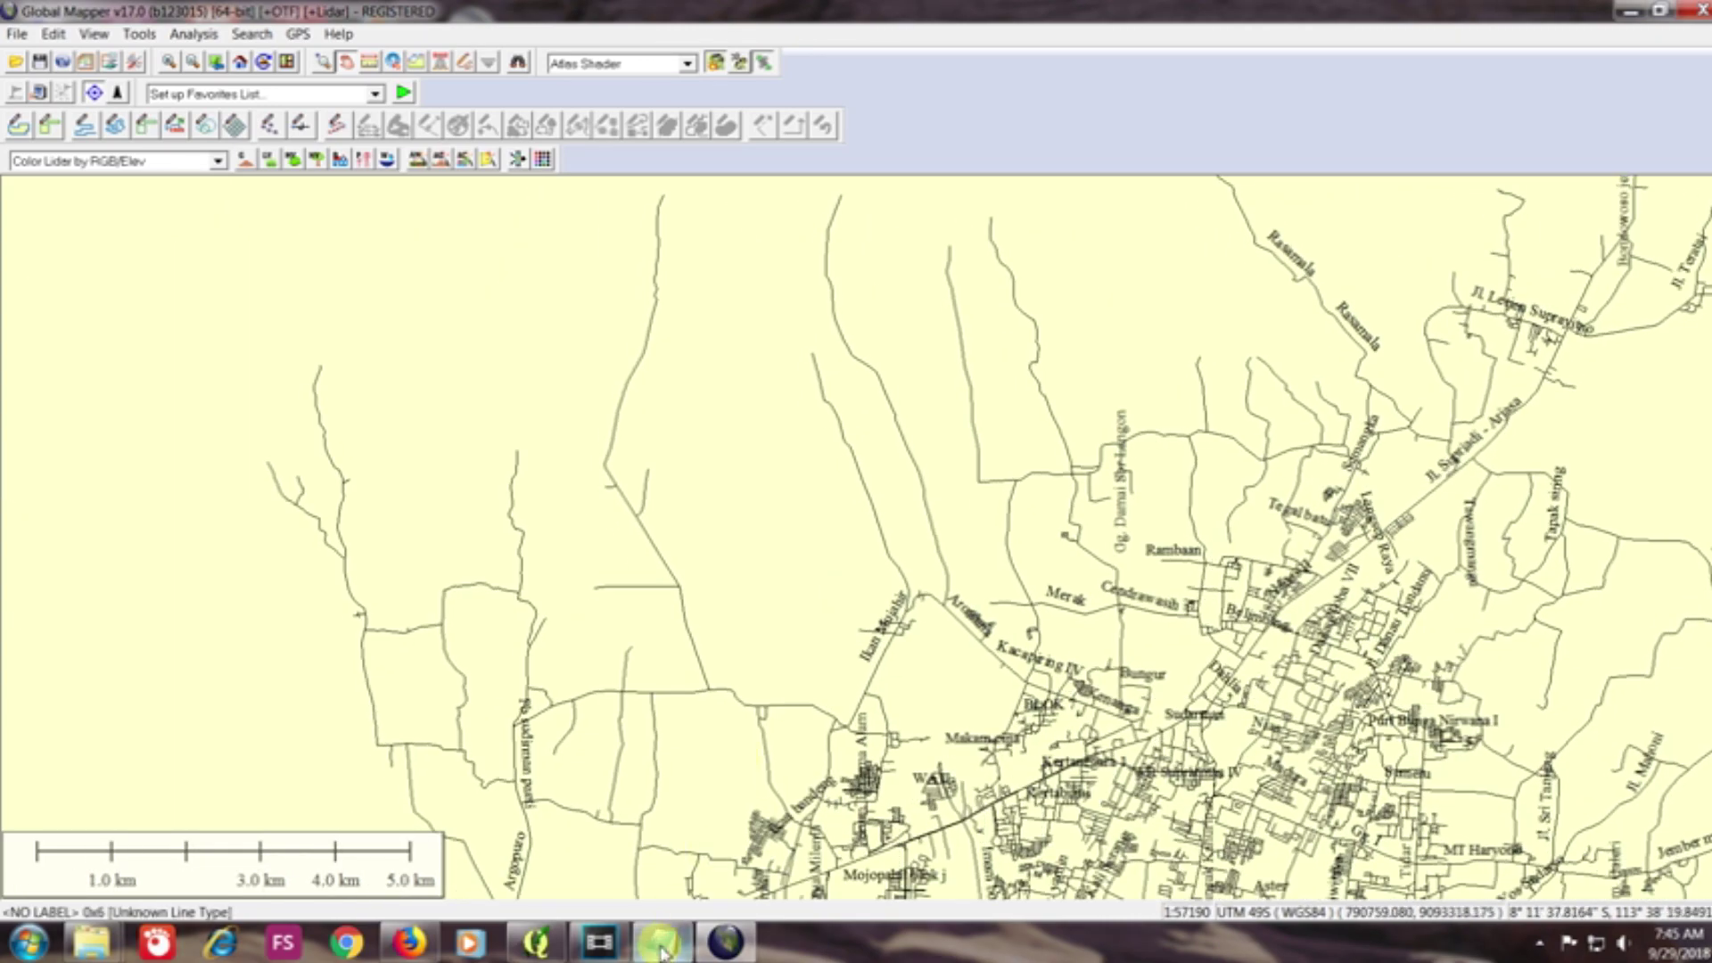
- Highlight instruction 5 in the Notepad notes and open the online imagery and terrain download dialog in Global Mapper
click(661, 942)
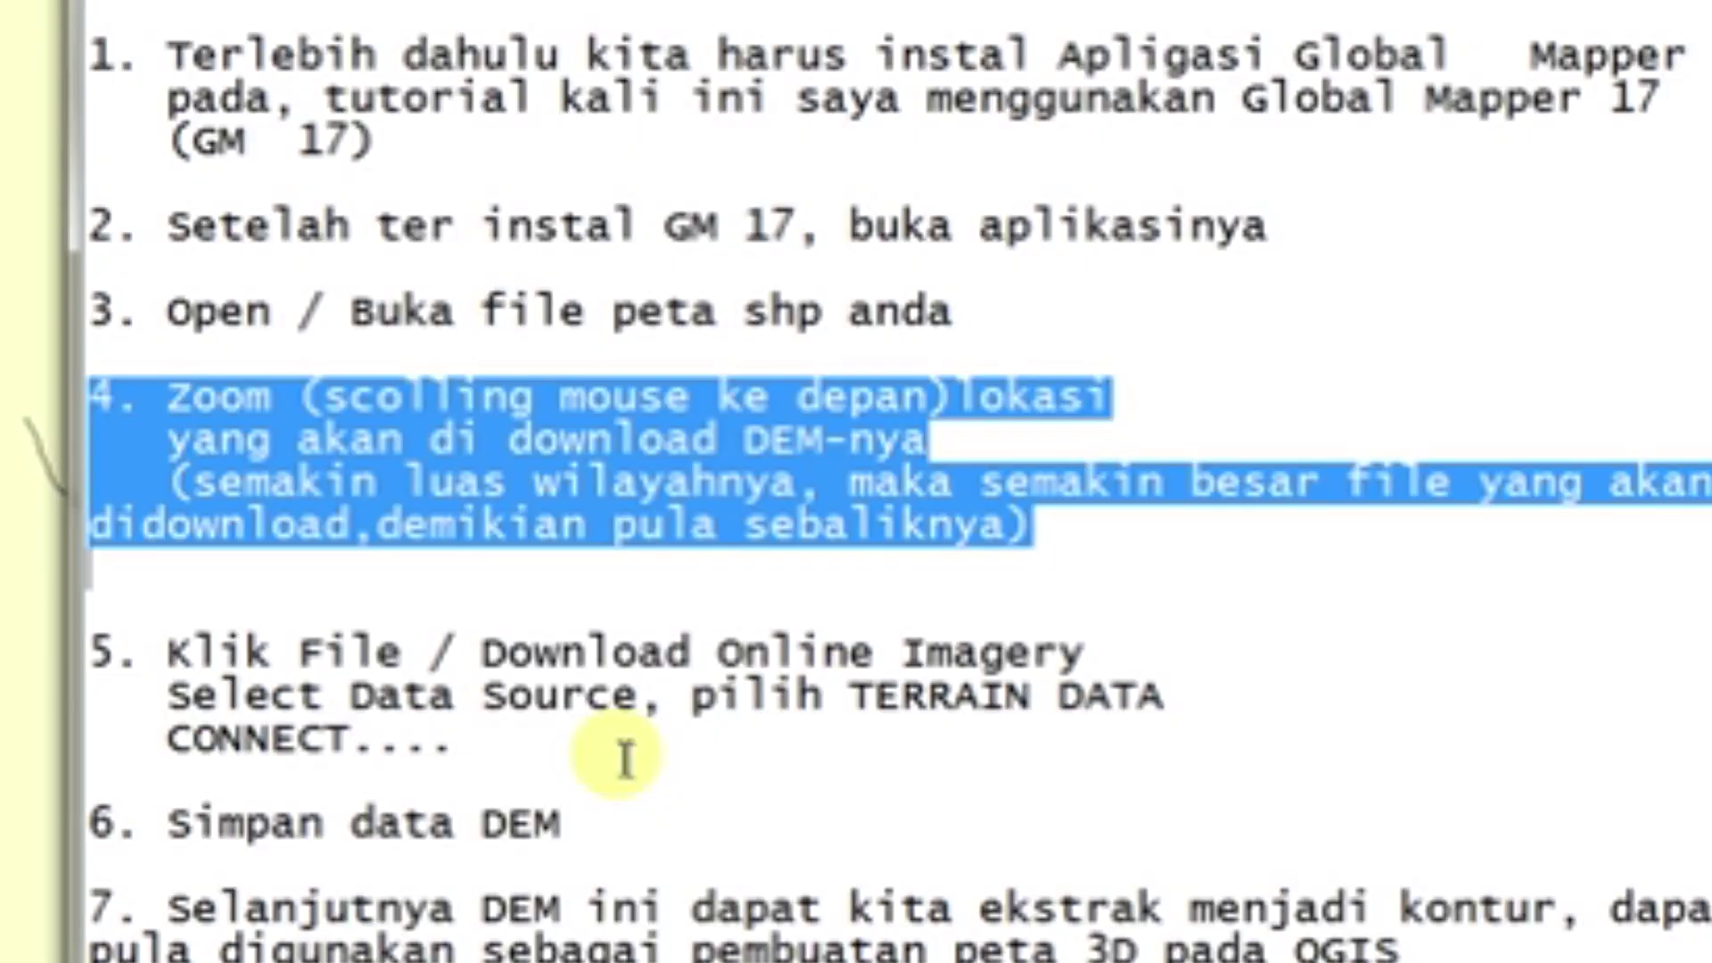
drag(550, 620, 300, 575)
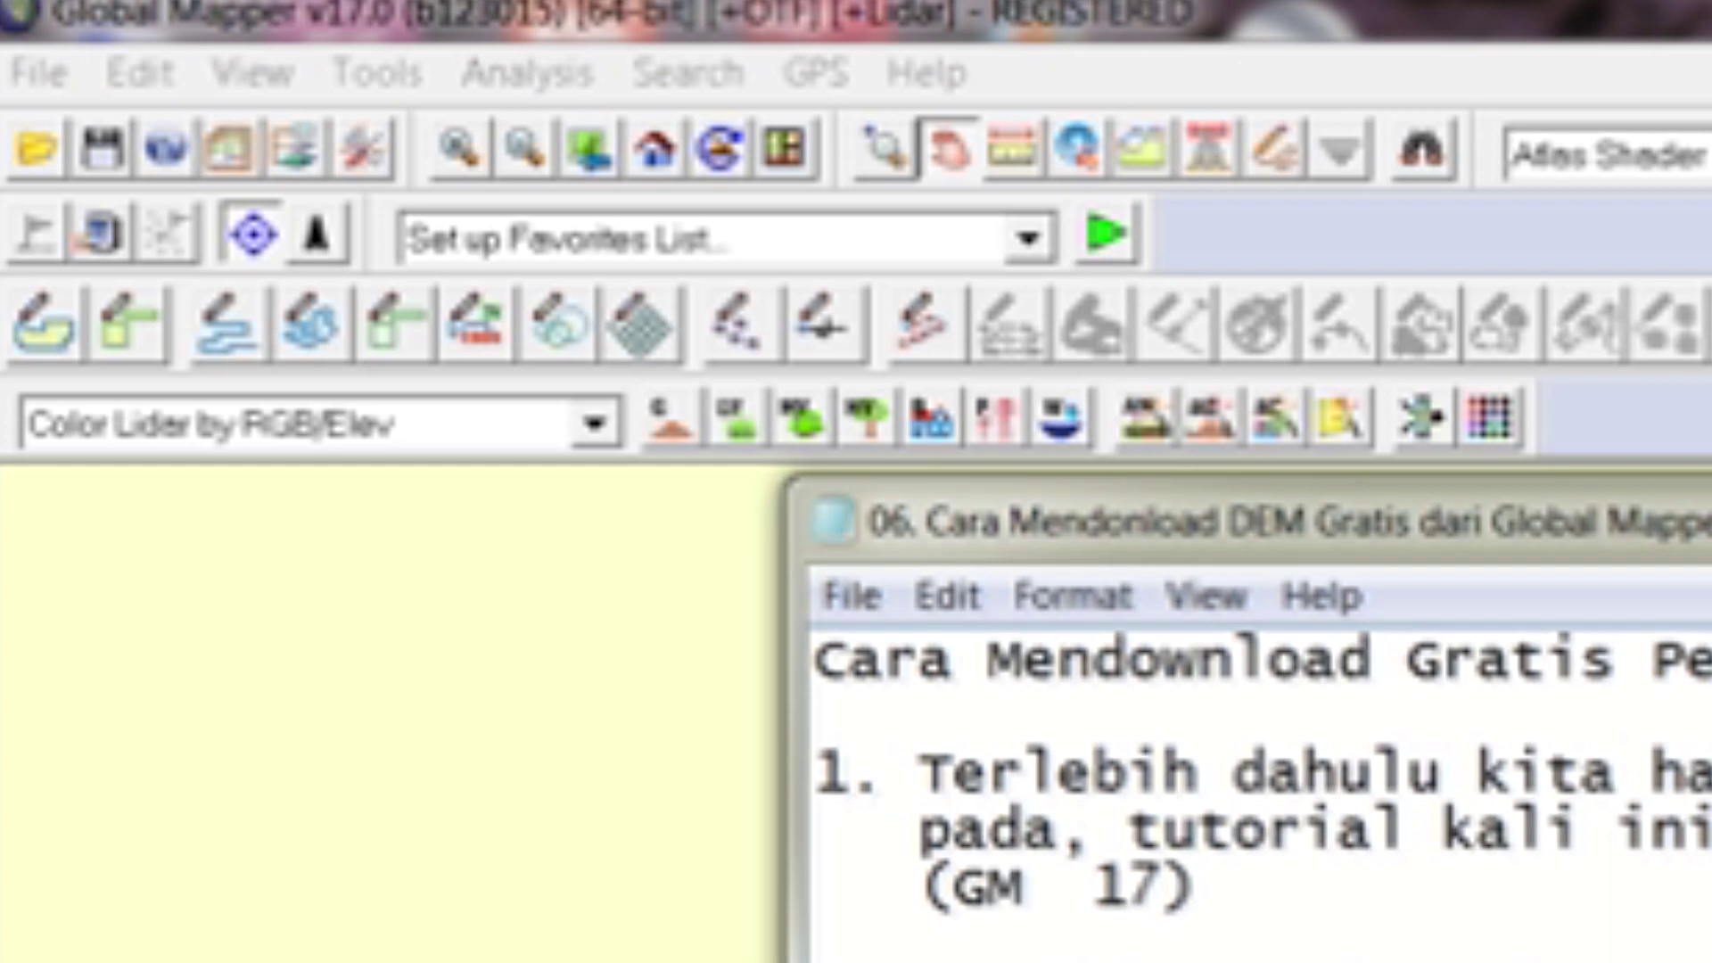
click(1605, 2)
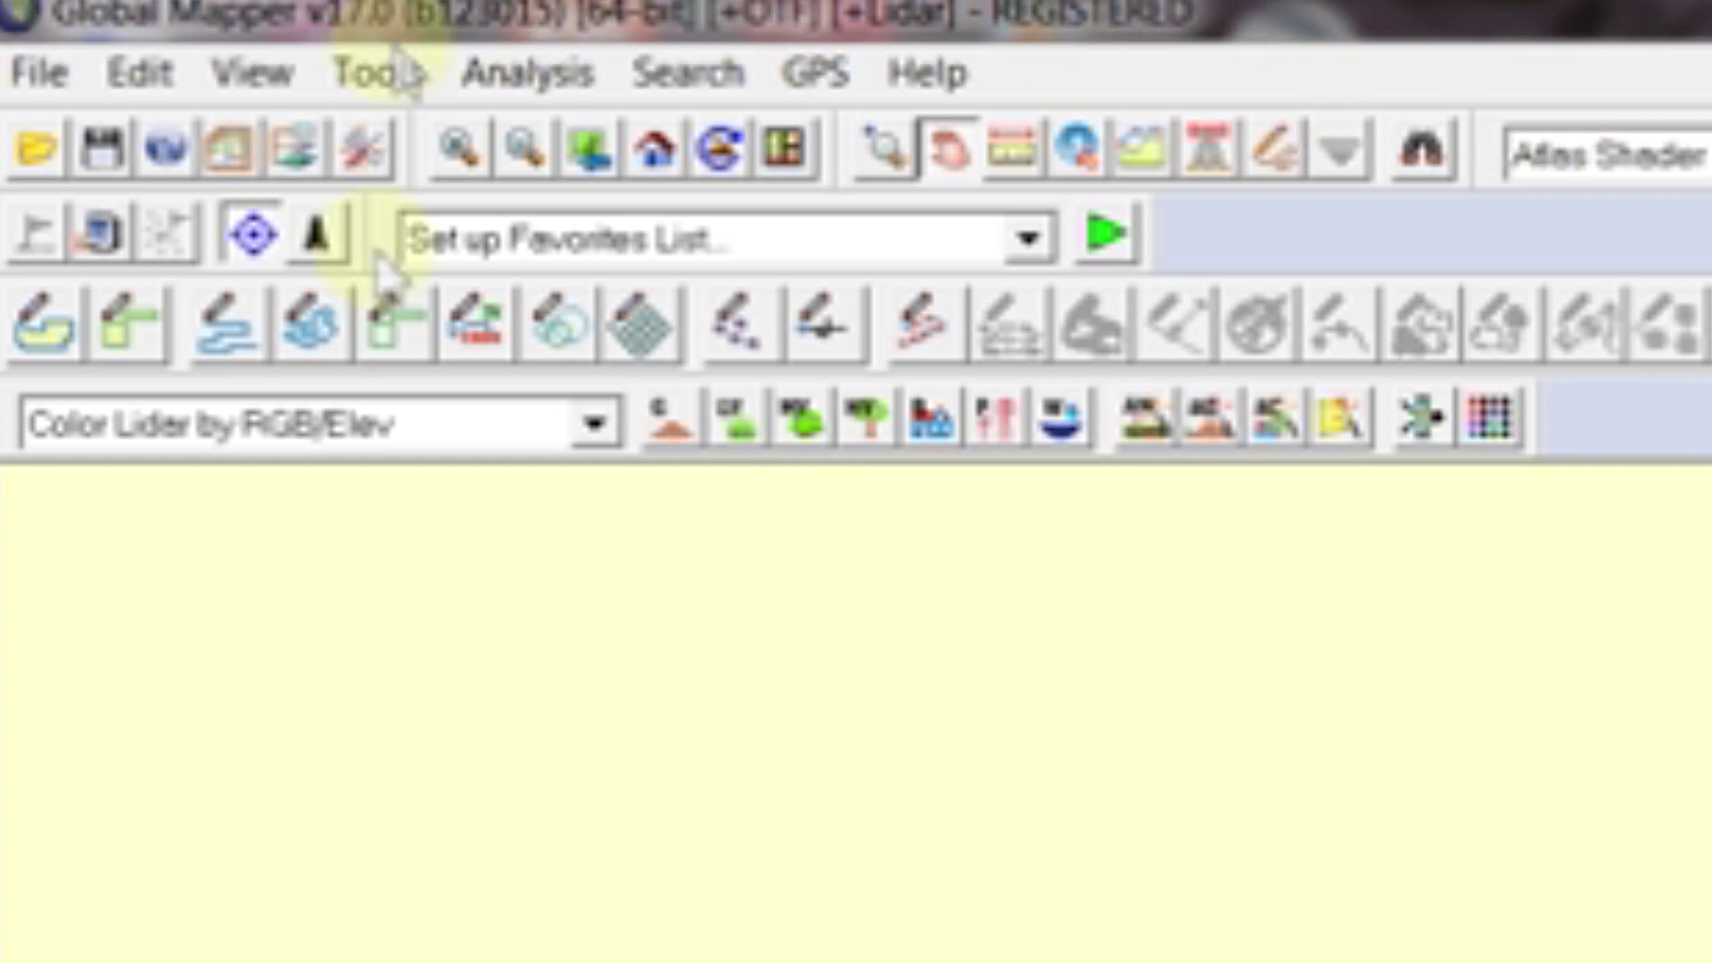
click(21, 77)
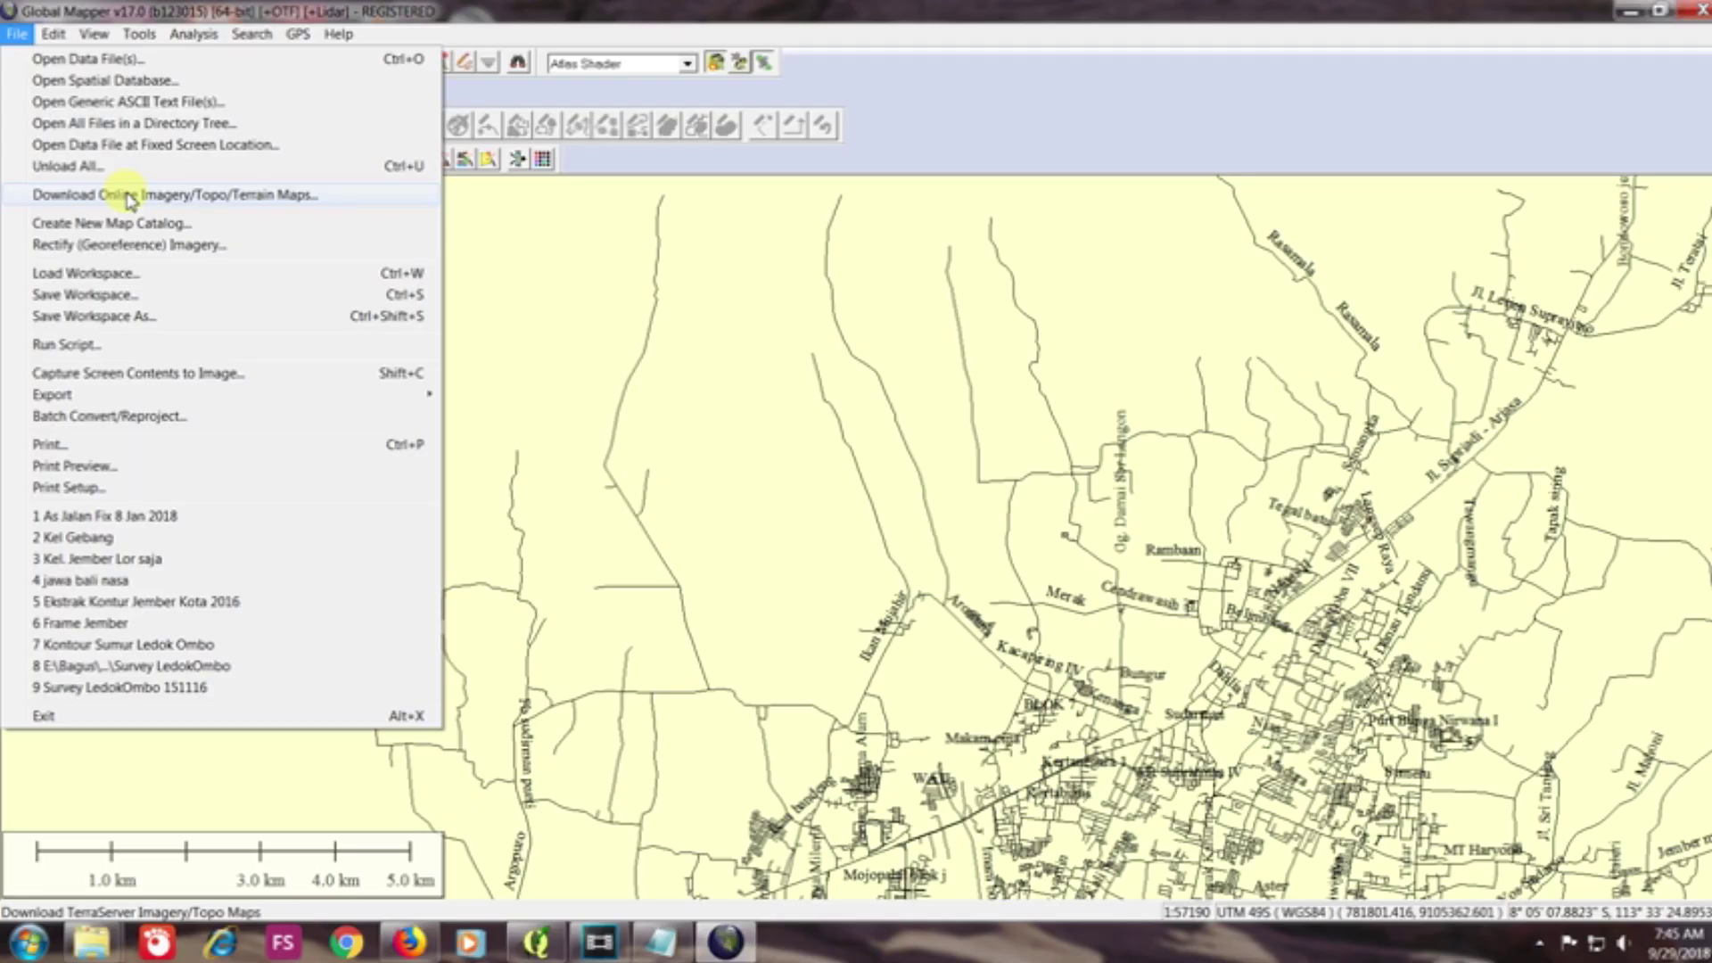
click(367, 548)
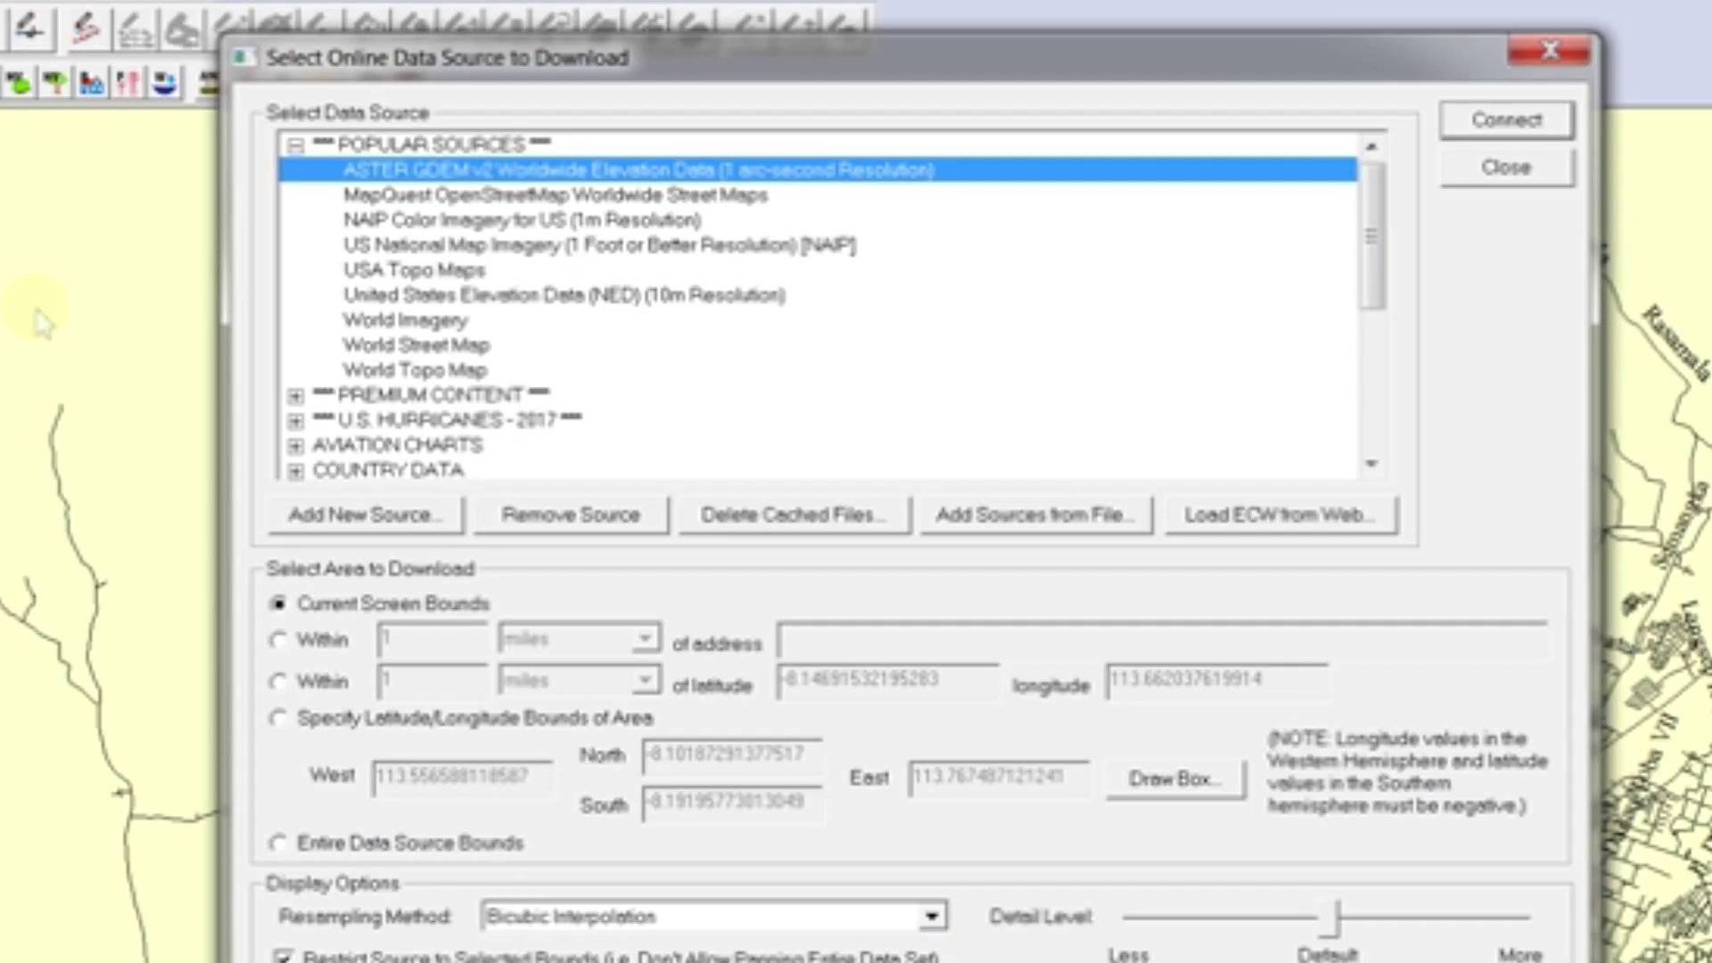
- Highlight the Download Online Imagery text and the TERRAIN DATA and CONNECT lines of instruction 5 in Notepad, comparing them with the download dialog
key(alt+Tab)
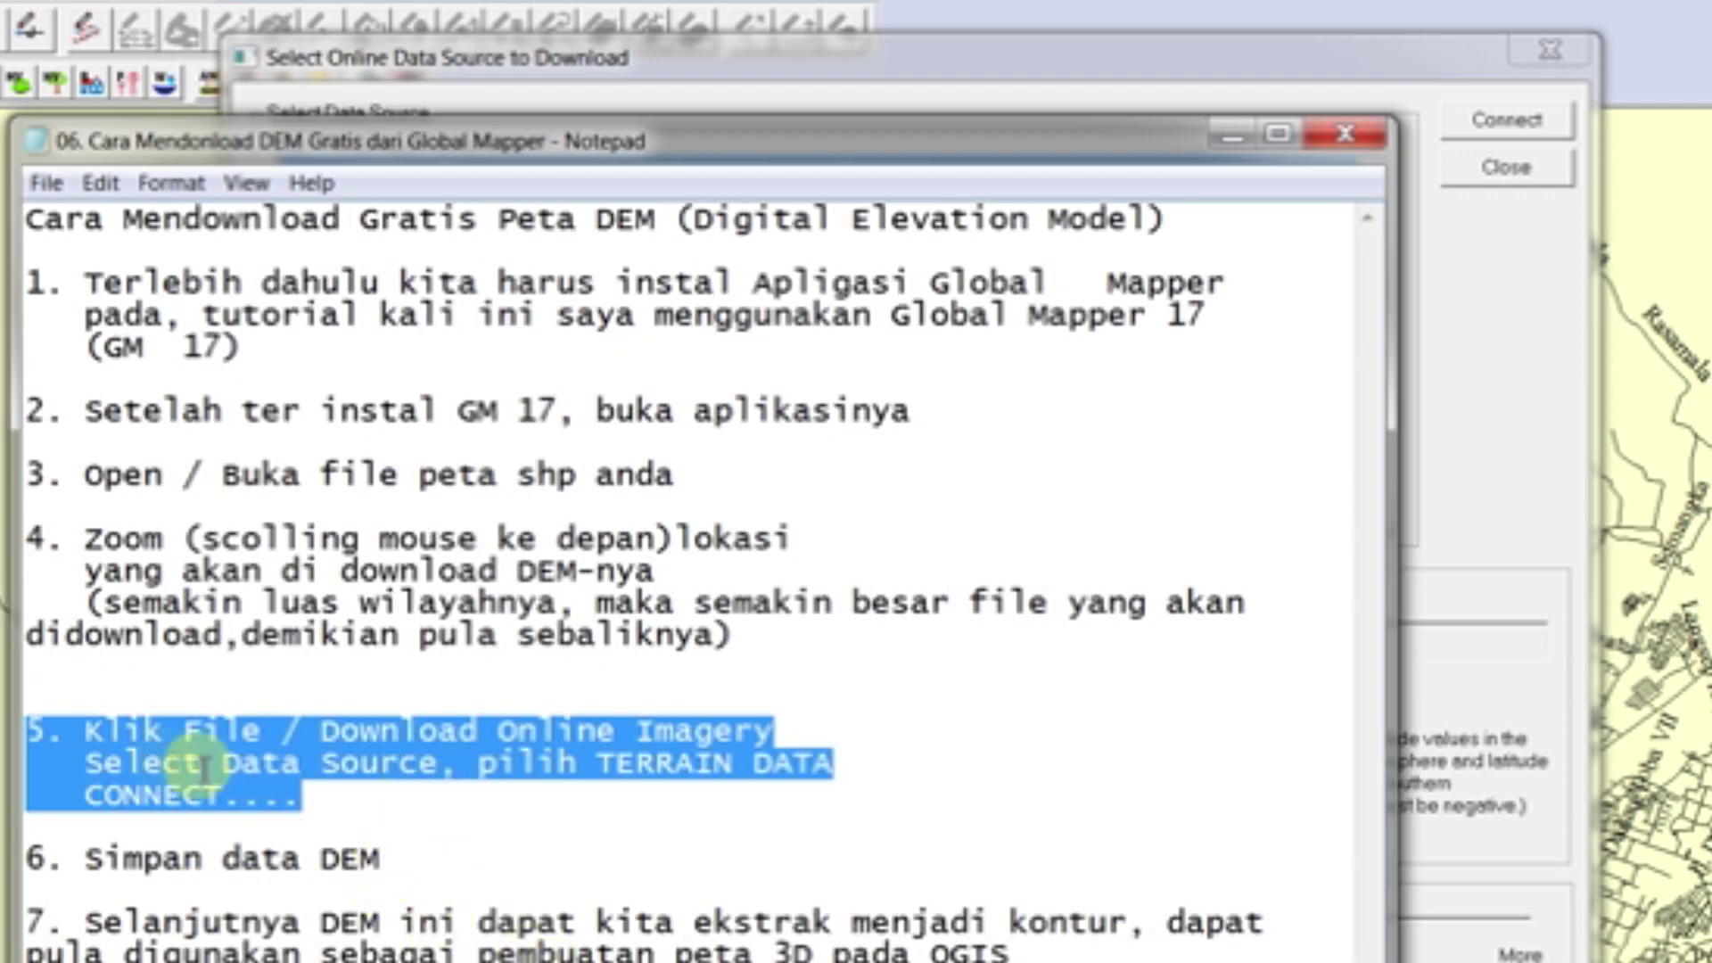
drag(321, 733, 774, 738)
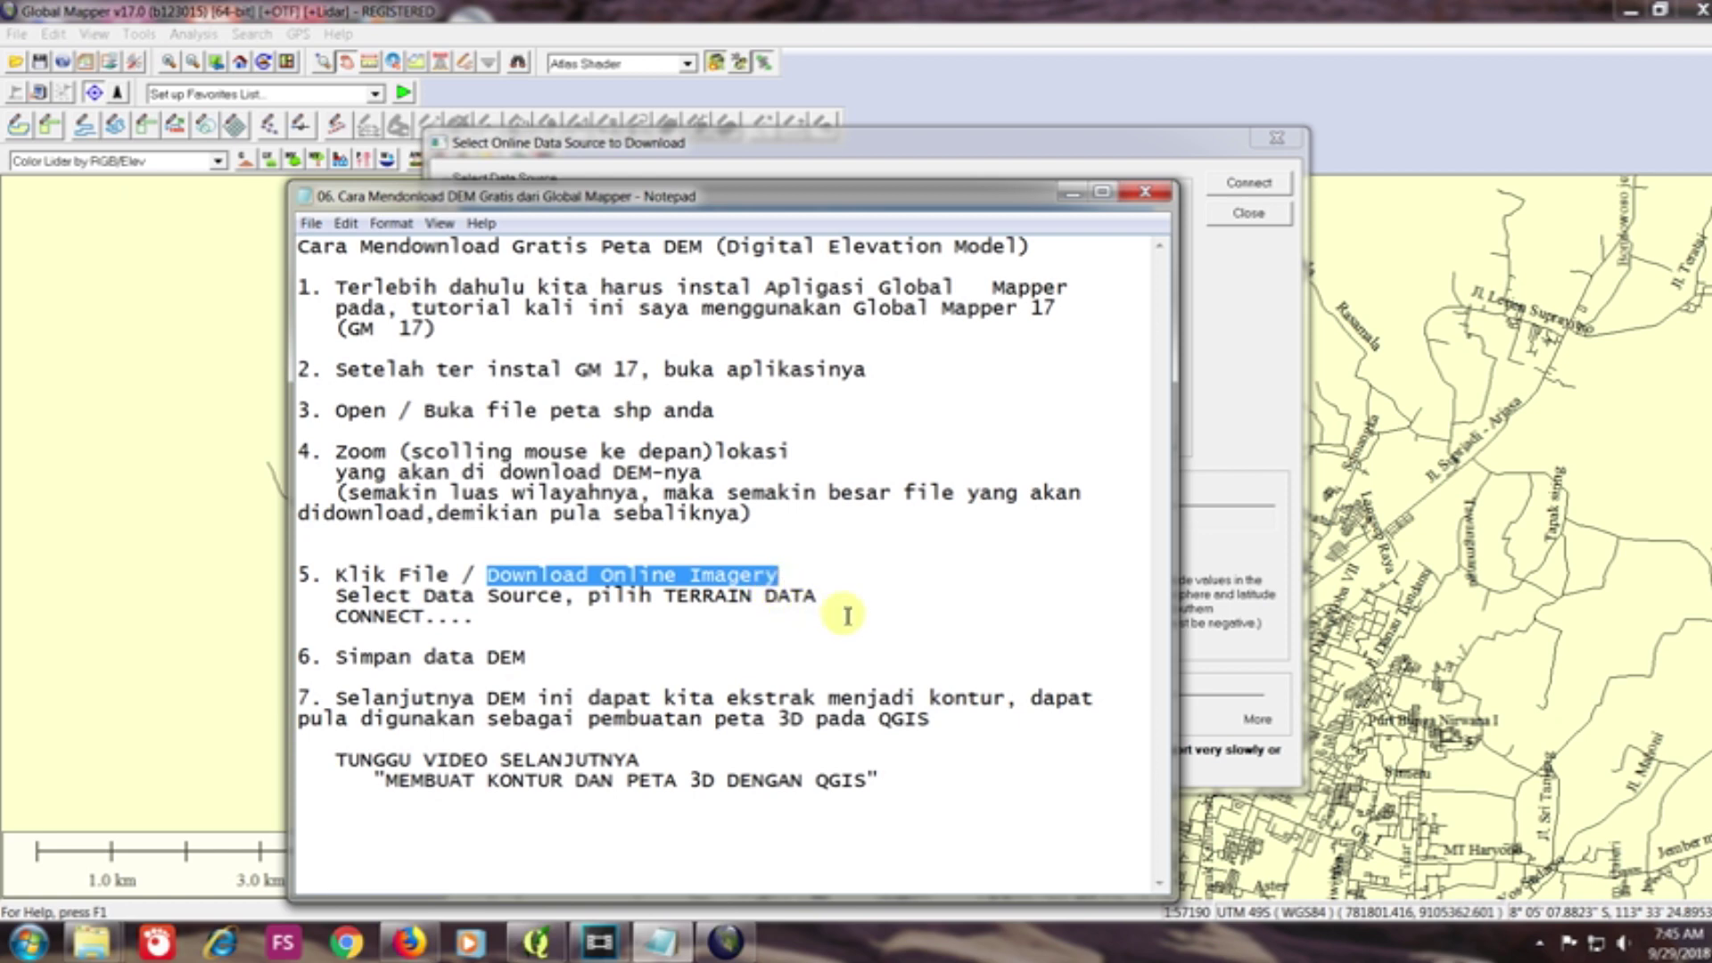
click(1008, 154)
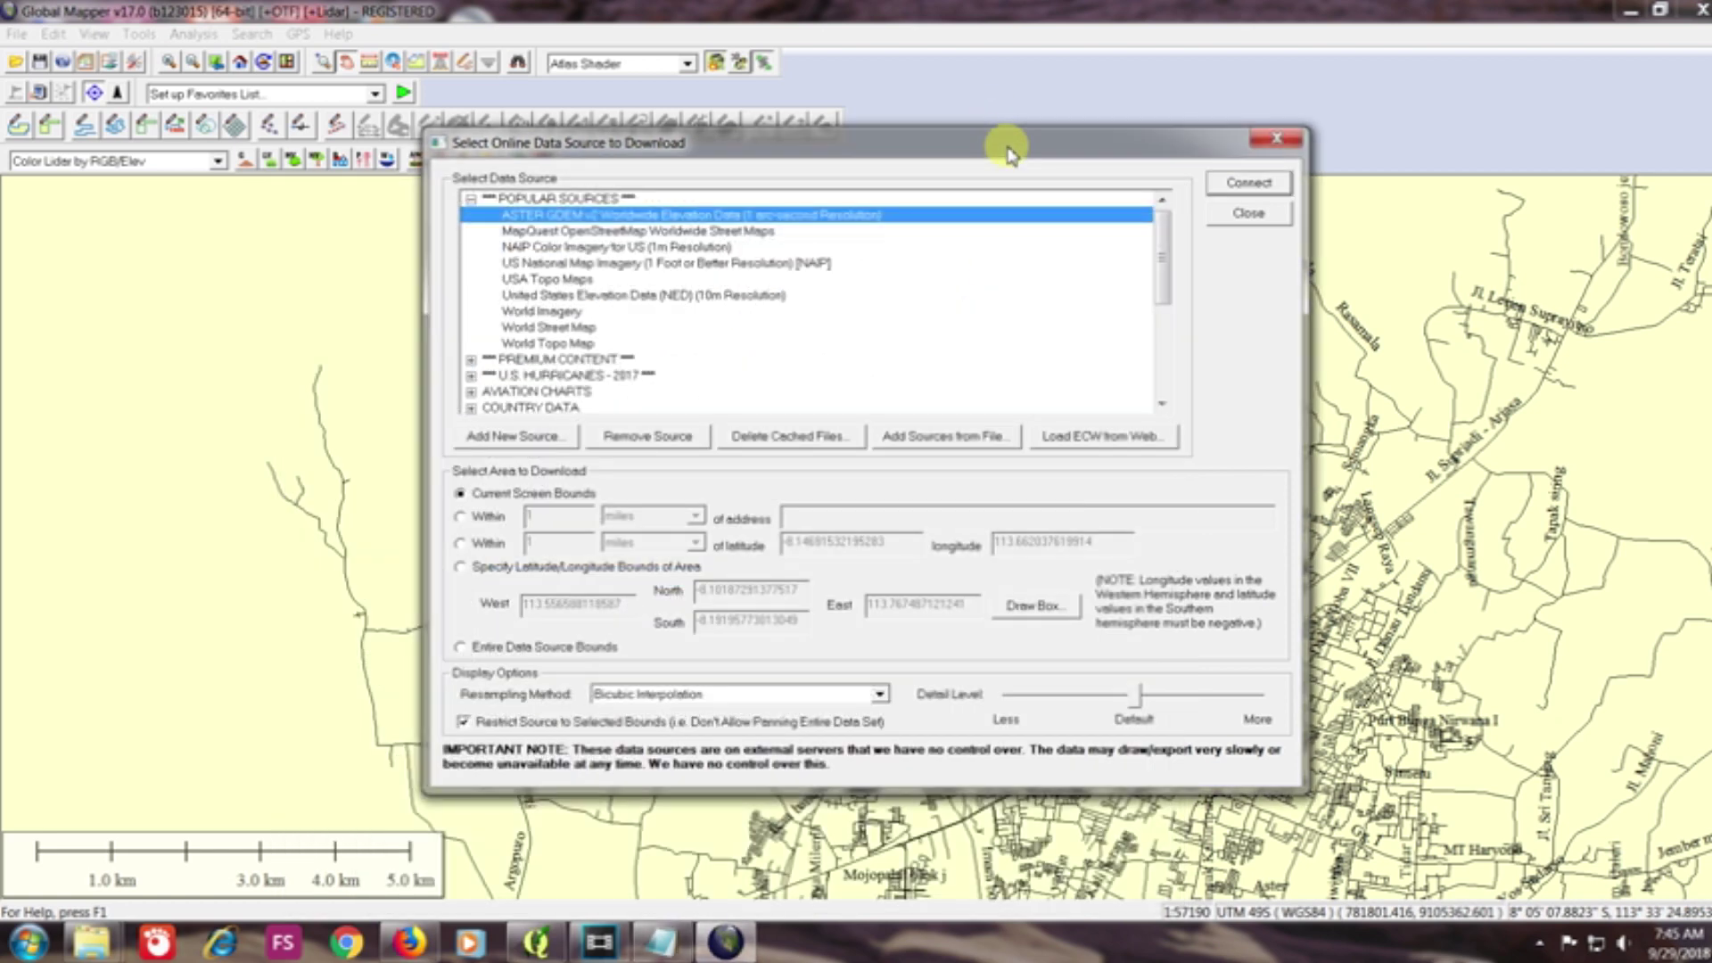
click(660, 942)
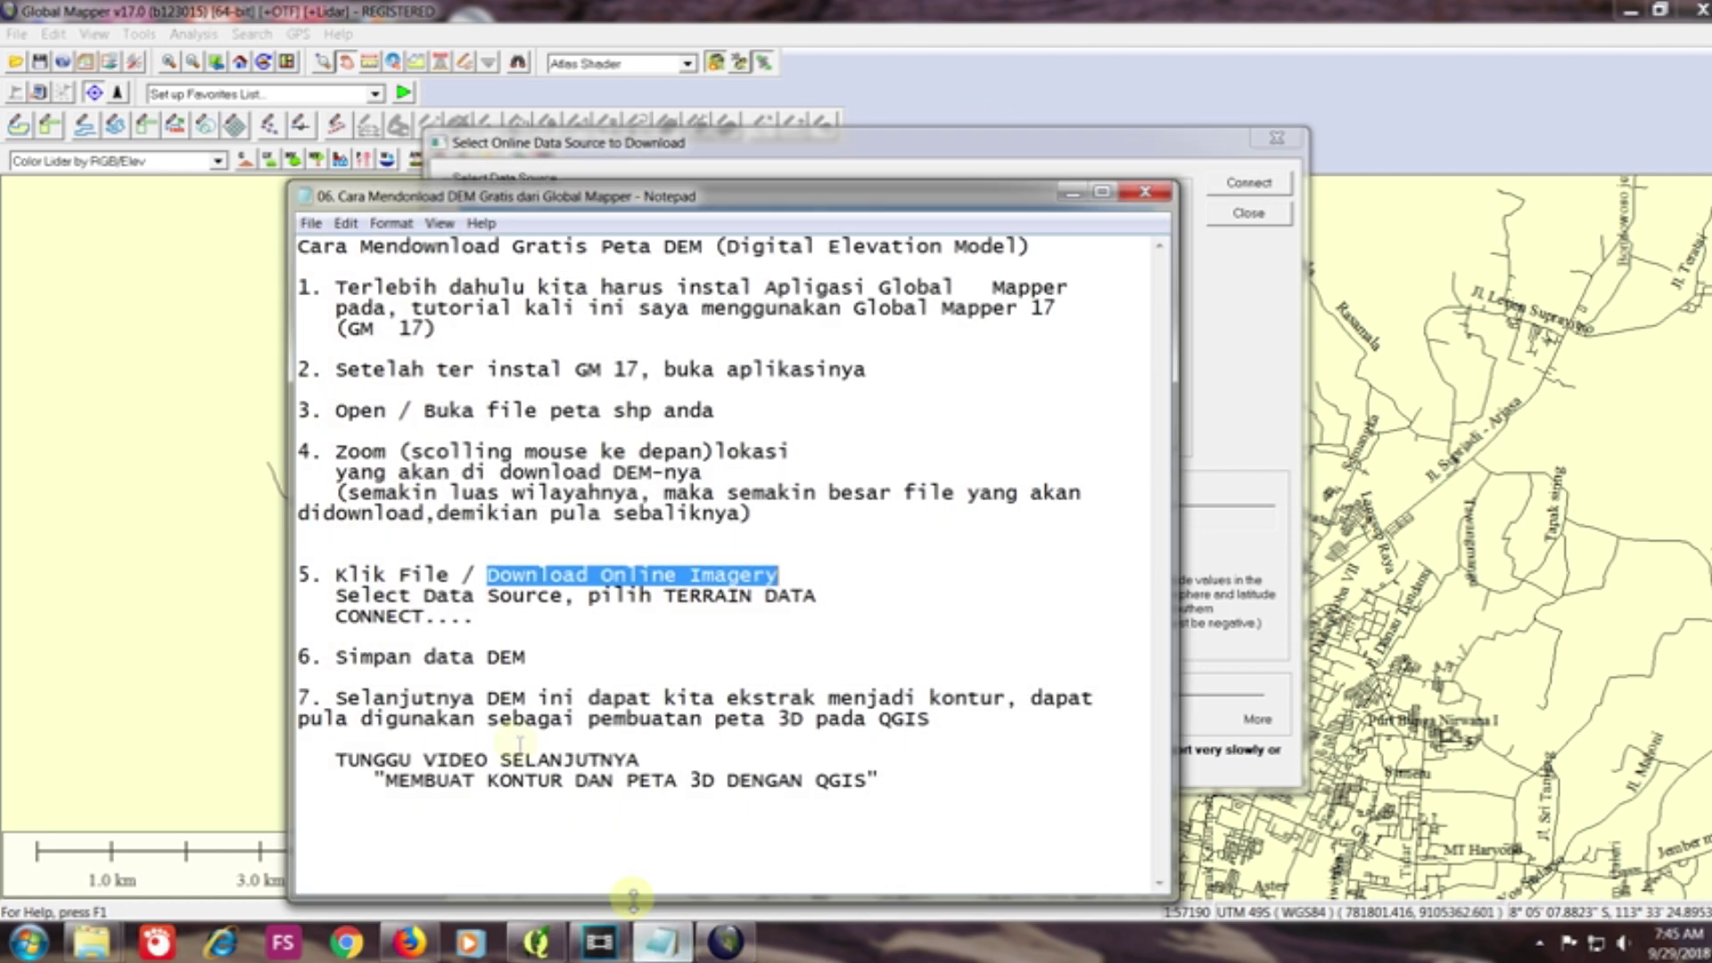
drag(335, 594, 824, 612)
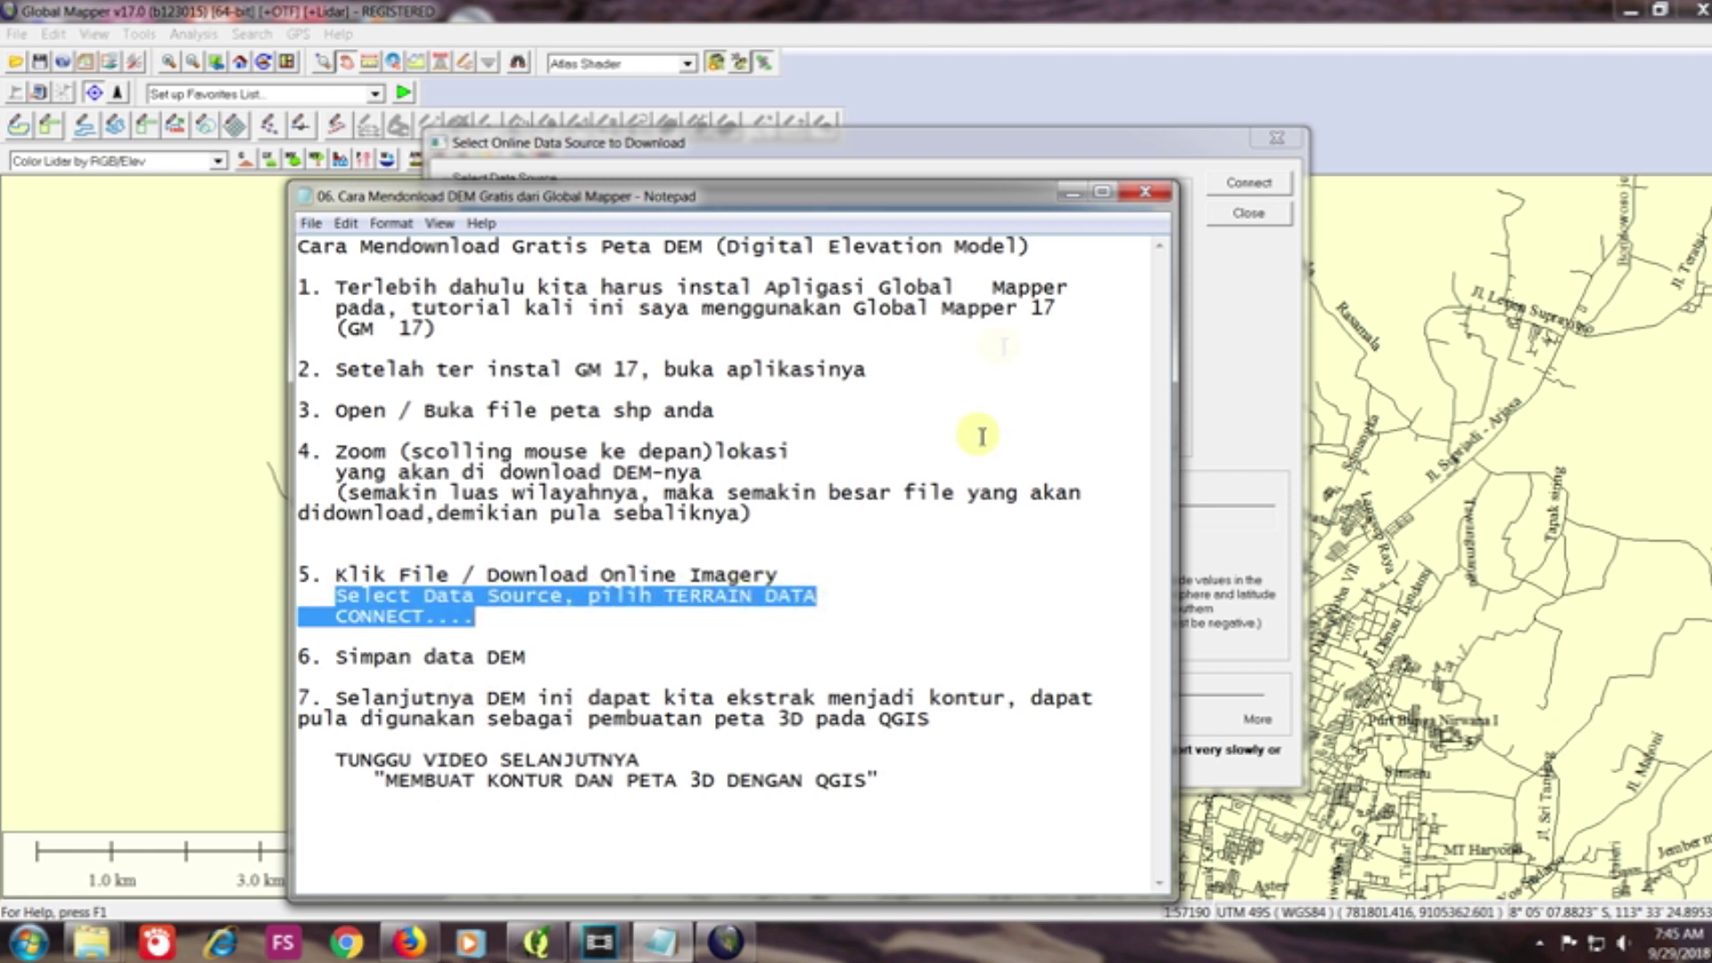
click(976, 174)
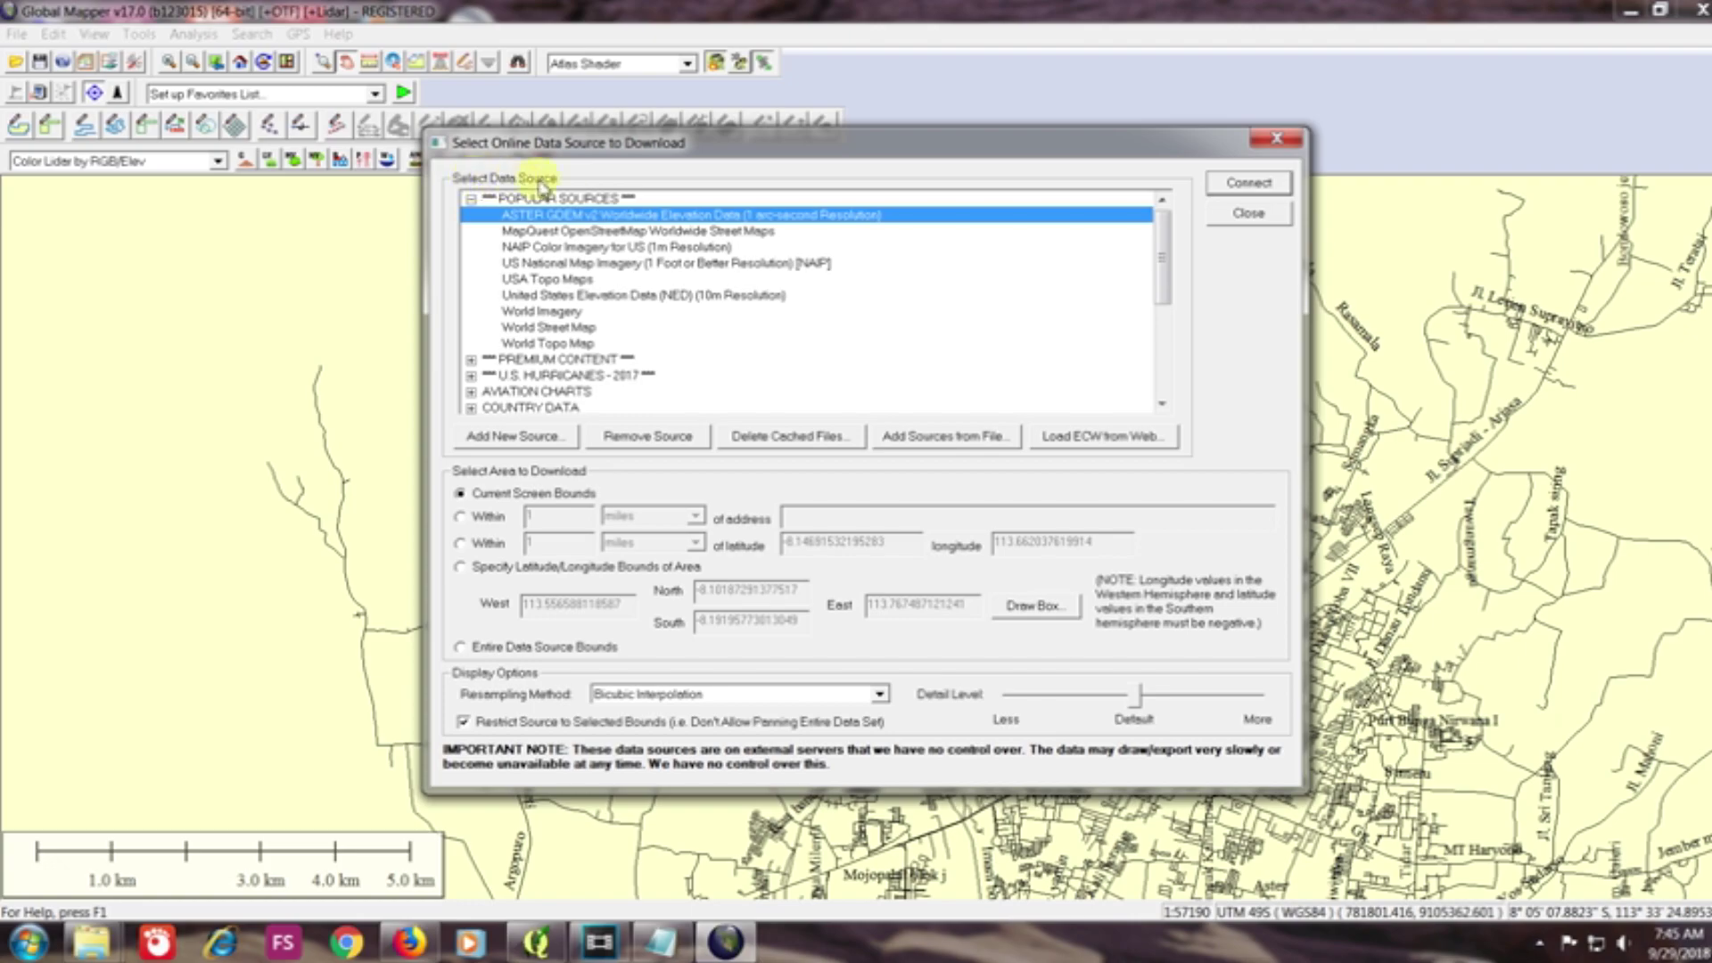
- Select ASTER GDEM v2 Worldwide Elevation Data (1 arc-second Resolution) under TERRAIN DATA as the download source
click(471, 198)
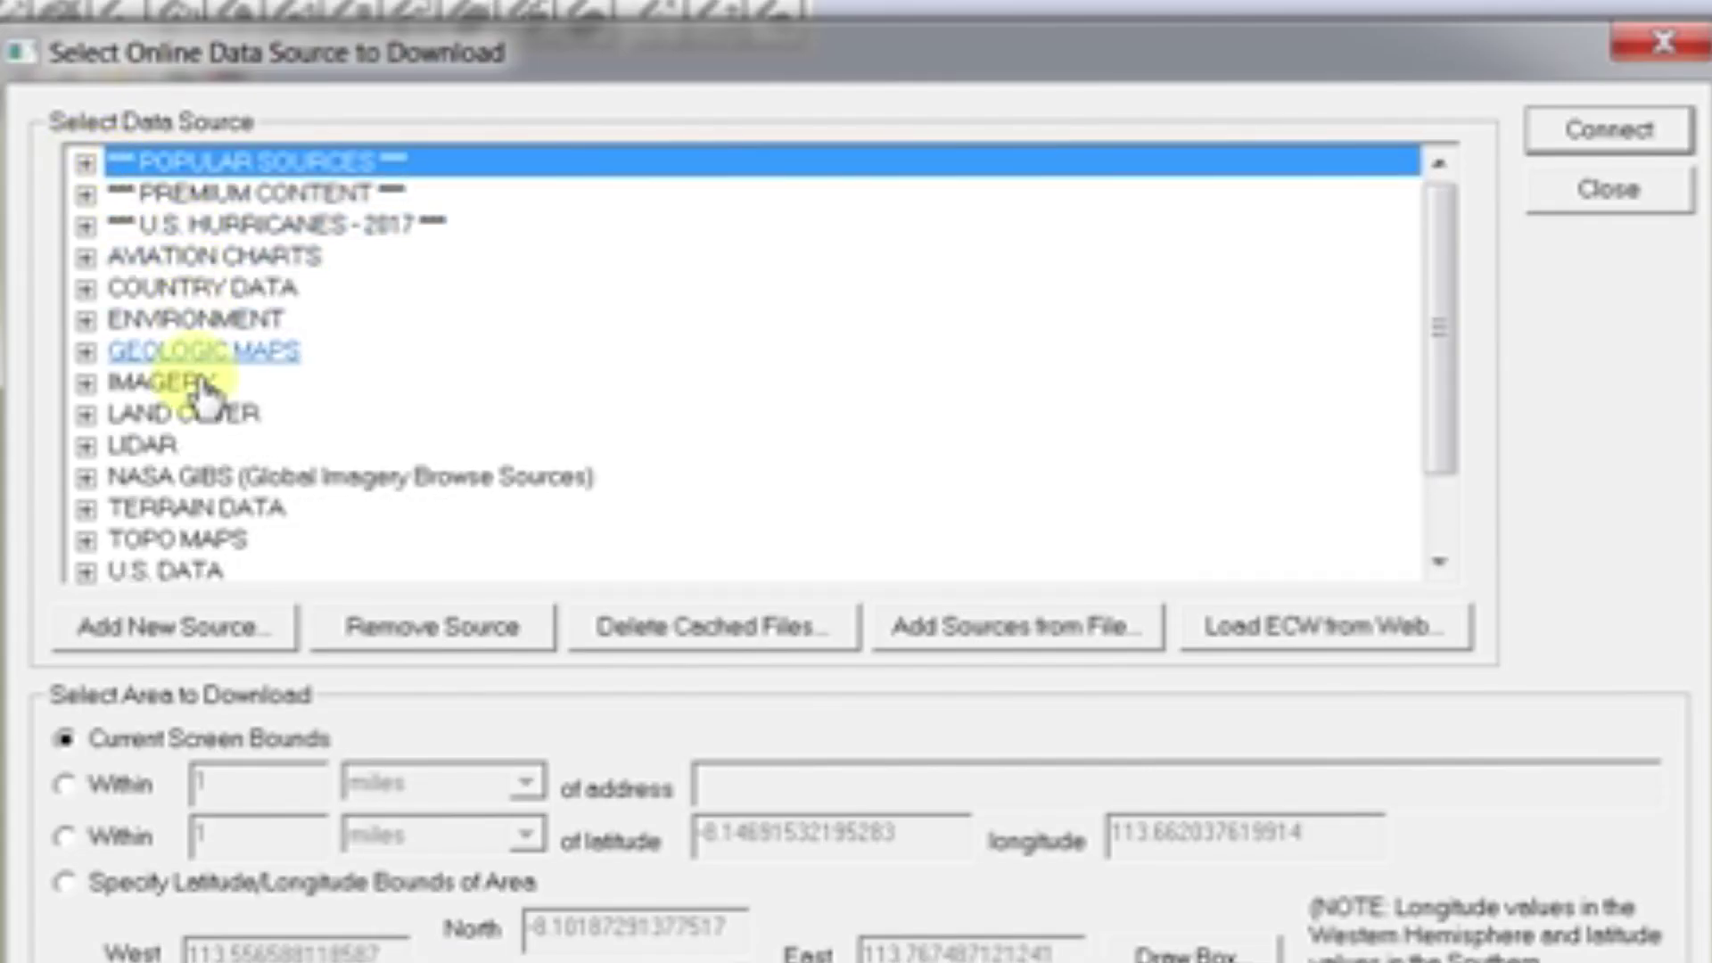
click(86, 507)
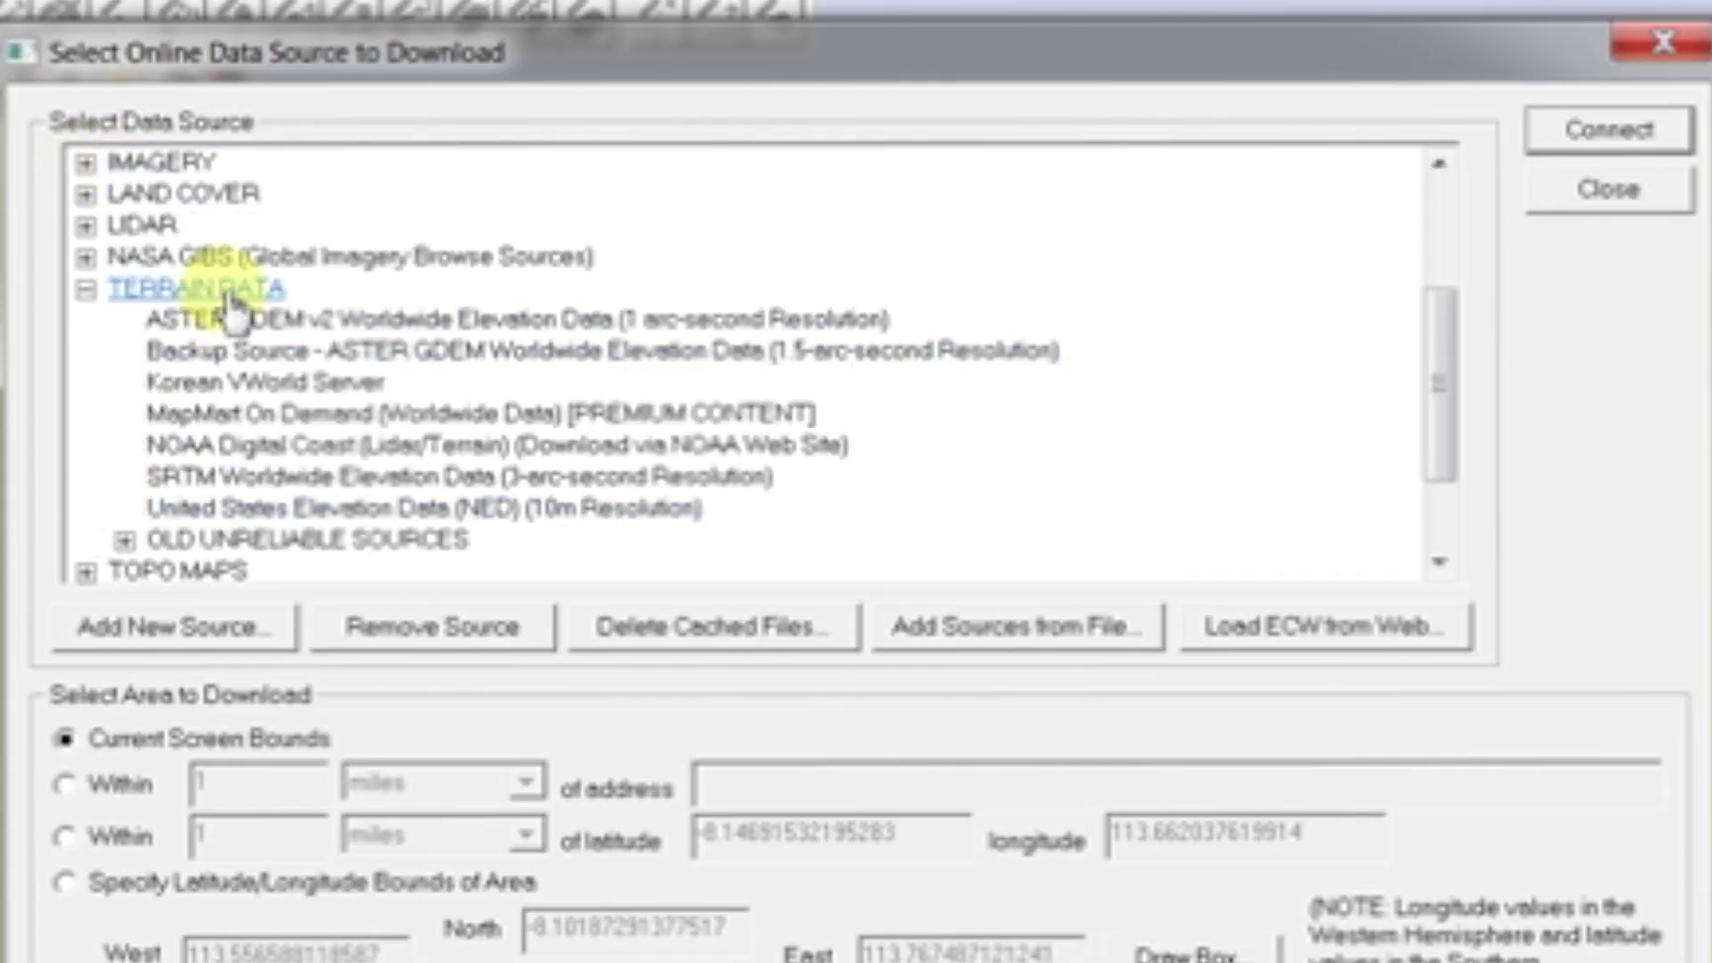
click(411, 333)
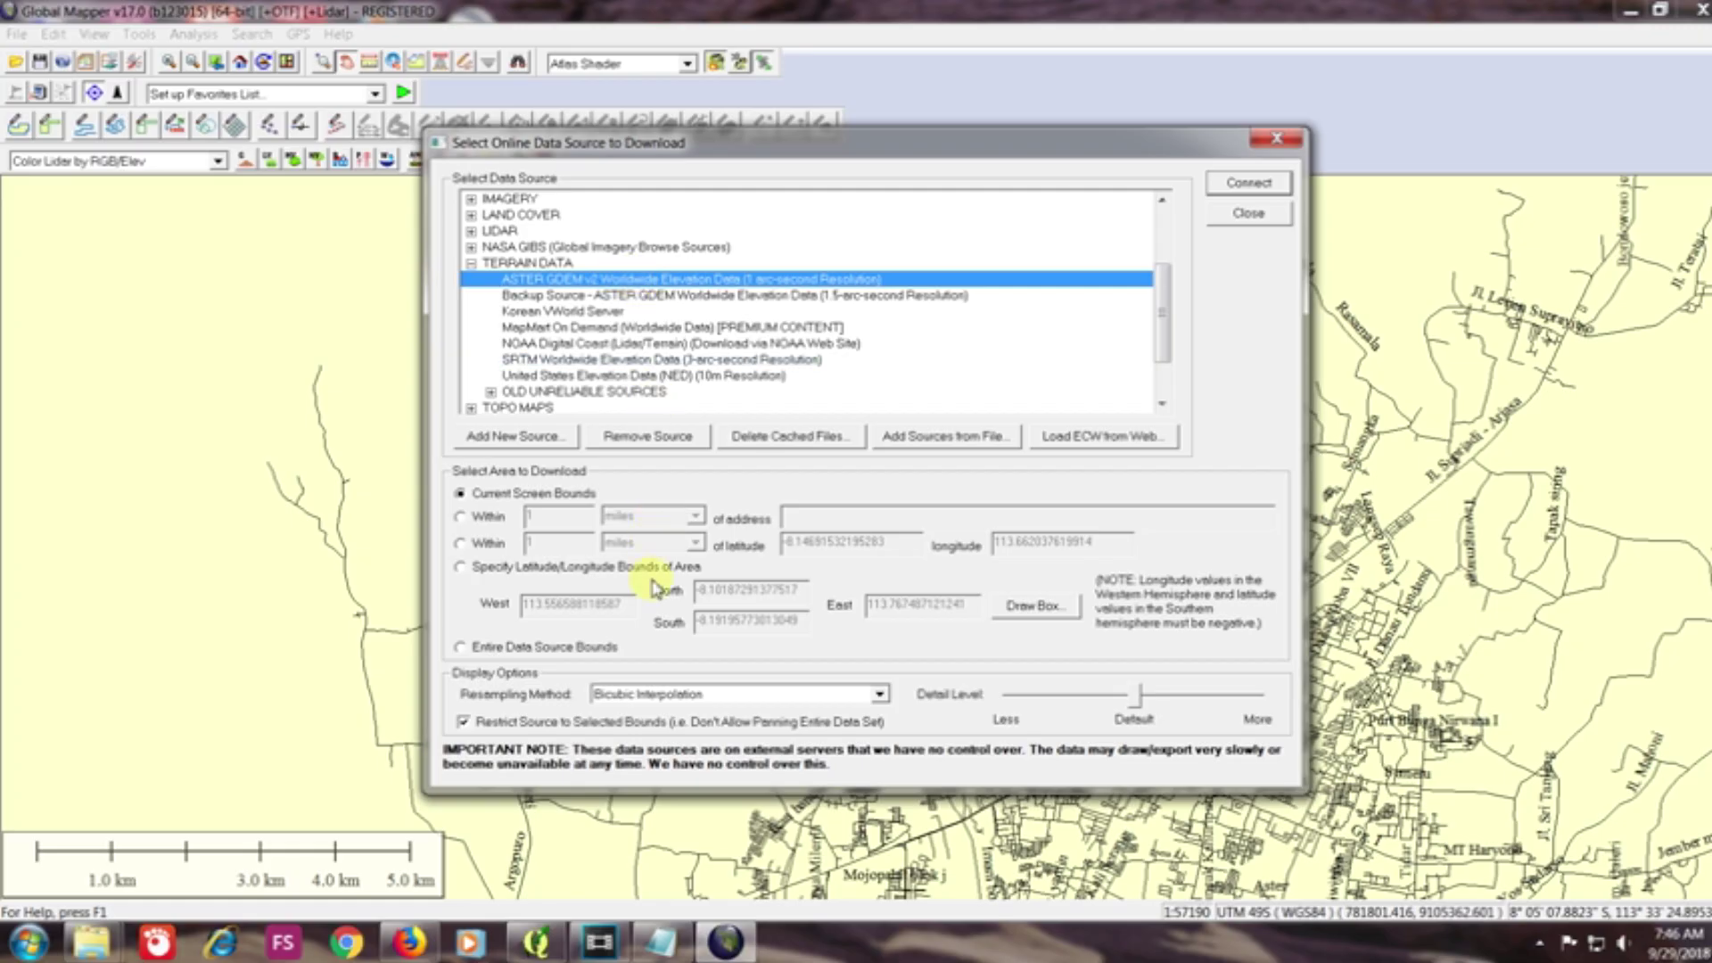
- Append "/ ASTERGDEM V2" after TERRAIN DATA in instruction 5 of the Notepad notes and return to the download dialog
click(659, 941)
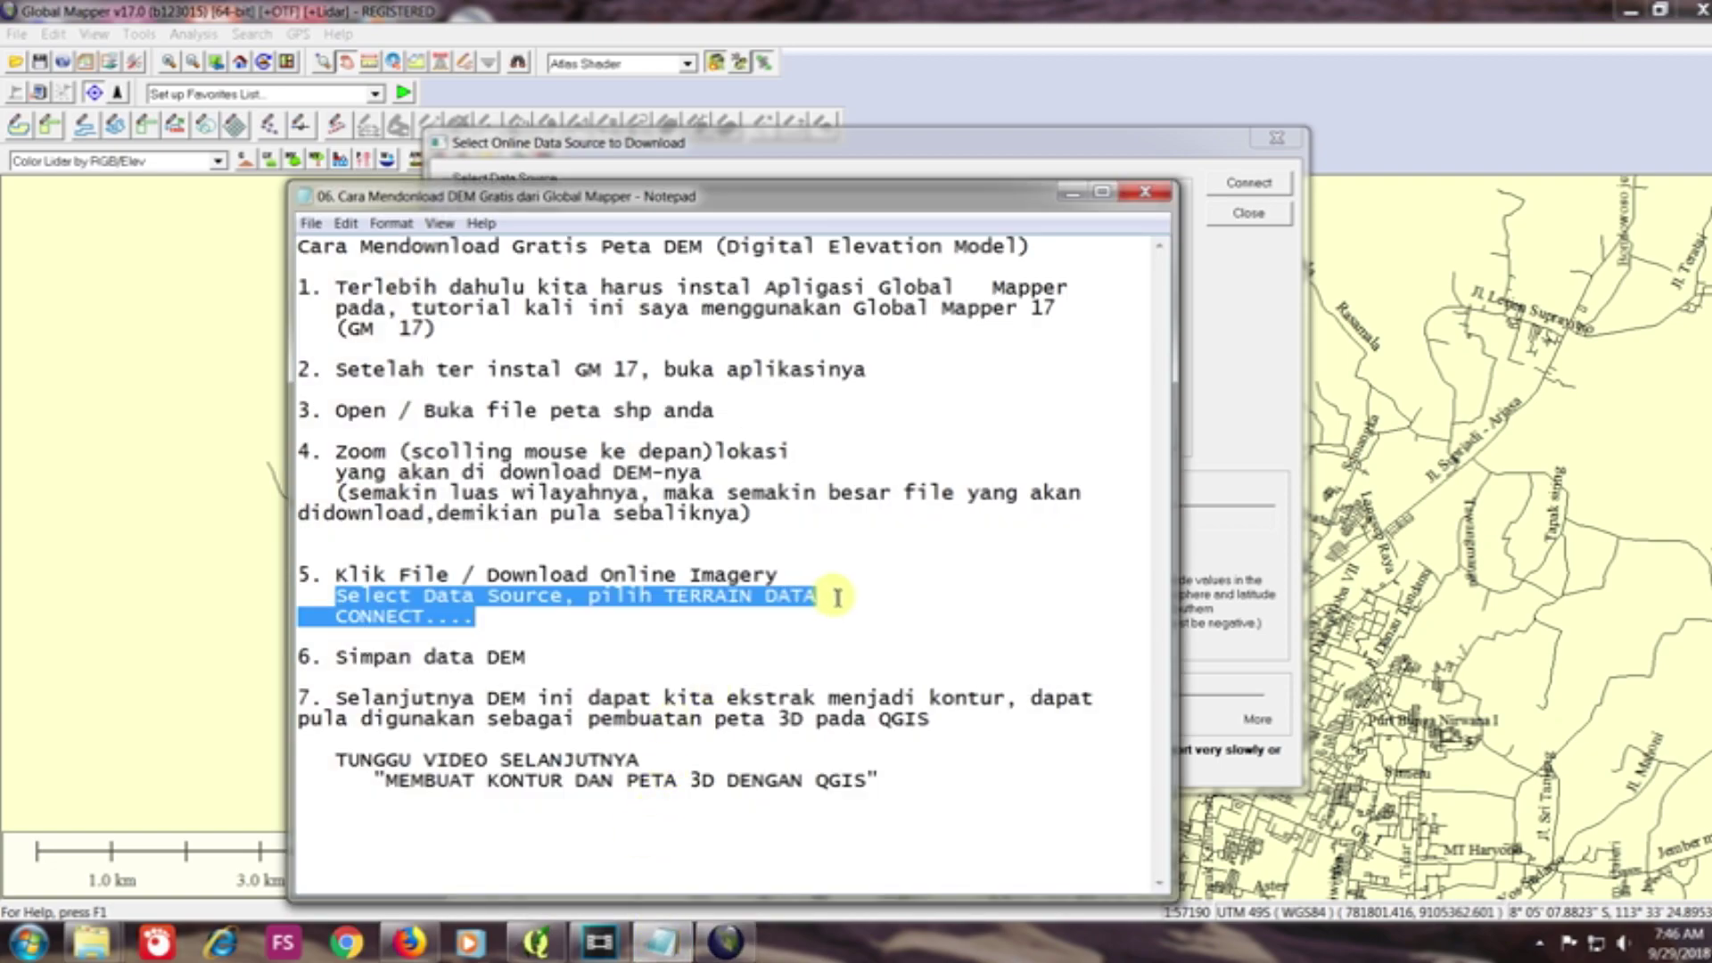
click(835, 596)
text(/ ASTERGDEM V2)
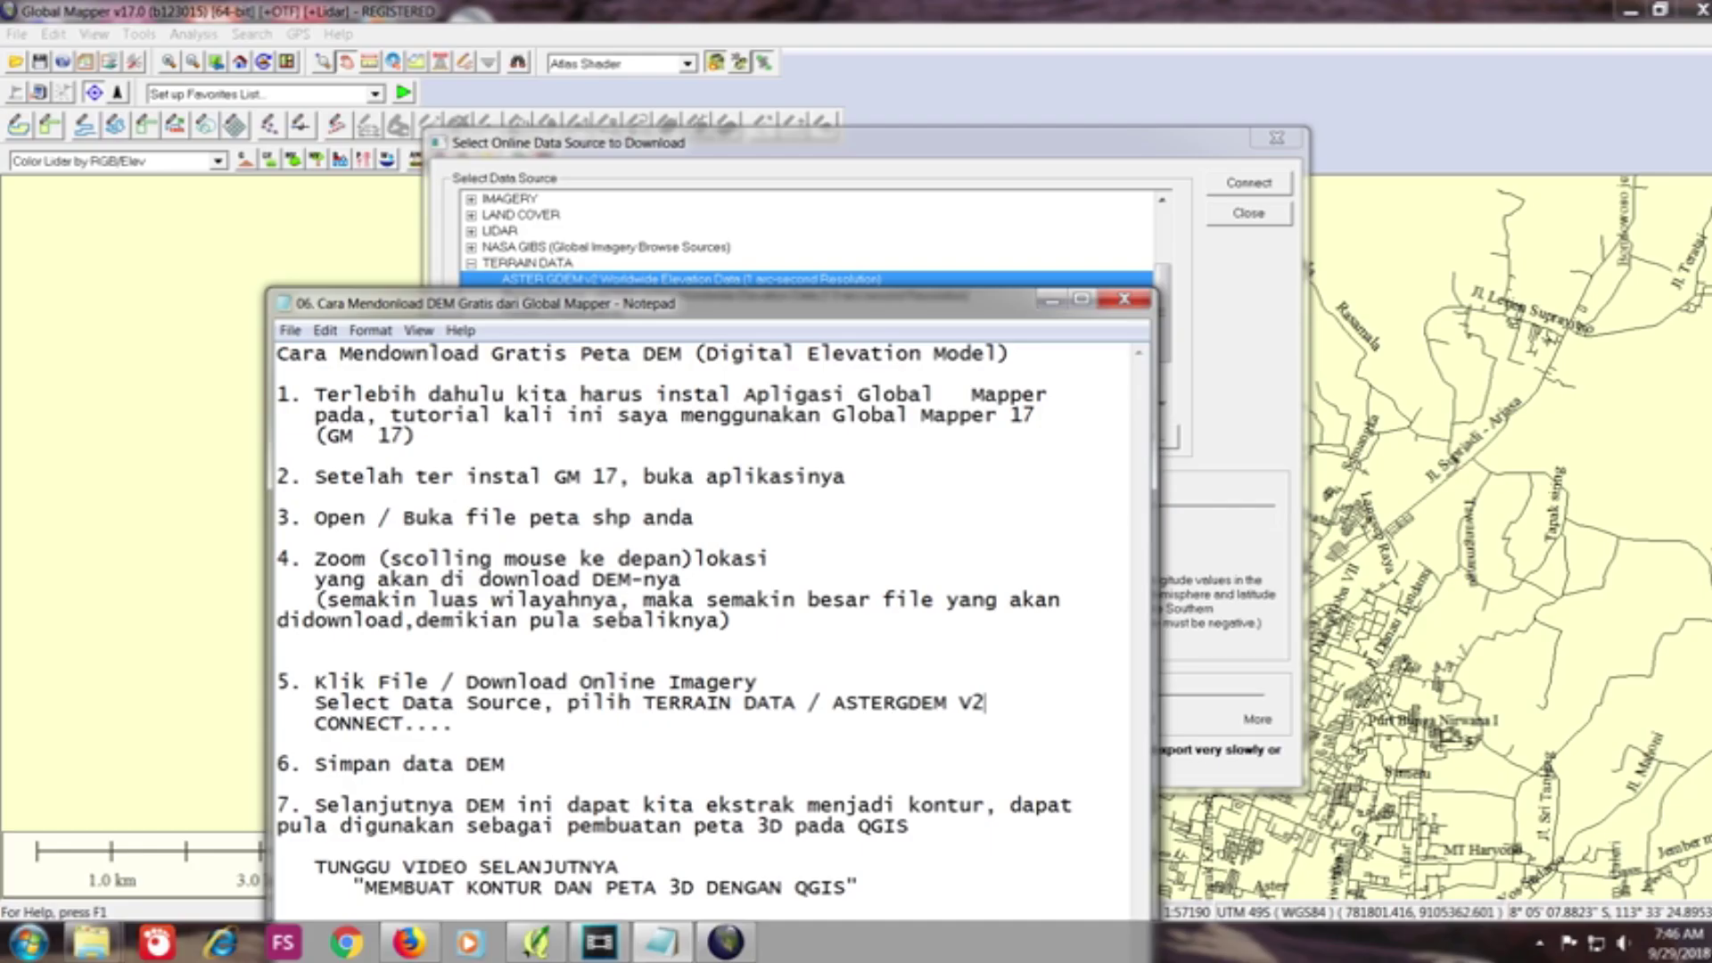
click(988, 161)
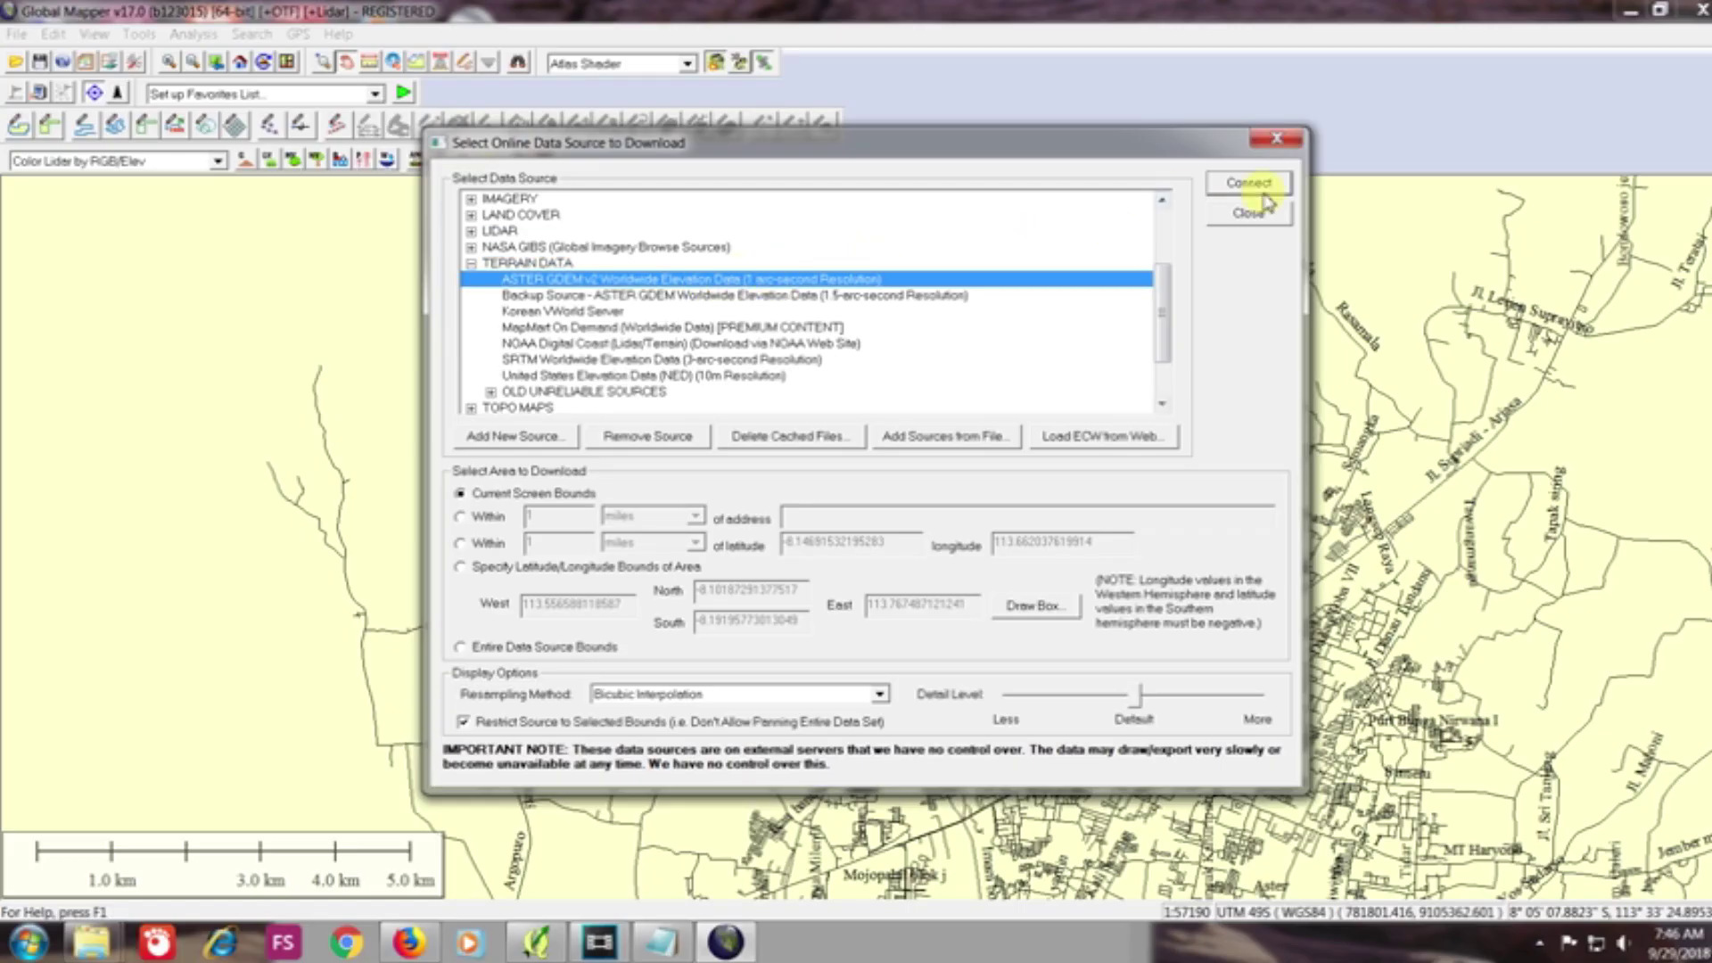
- Highlight the CONNECT line of instruction 5 in Notepad, and connect to the selected ASTER GDEM v2 source in Global Mapper to download the elevation data
click(663, 942)
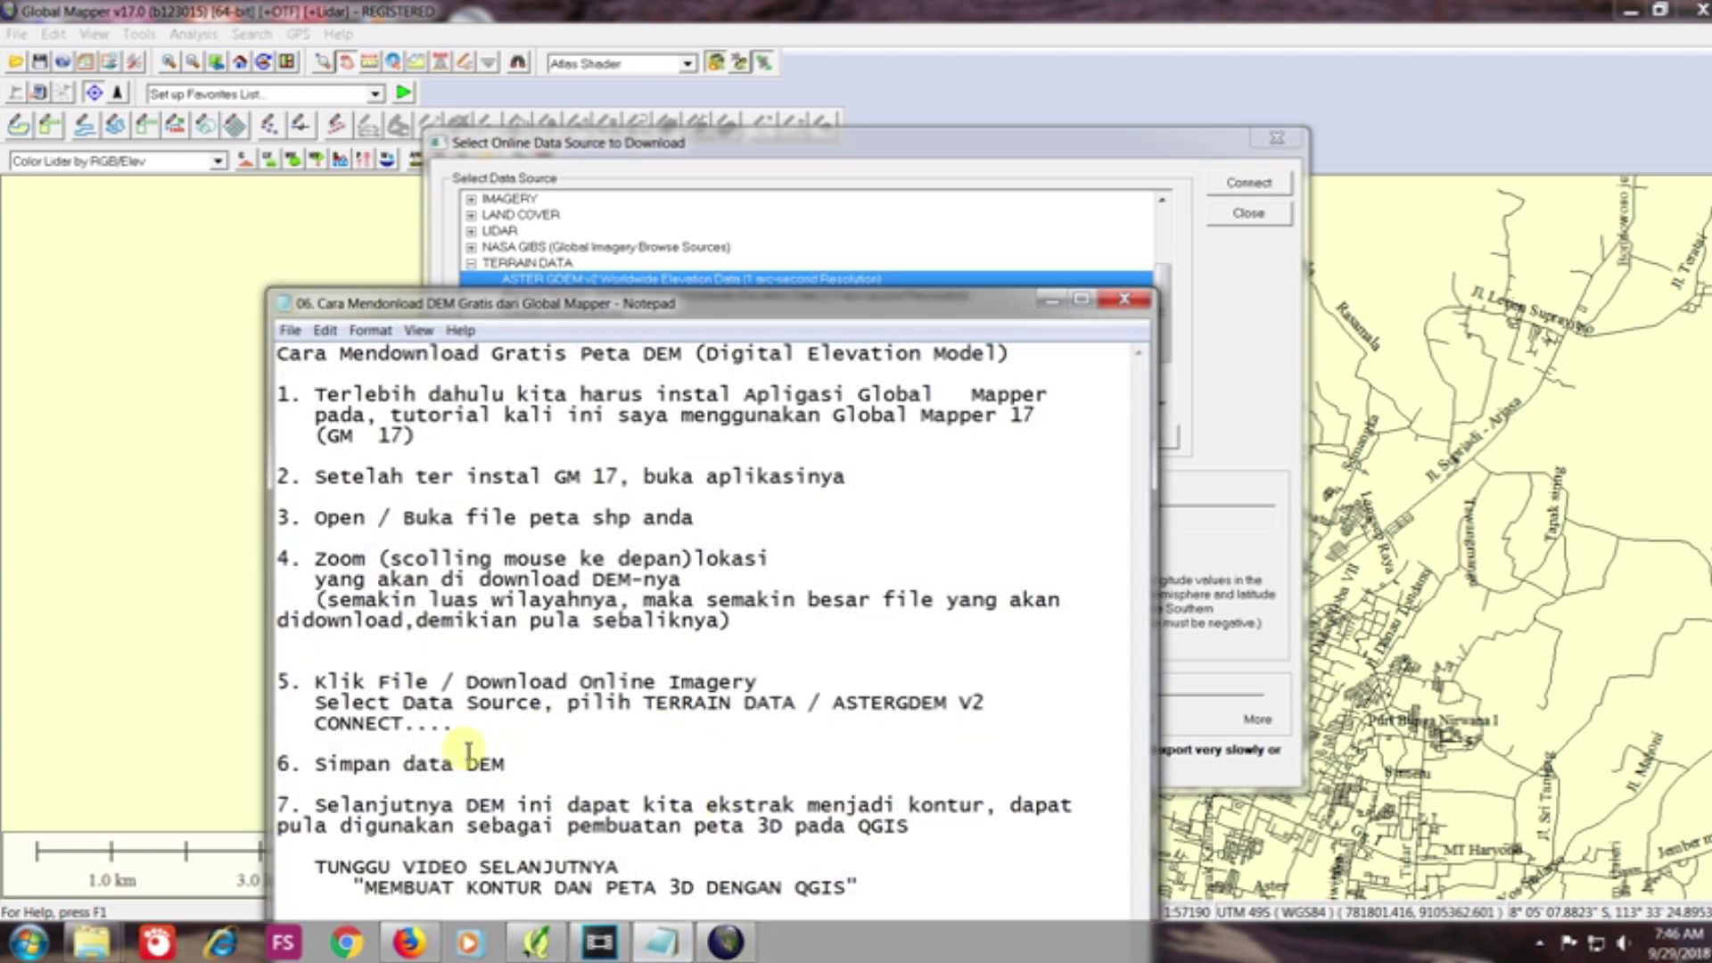
drag(455, 724, 314, 724)
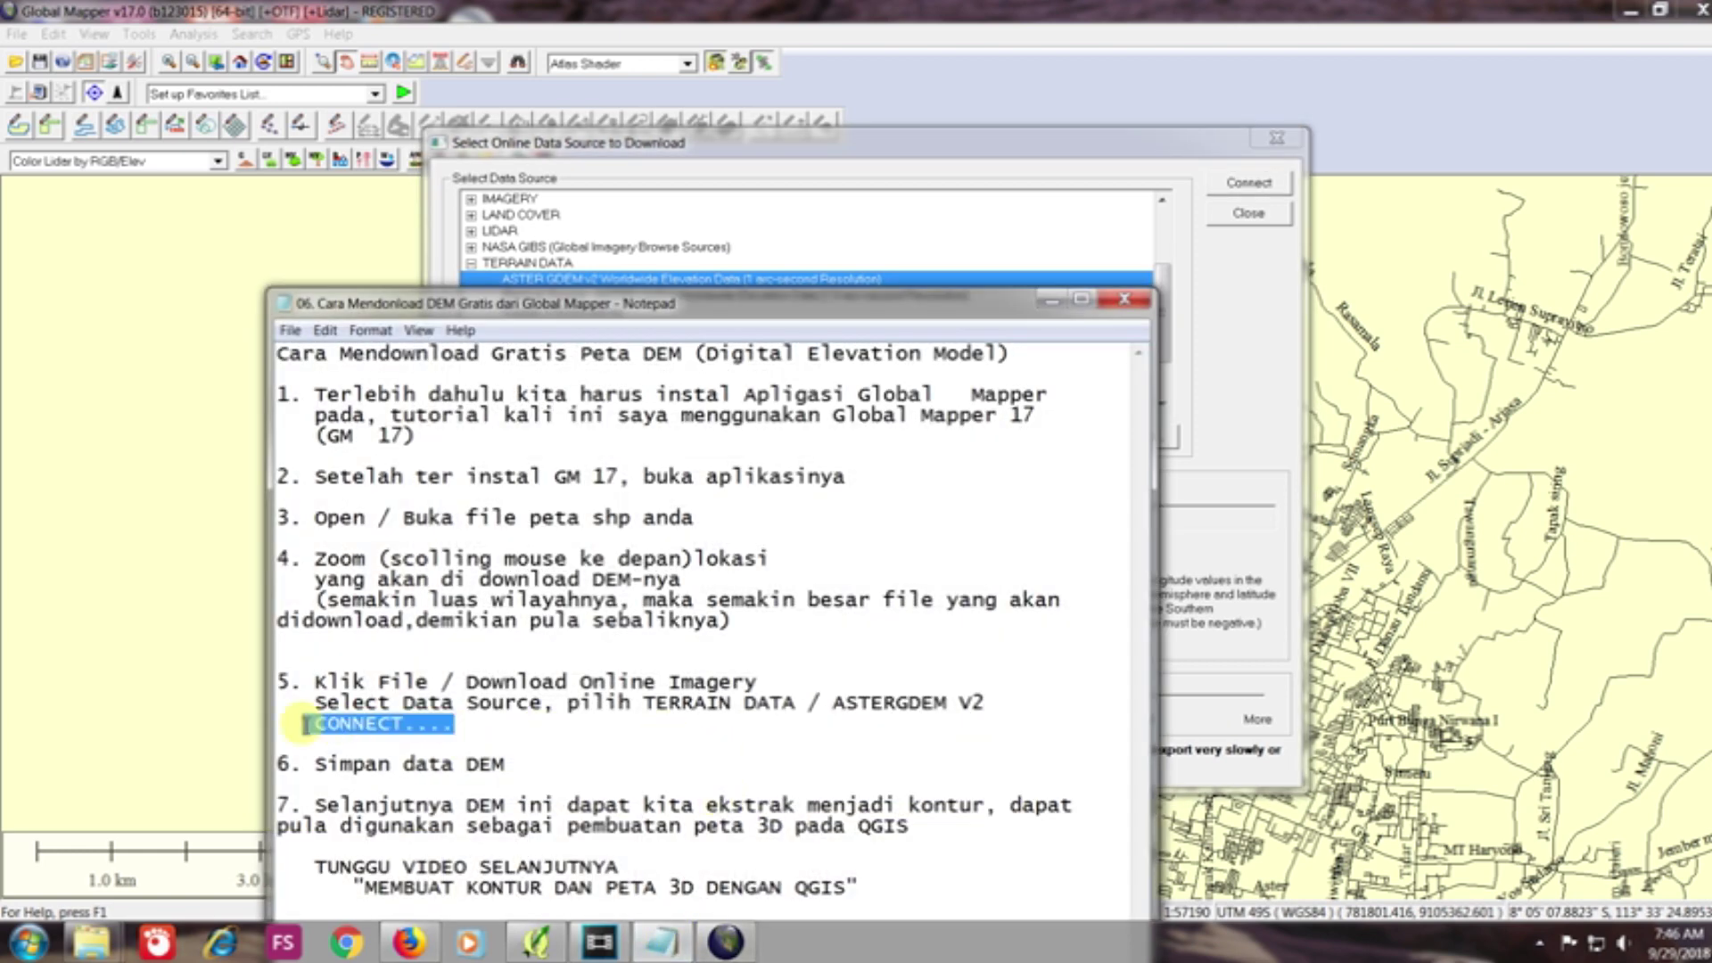
click(986, 145)
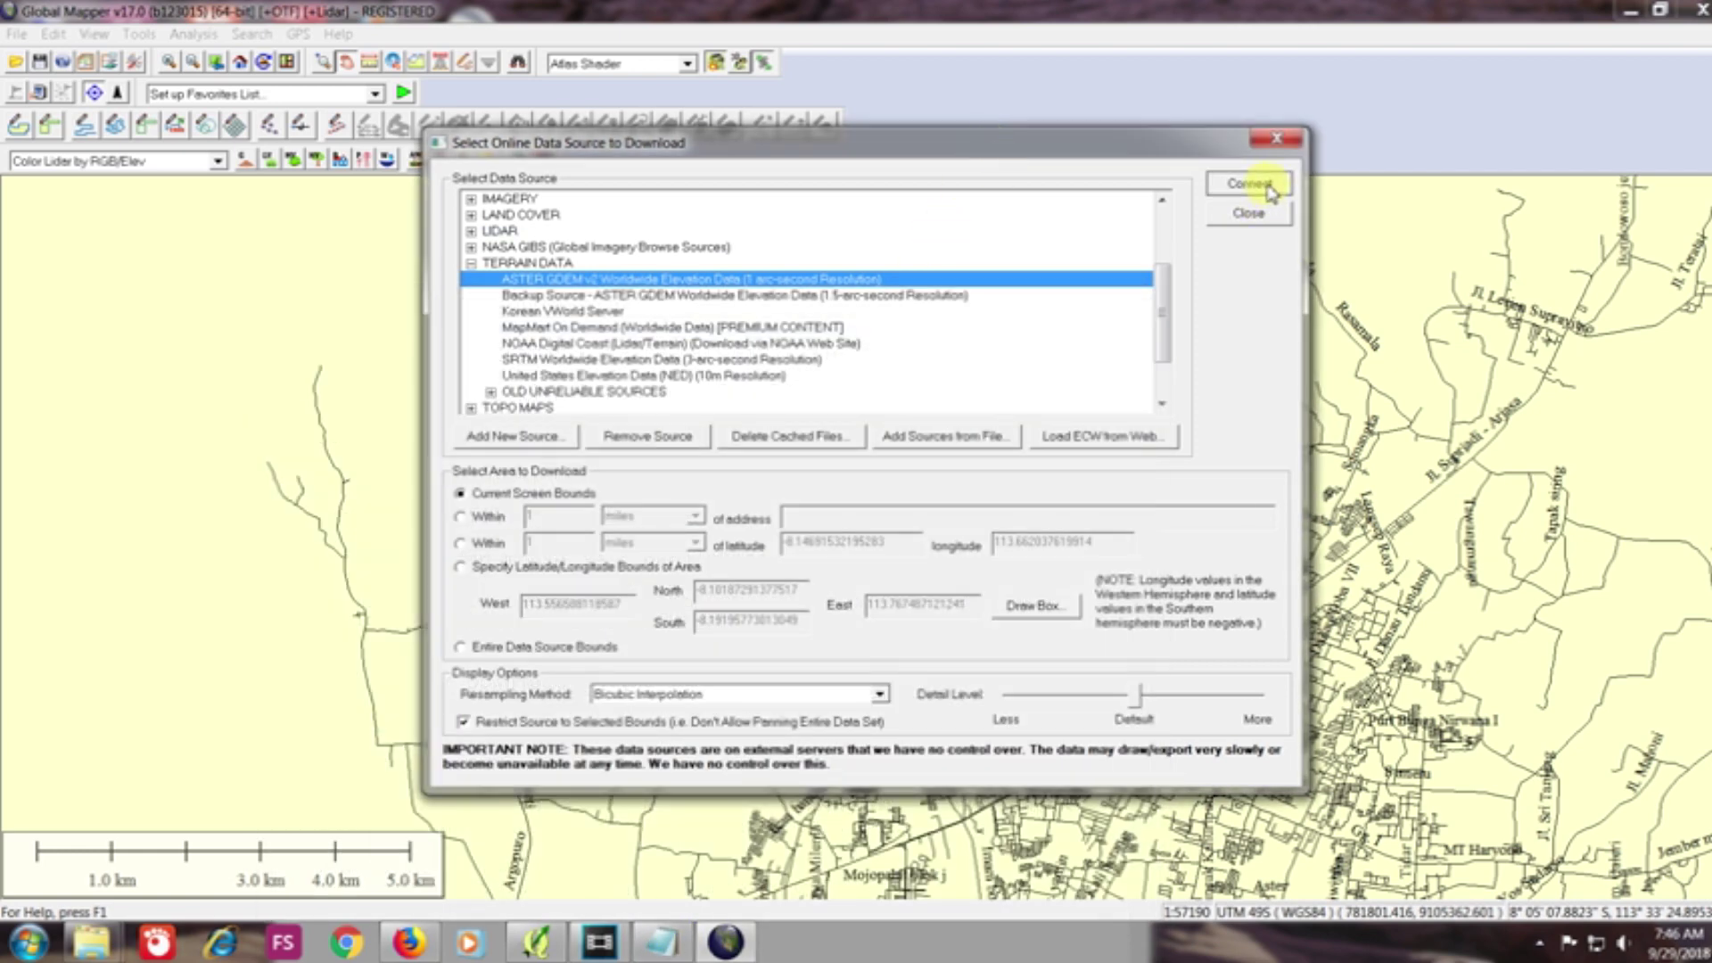
click(1268, 185)
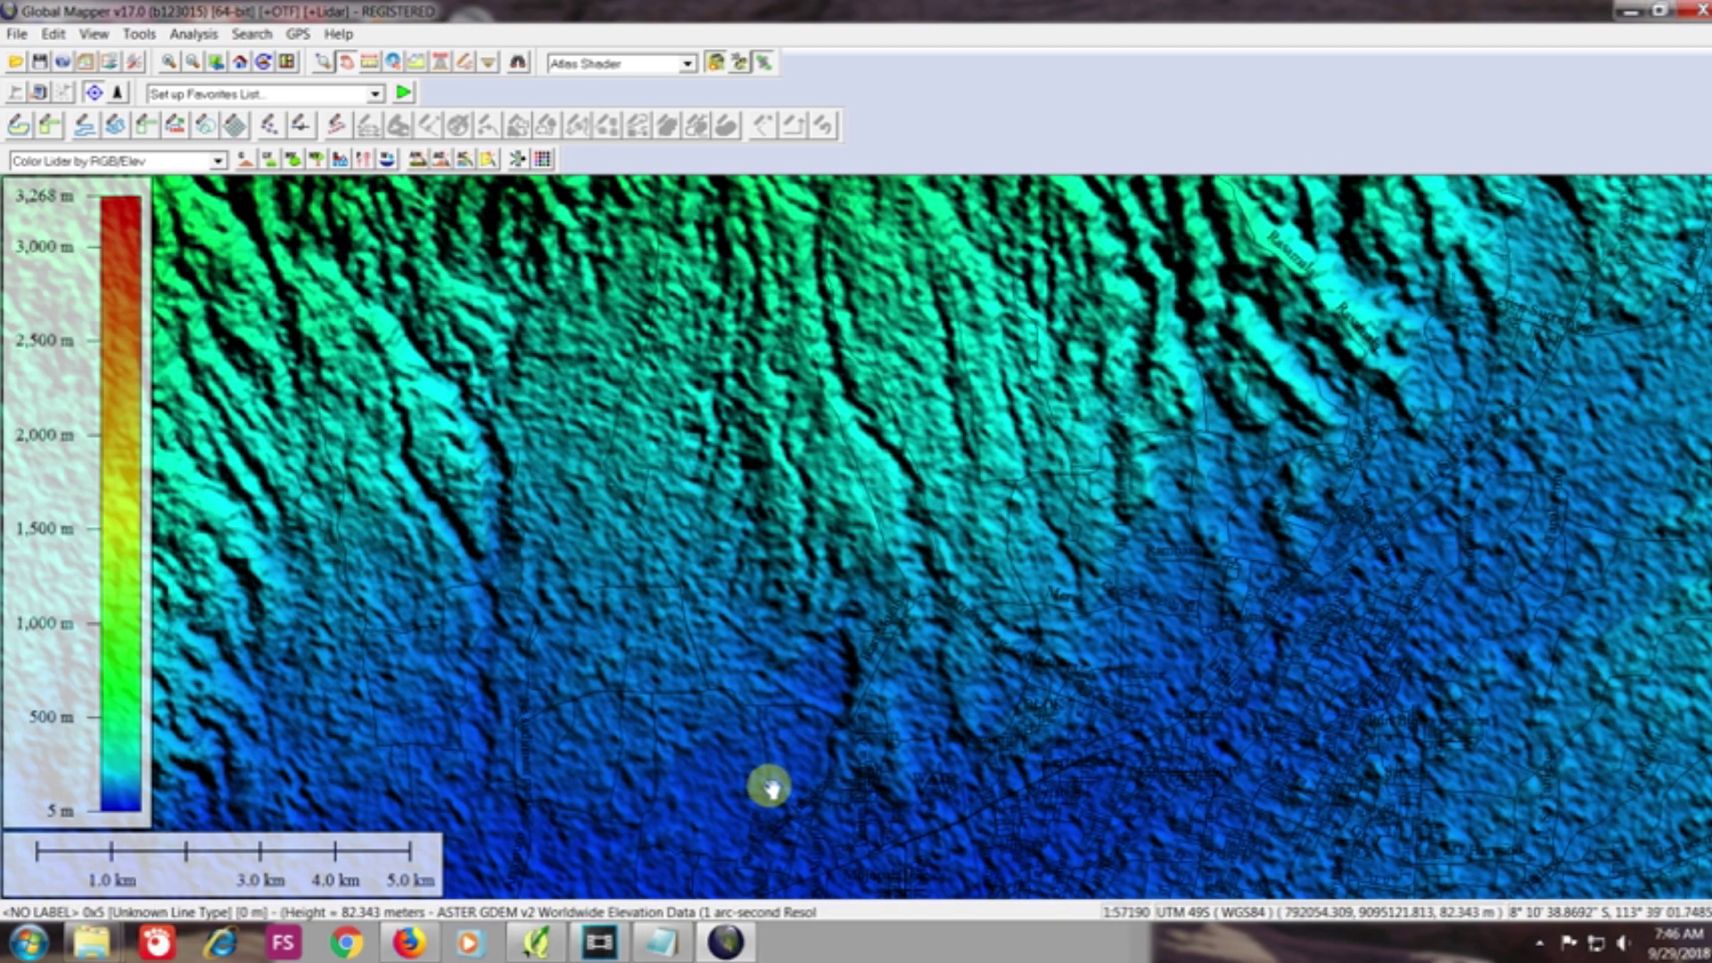
- Append "Nah DEM nya sudah kita dapat...." after CONNECT in instruction 5 of the Notepad notes
click(664, 943)
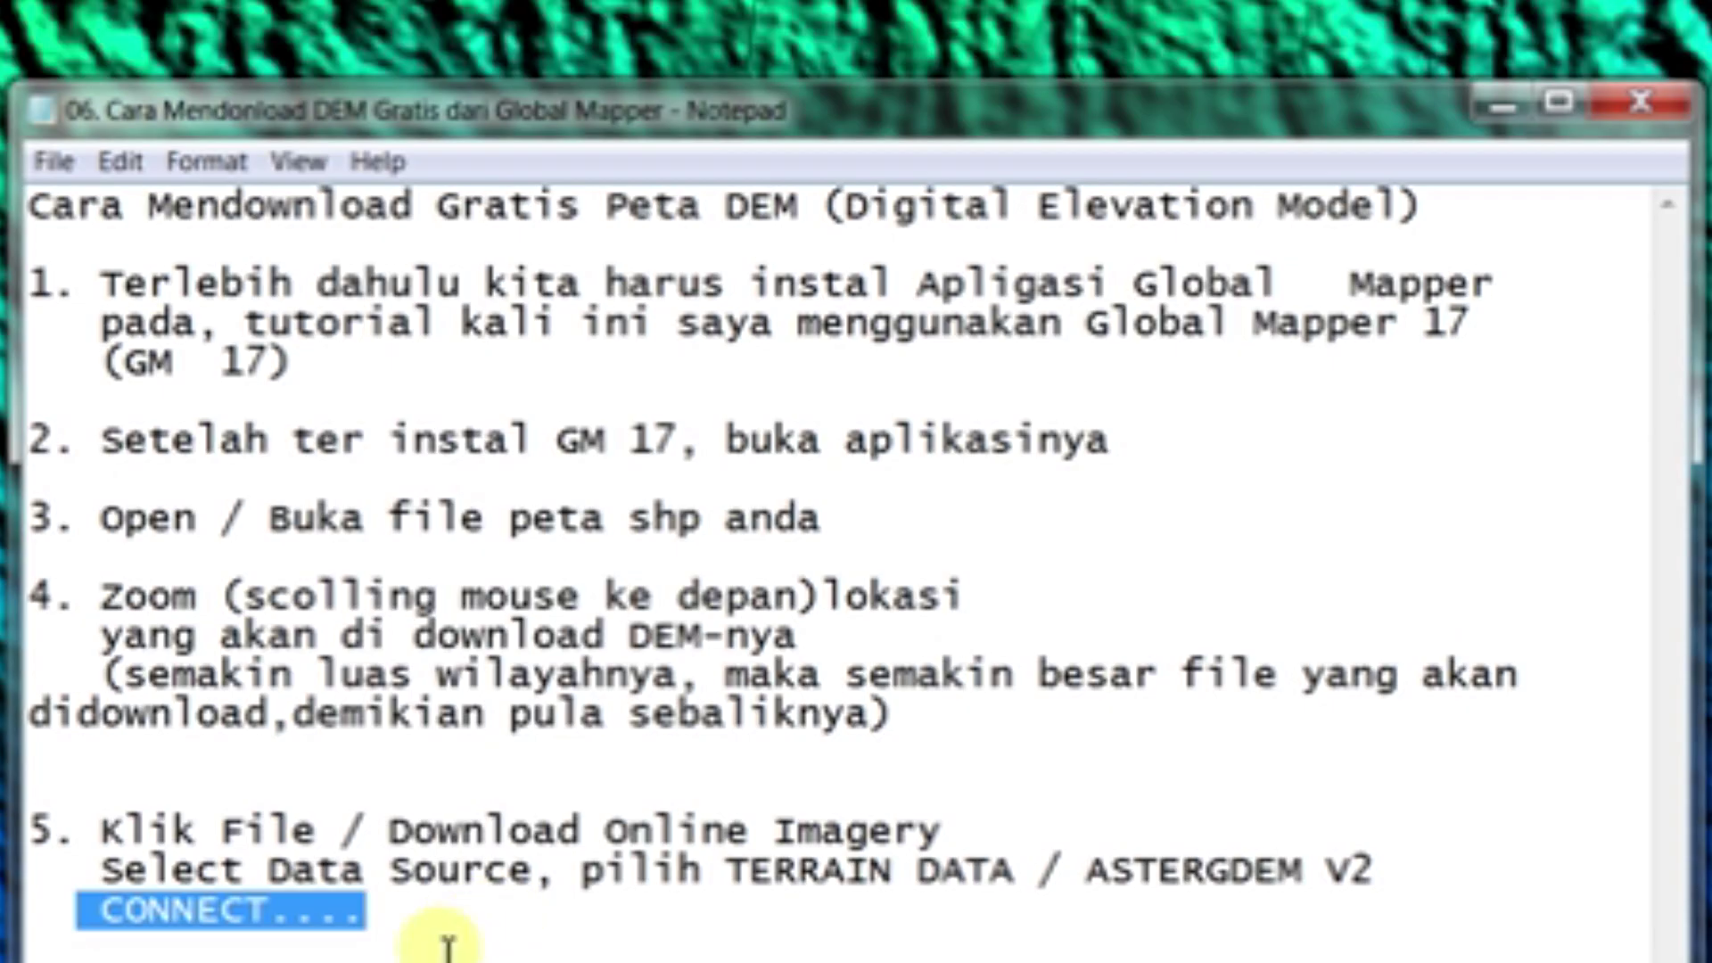
click(488, 737)
click(422, 932)
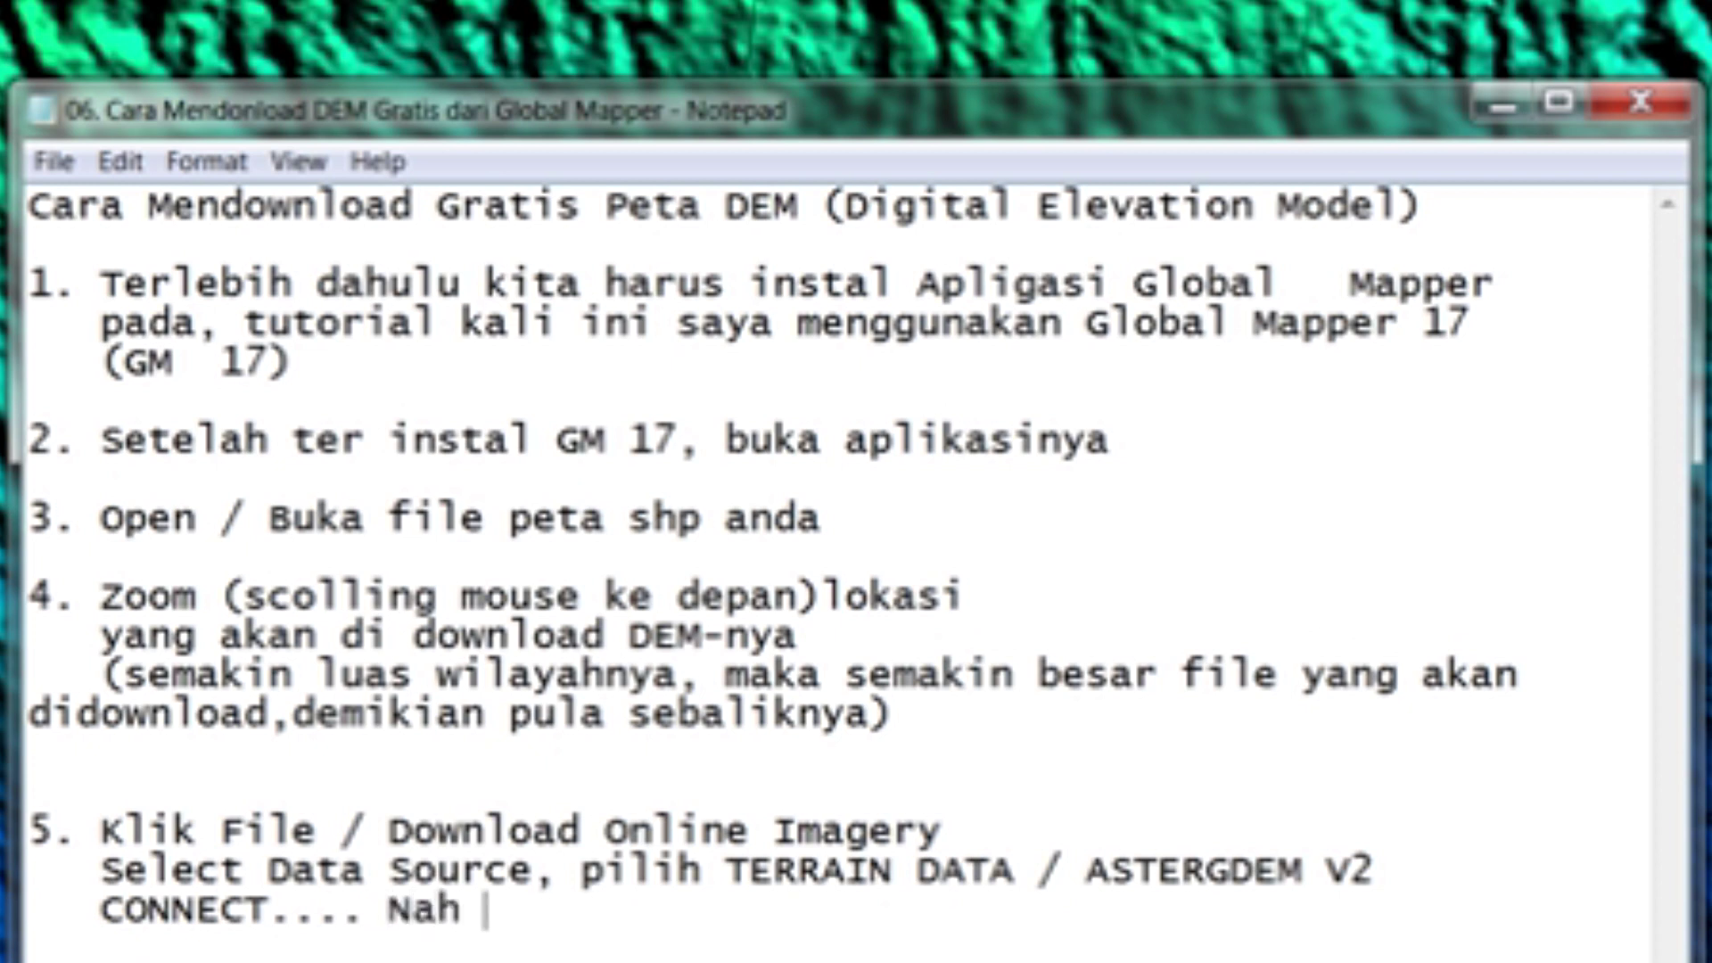
text(Nah DEM nya sudah )
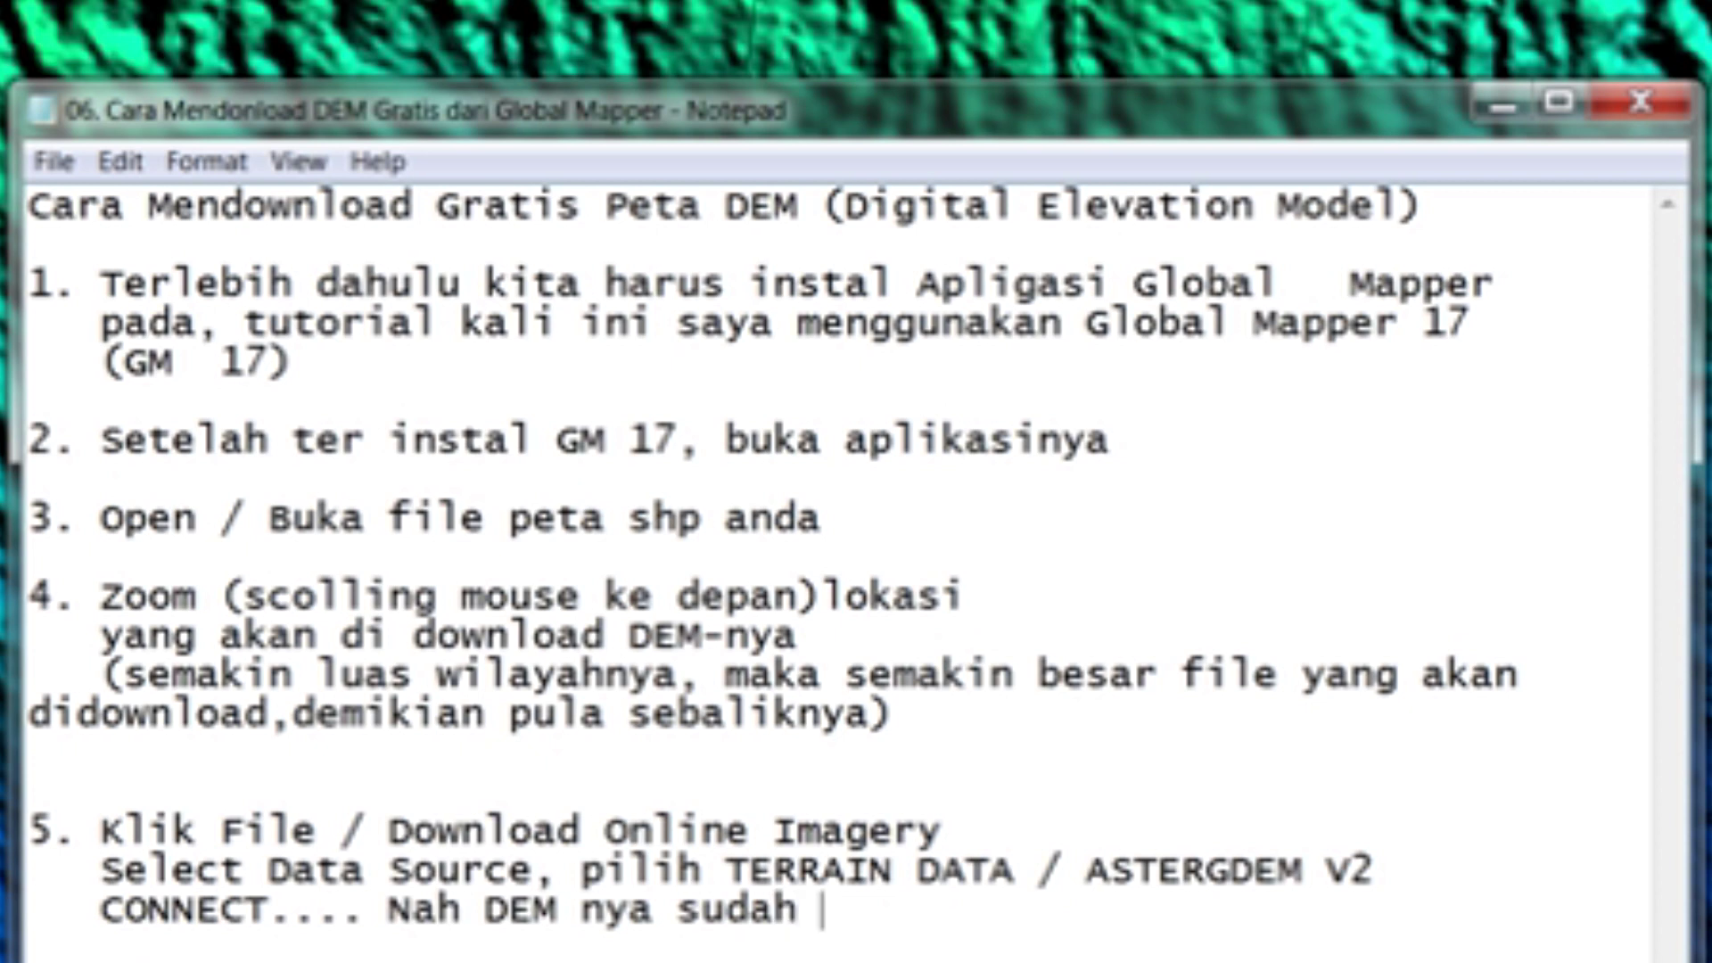
text(kita dap)
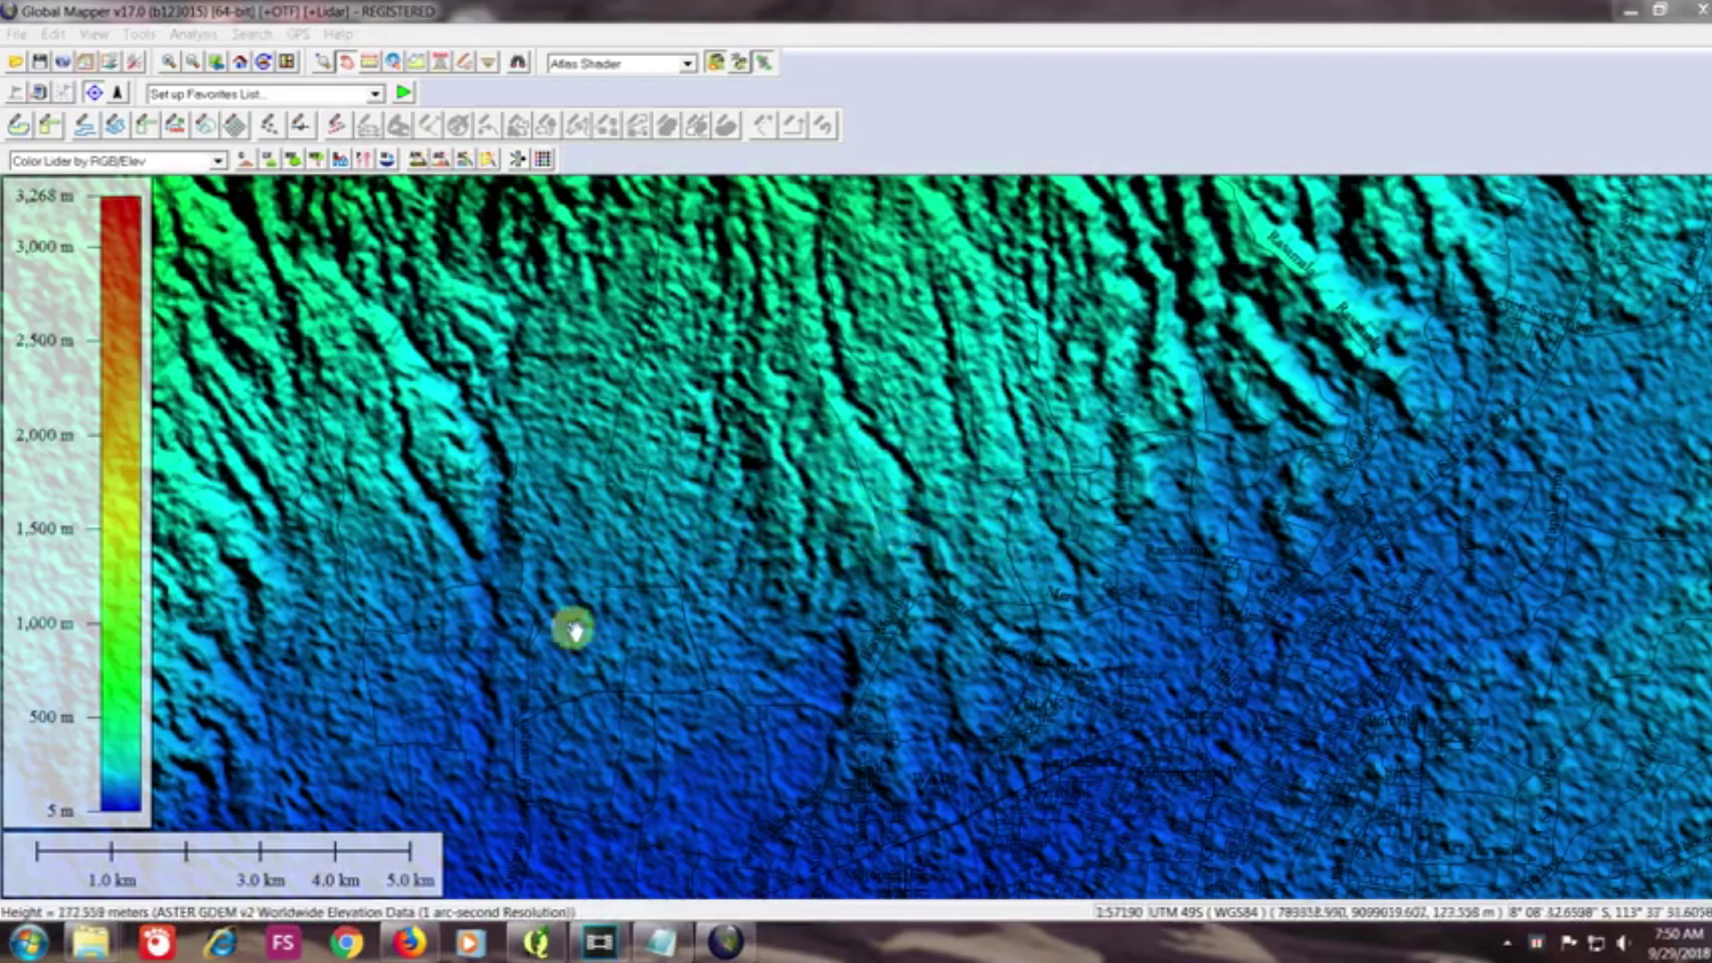
- Highlight instruction 6 about exporting the ASTER layer in the Notepad notes, and open the Overlay Control Center in Global Mapper
click(662, 942)
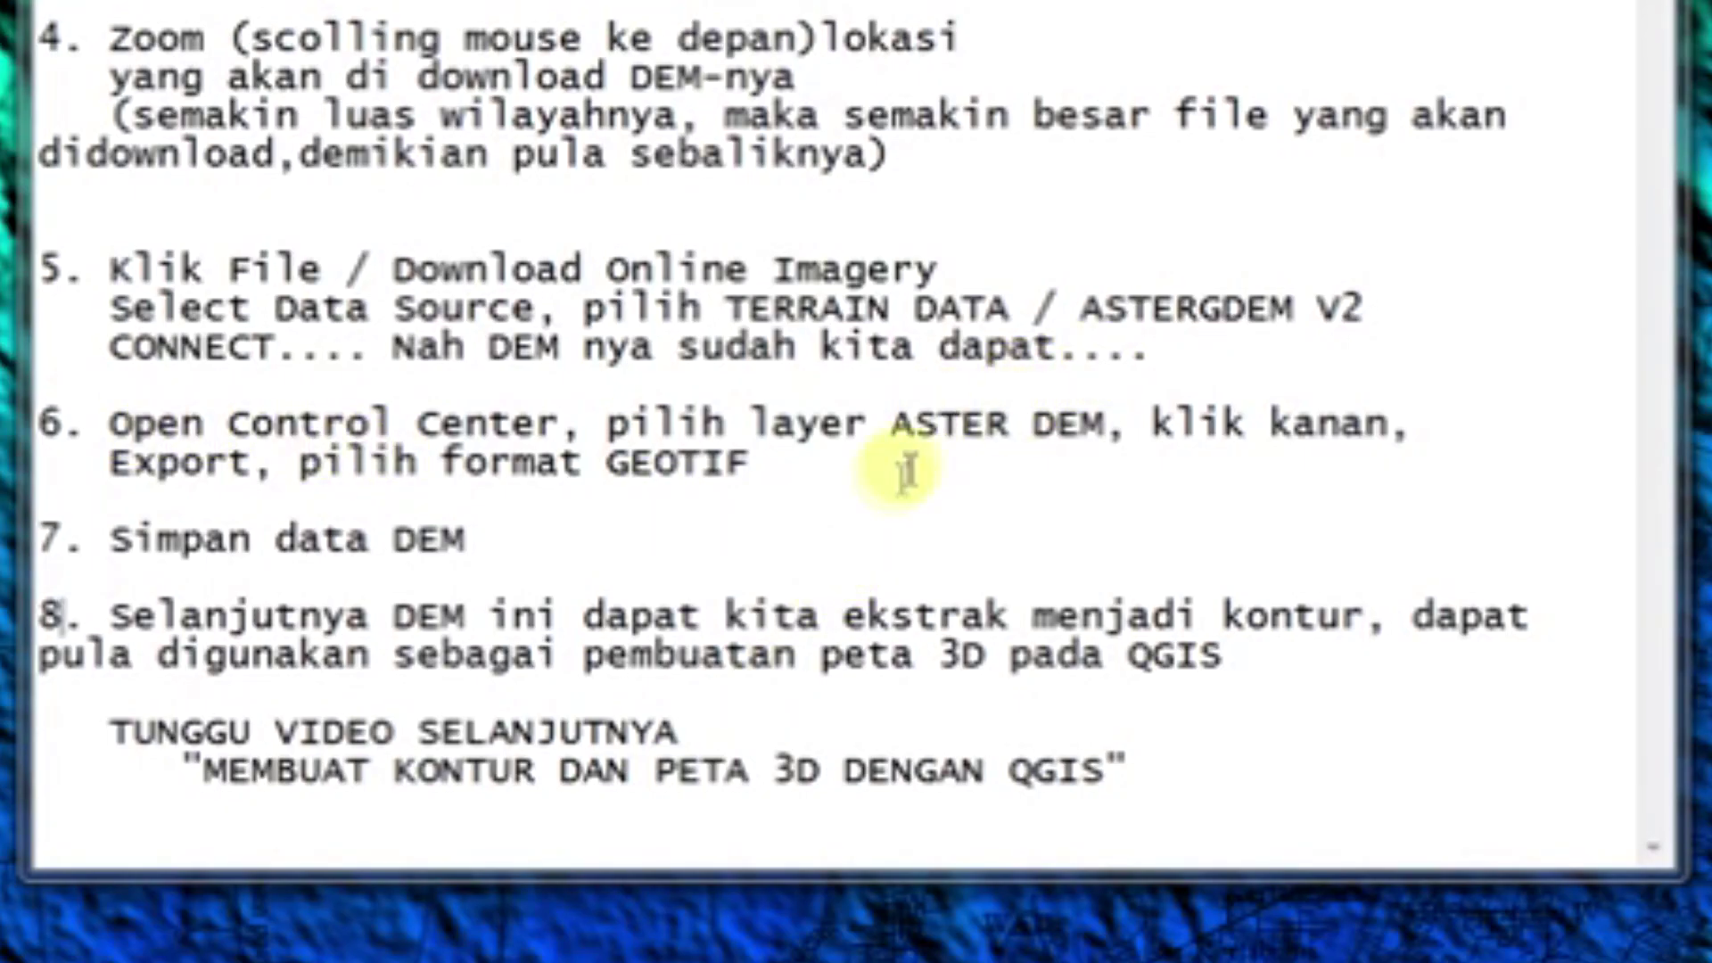
drag(753, 464, 36, 425)
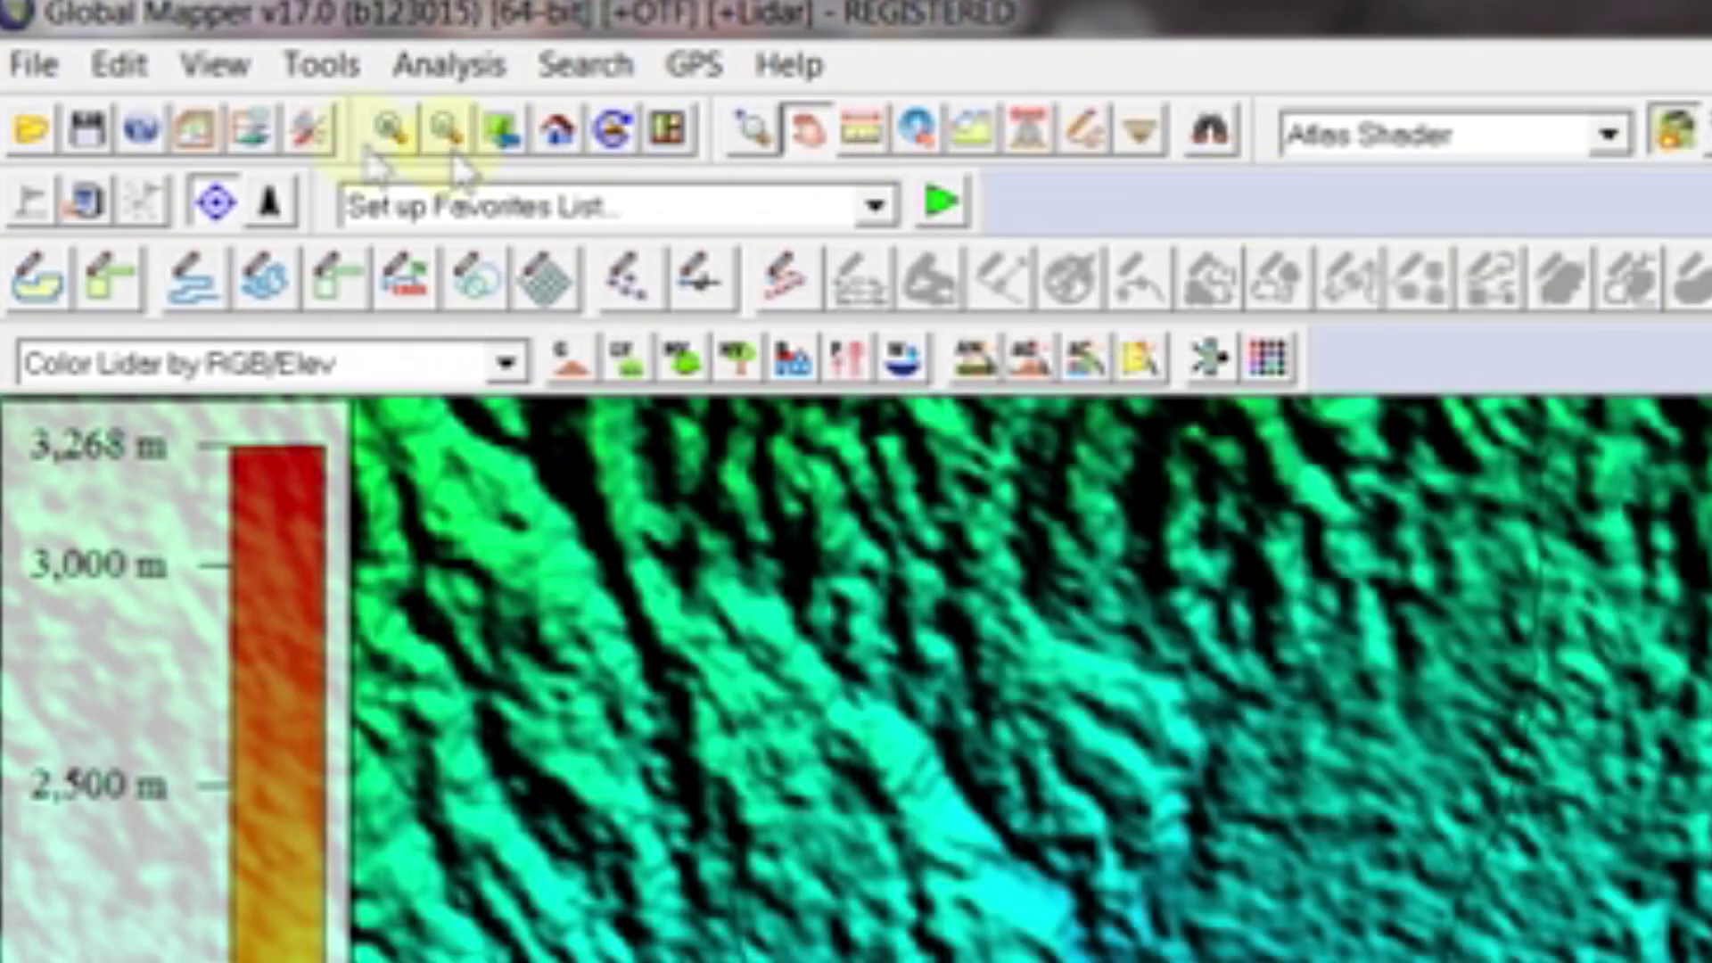
click(259, 148)
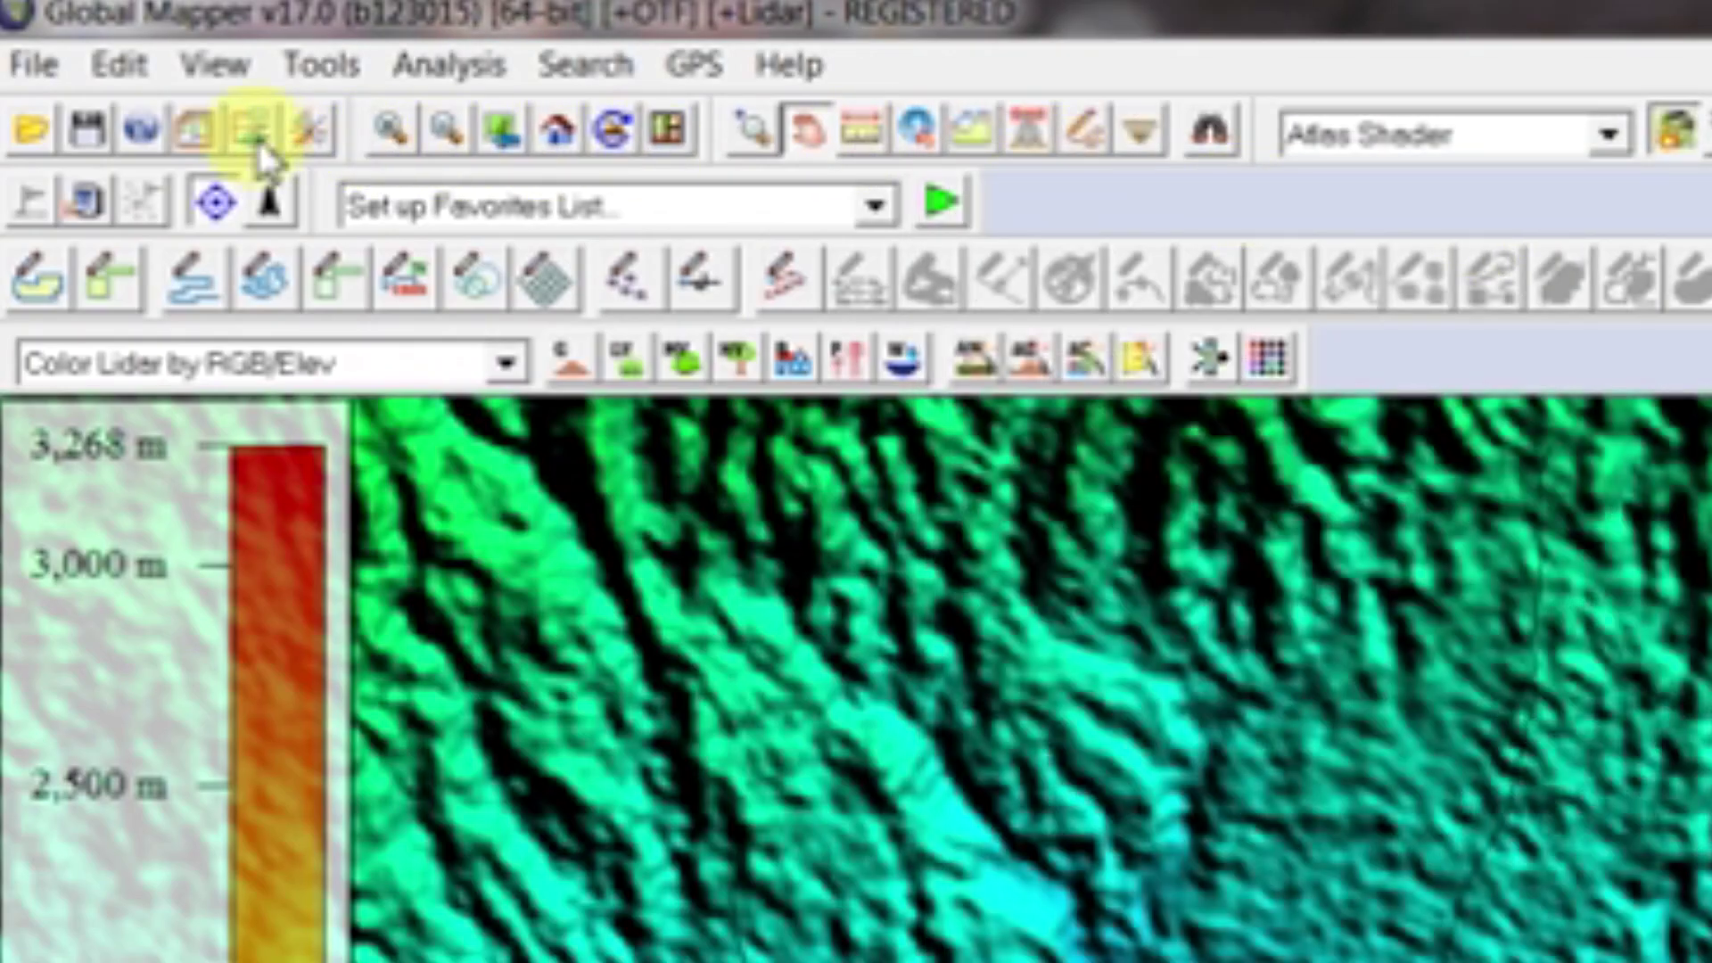
click(255, 148)
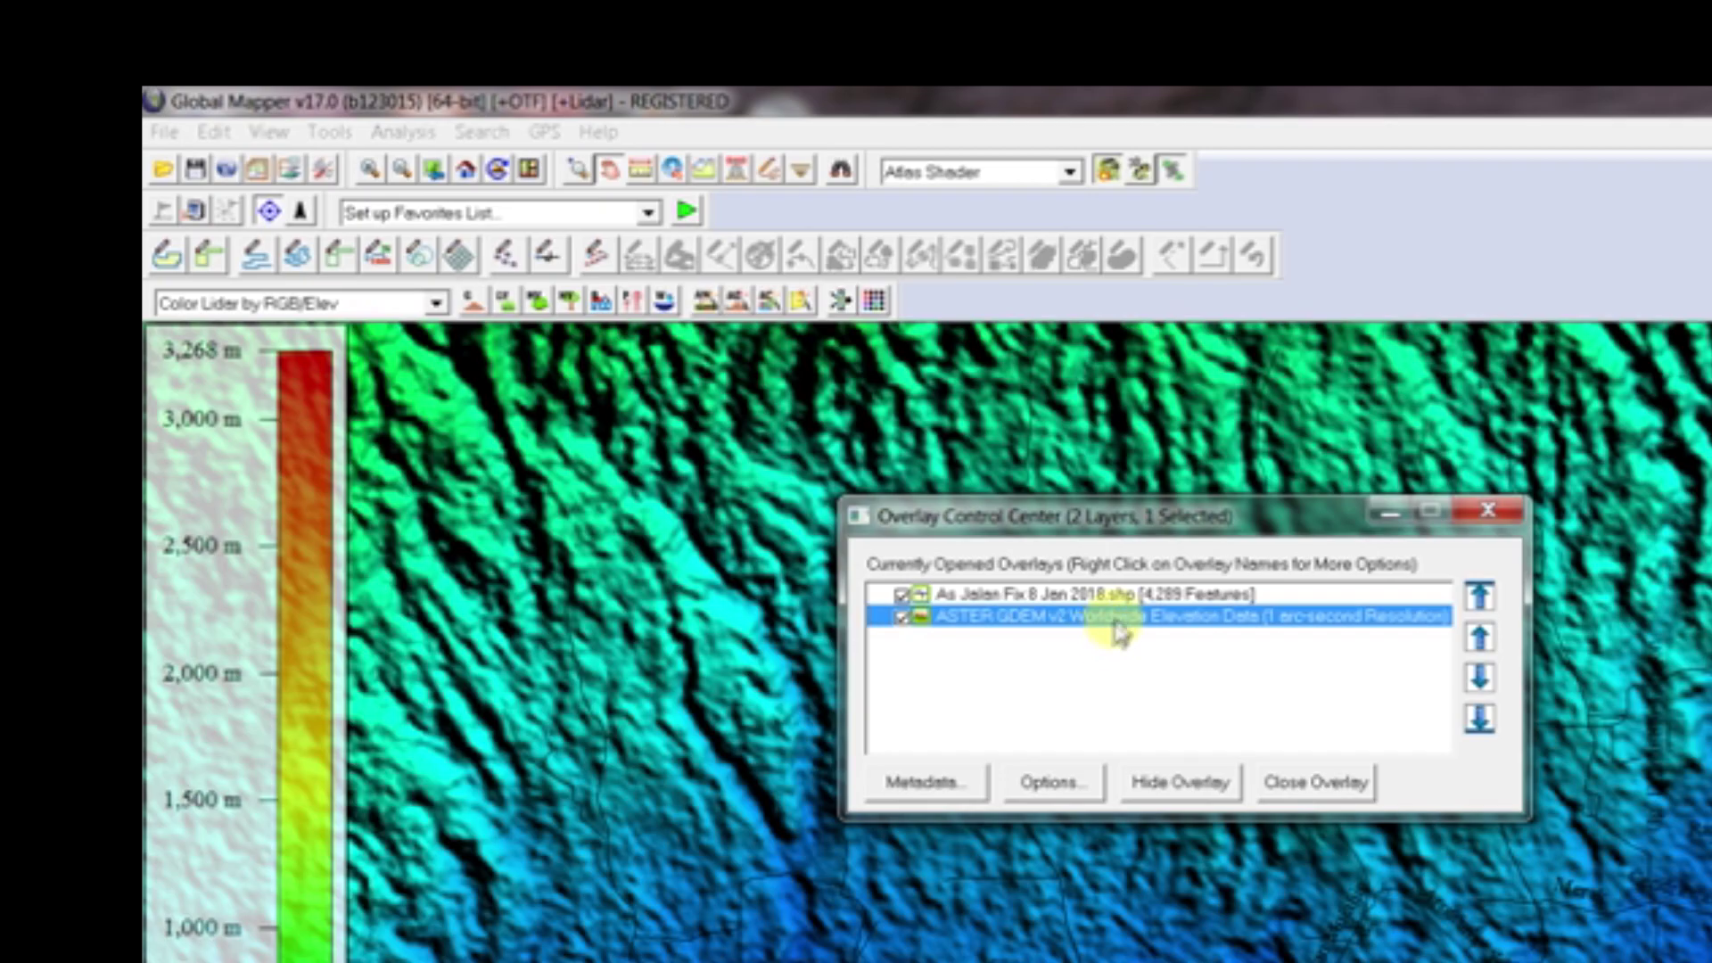
- Start exporting the ASTER GDEM v2 Worldwide Elevation Data layer to a new file in GeoTIFF format, accepting the projection tip
right_click(1120, 627)
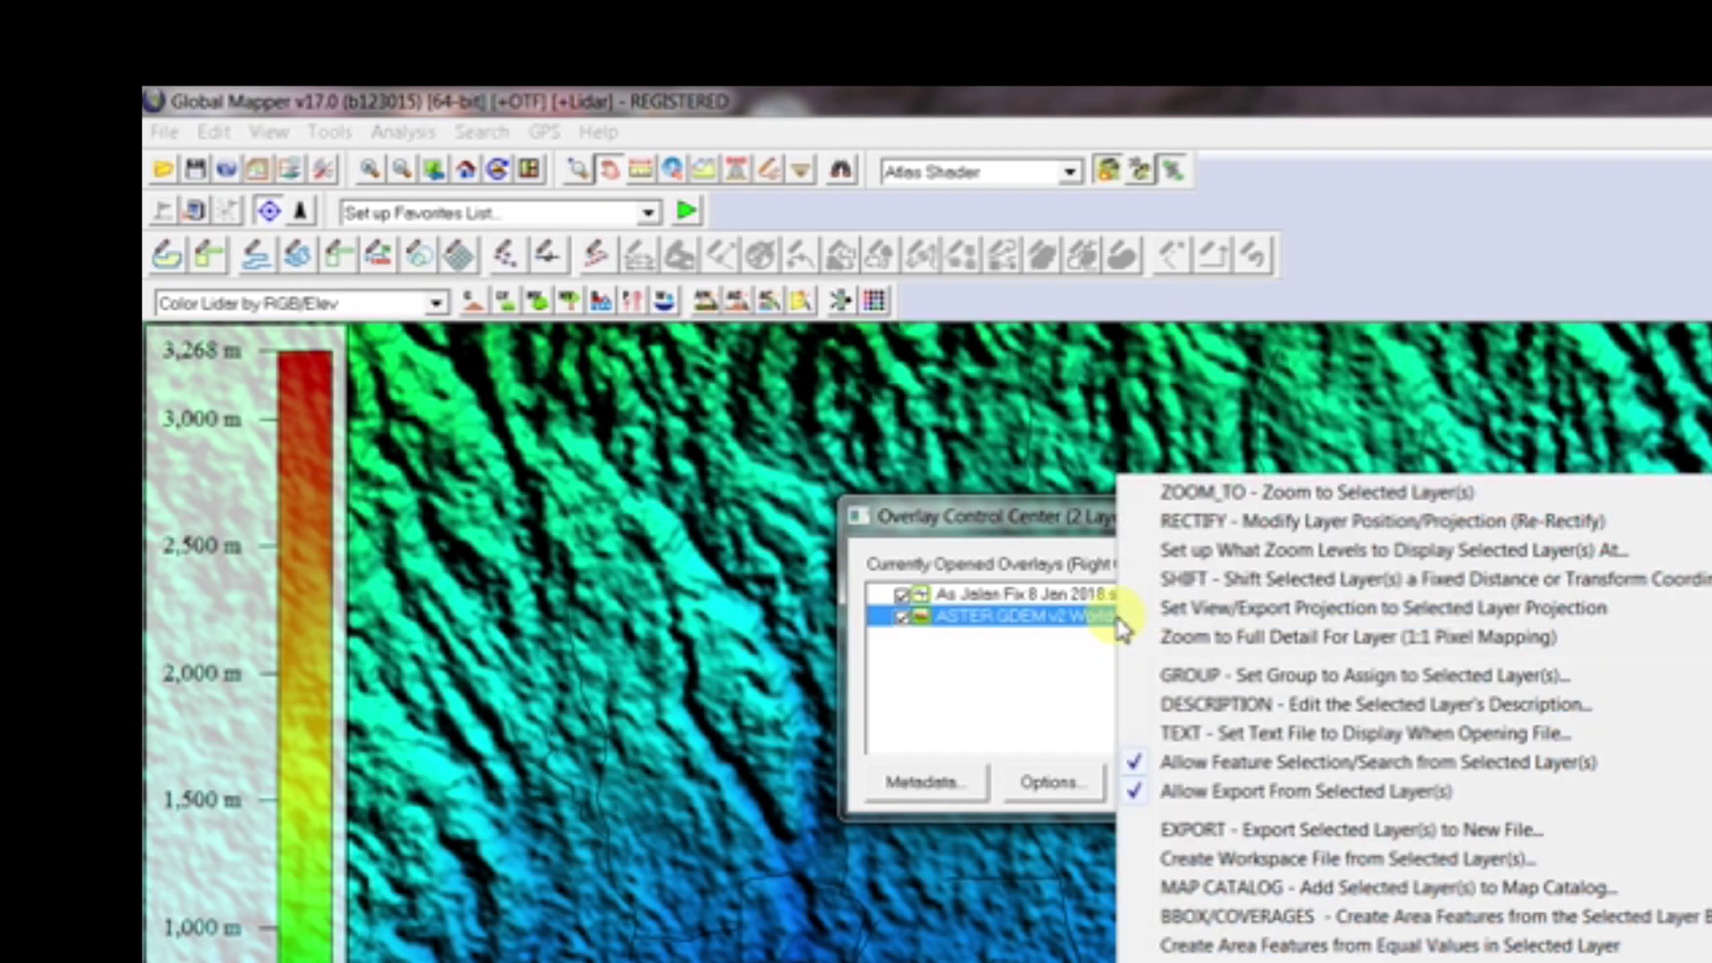
click(1342, 831)
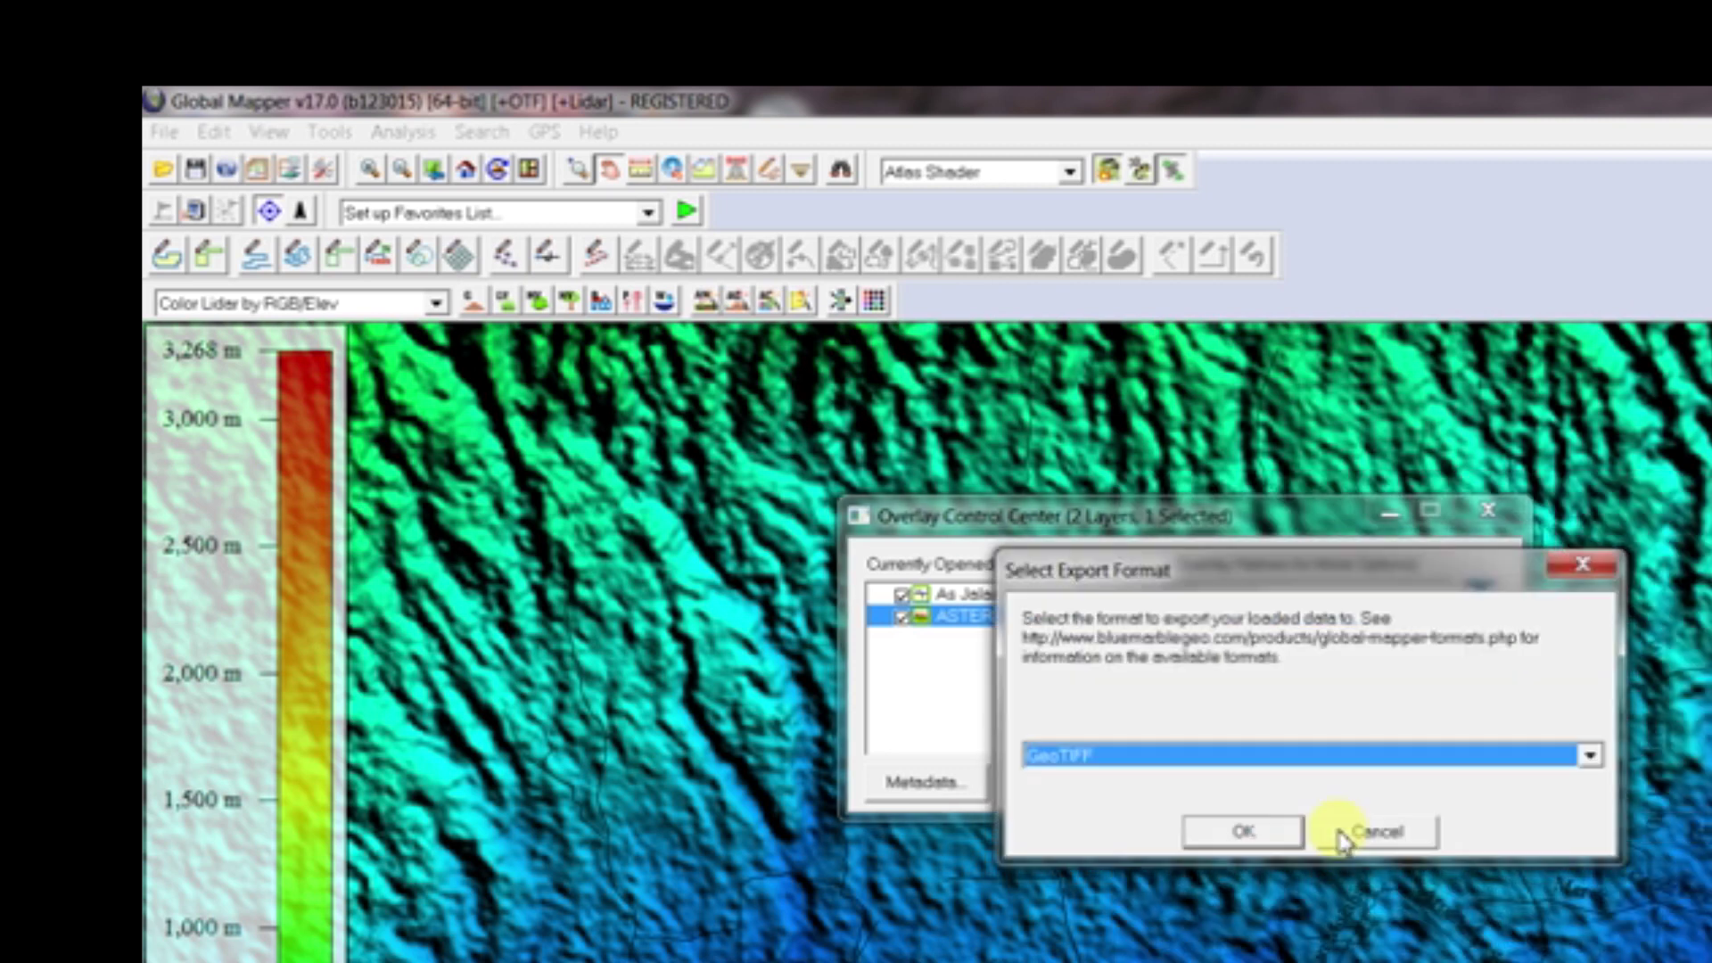
click(1588, 760)
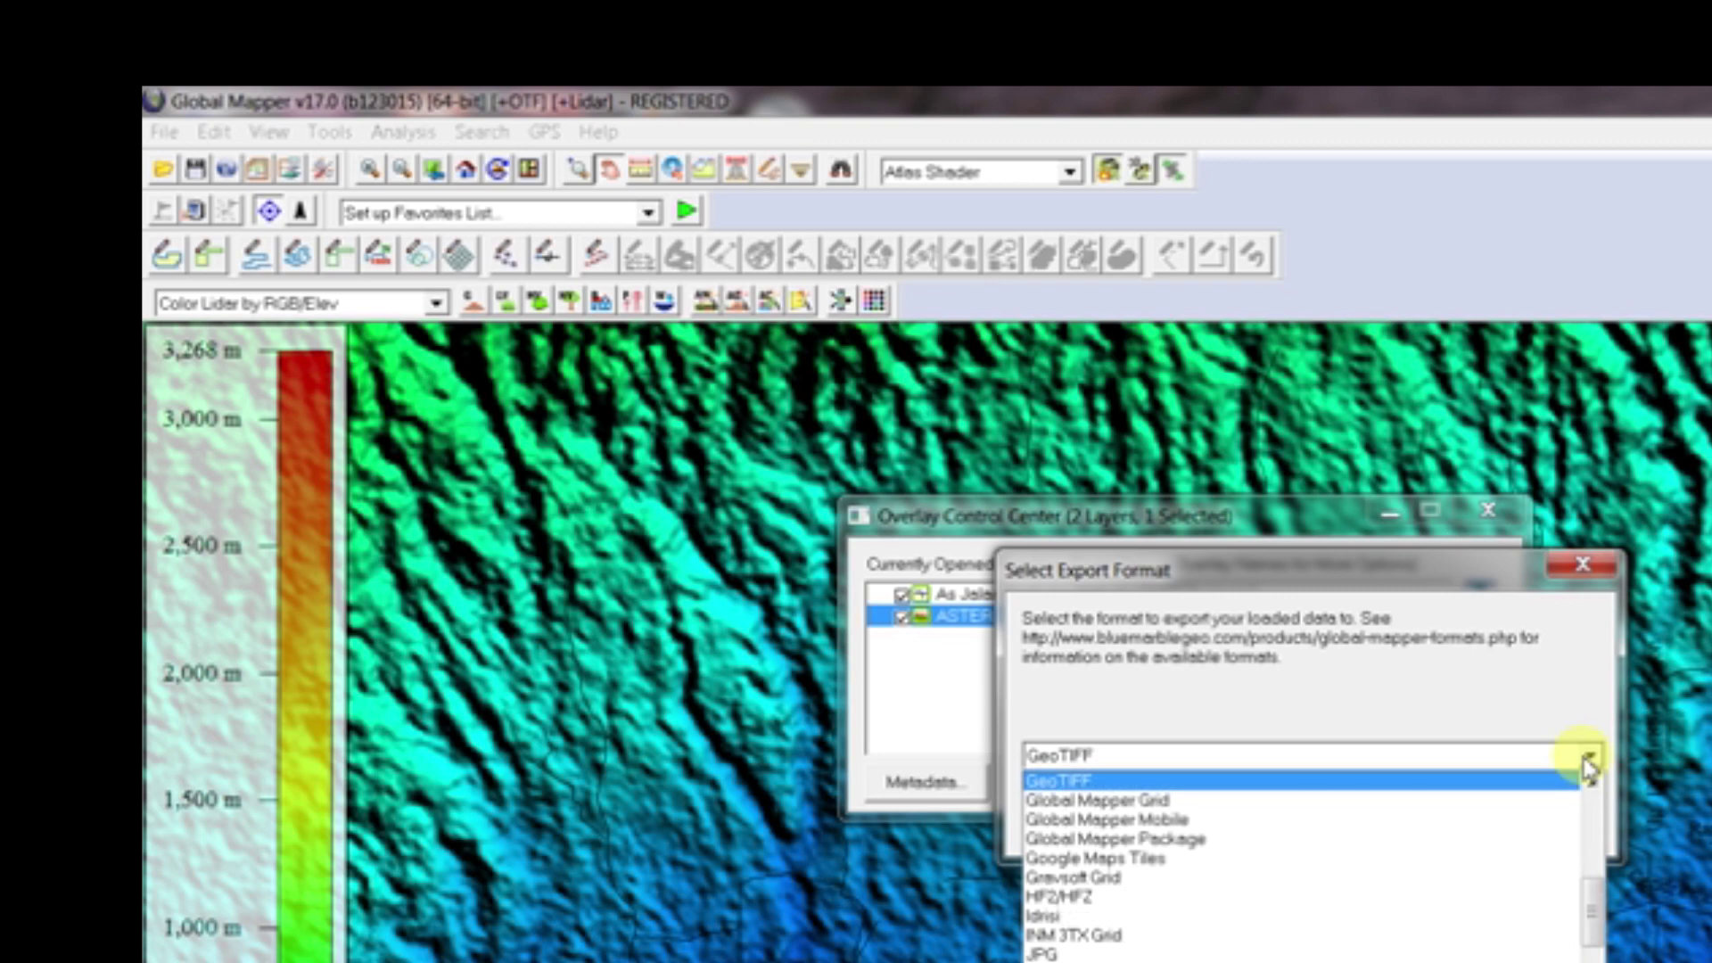
click(1081, 782)
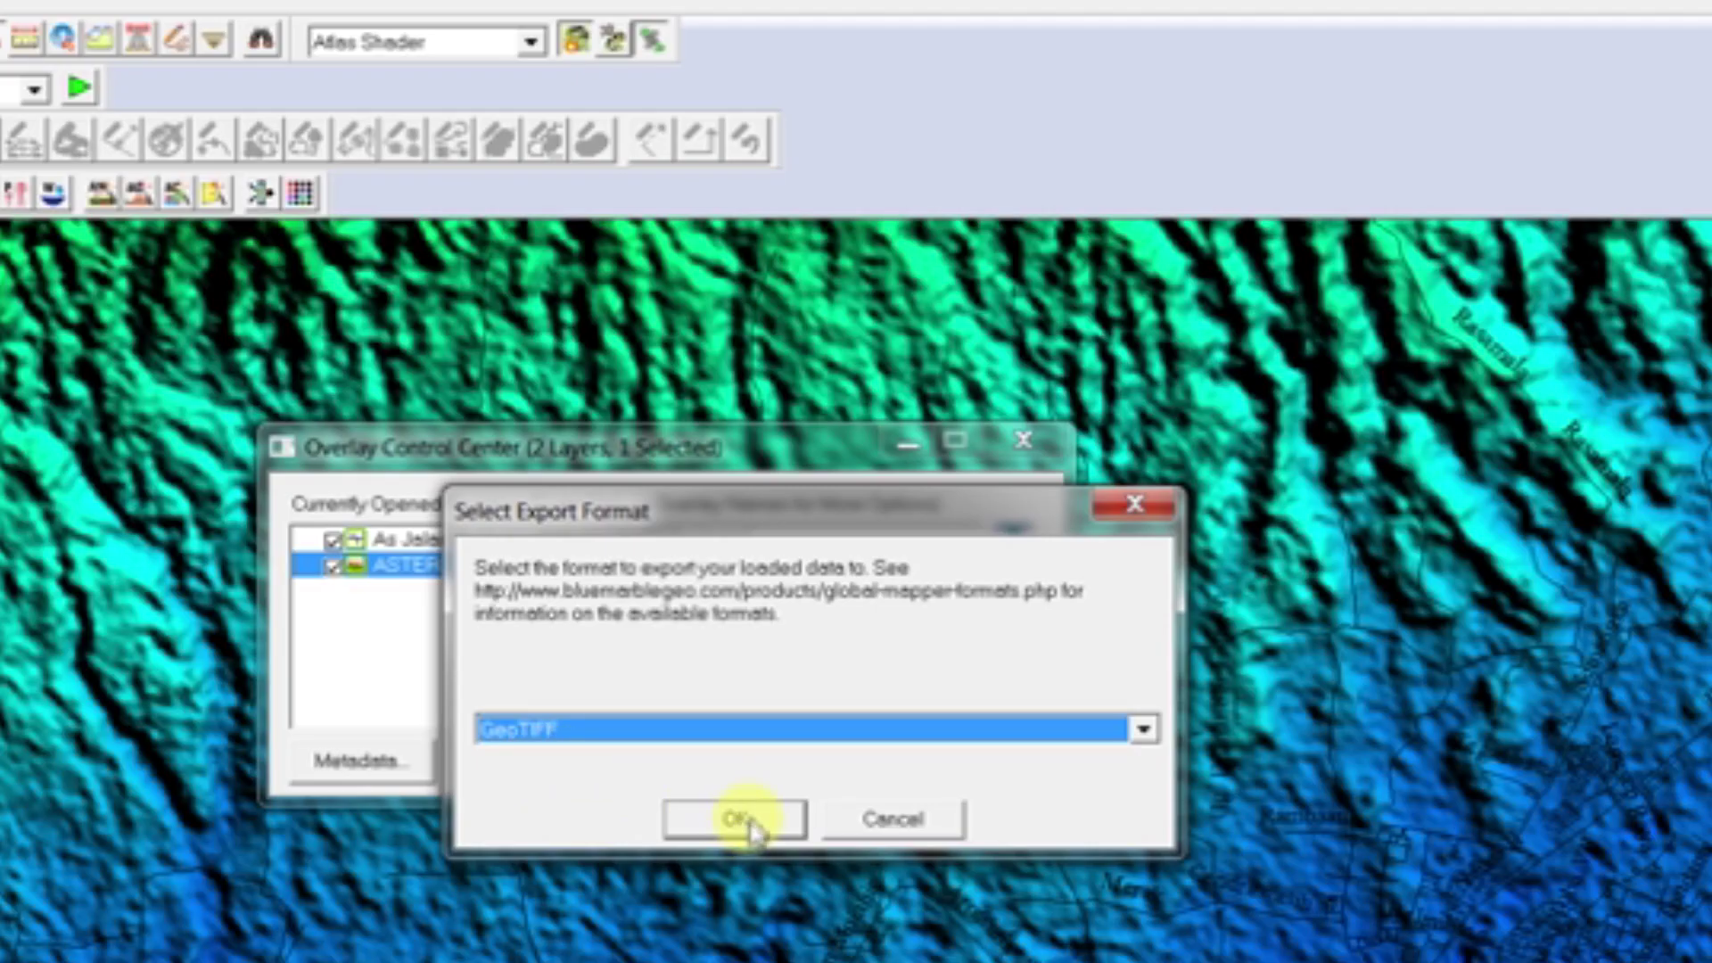
click(1248, 831)
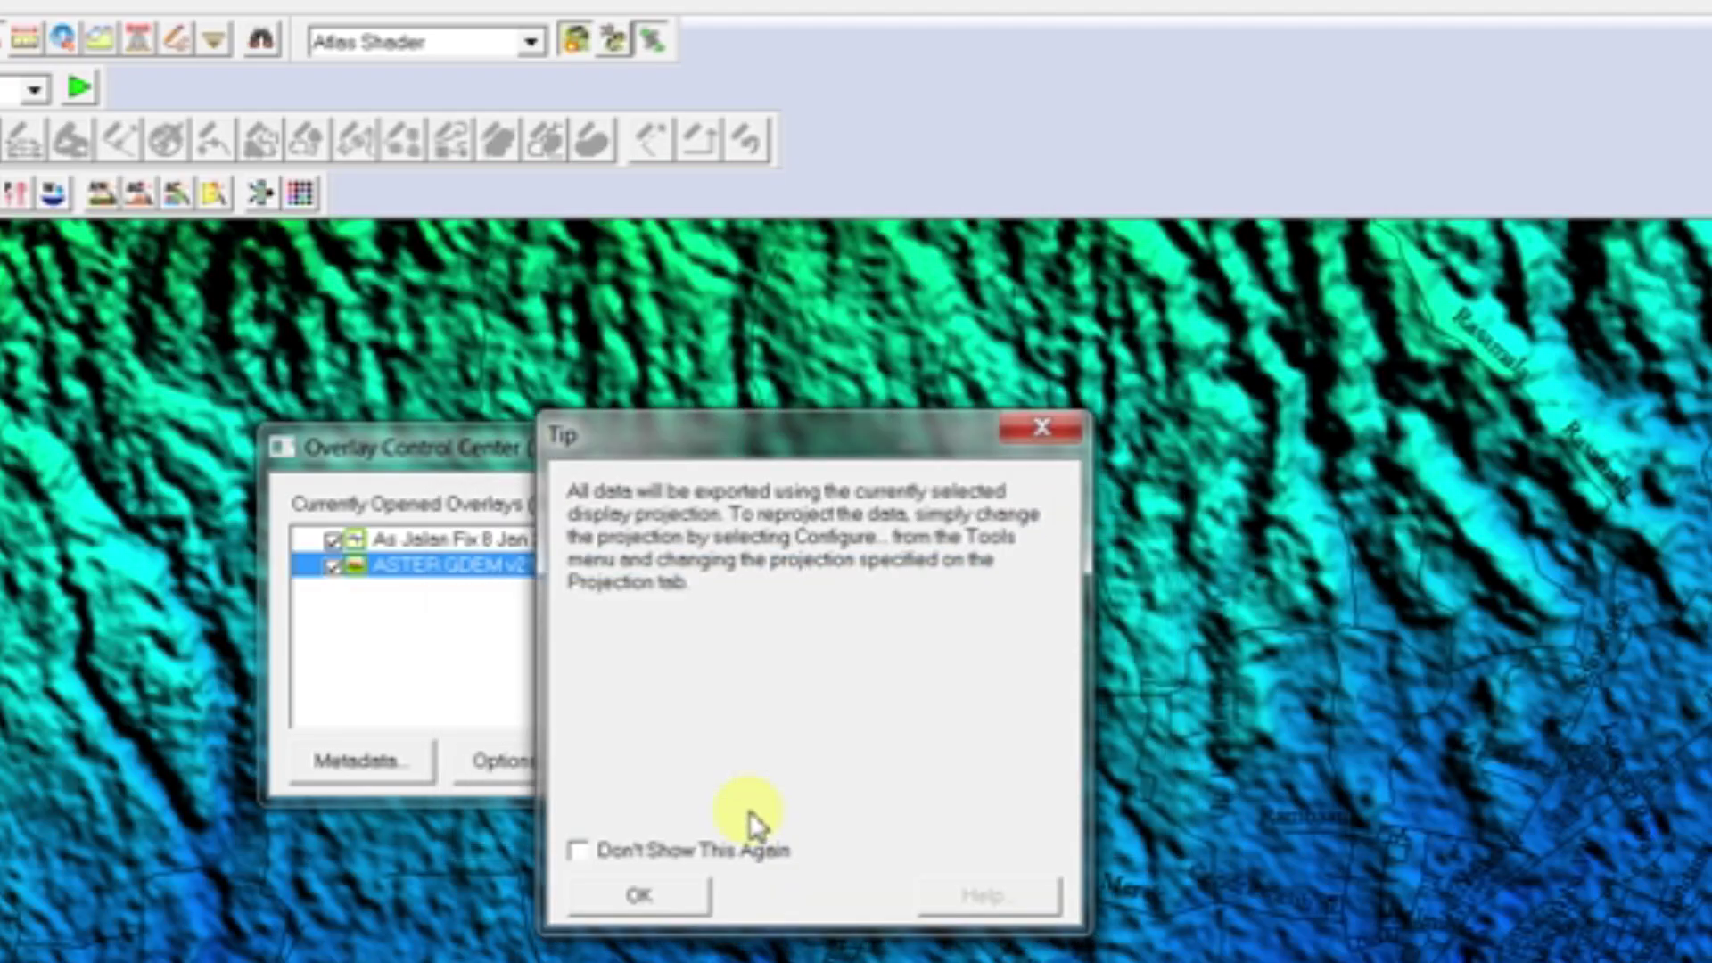
click(670, 899)
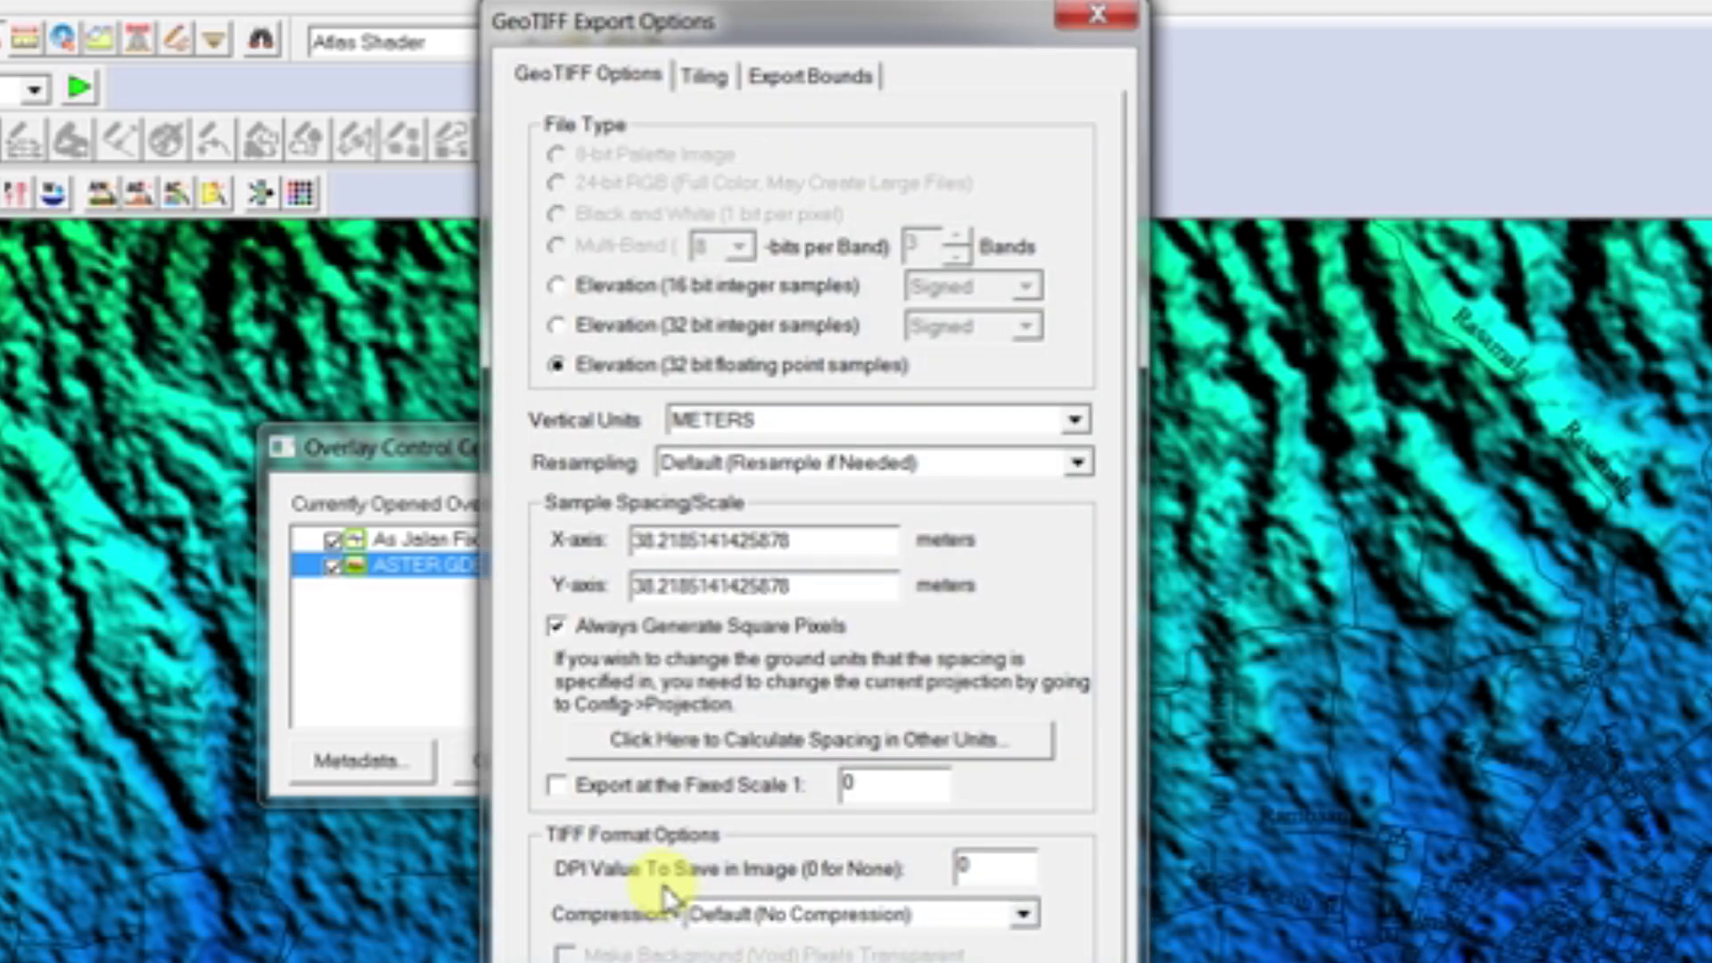
- Review the tiling and export bounds settings, and accept the GeoTIFF export options with 32 bit floating point elevation samples
click(703, 74)
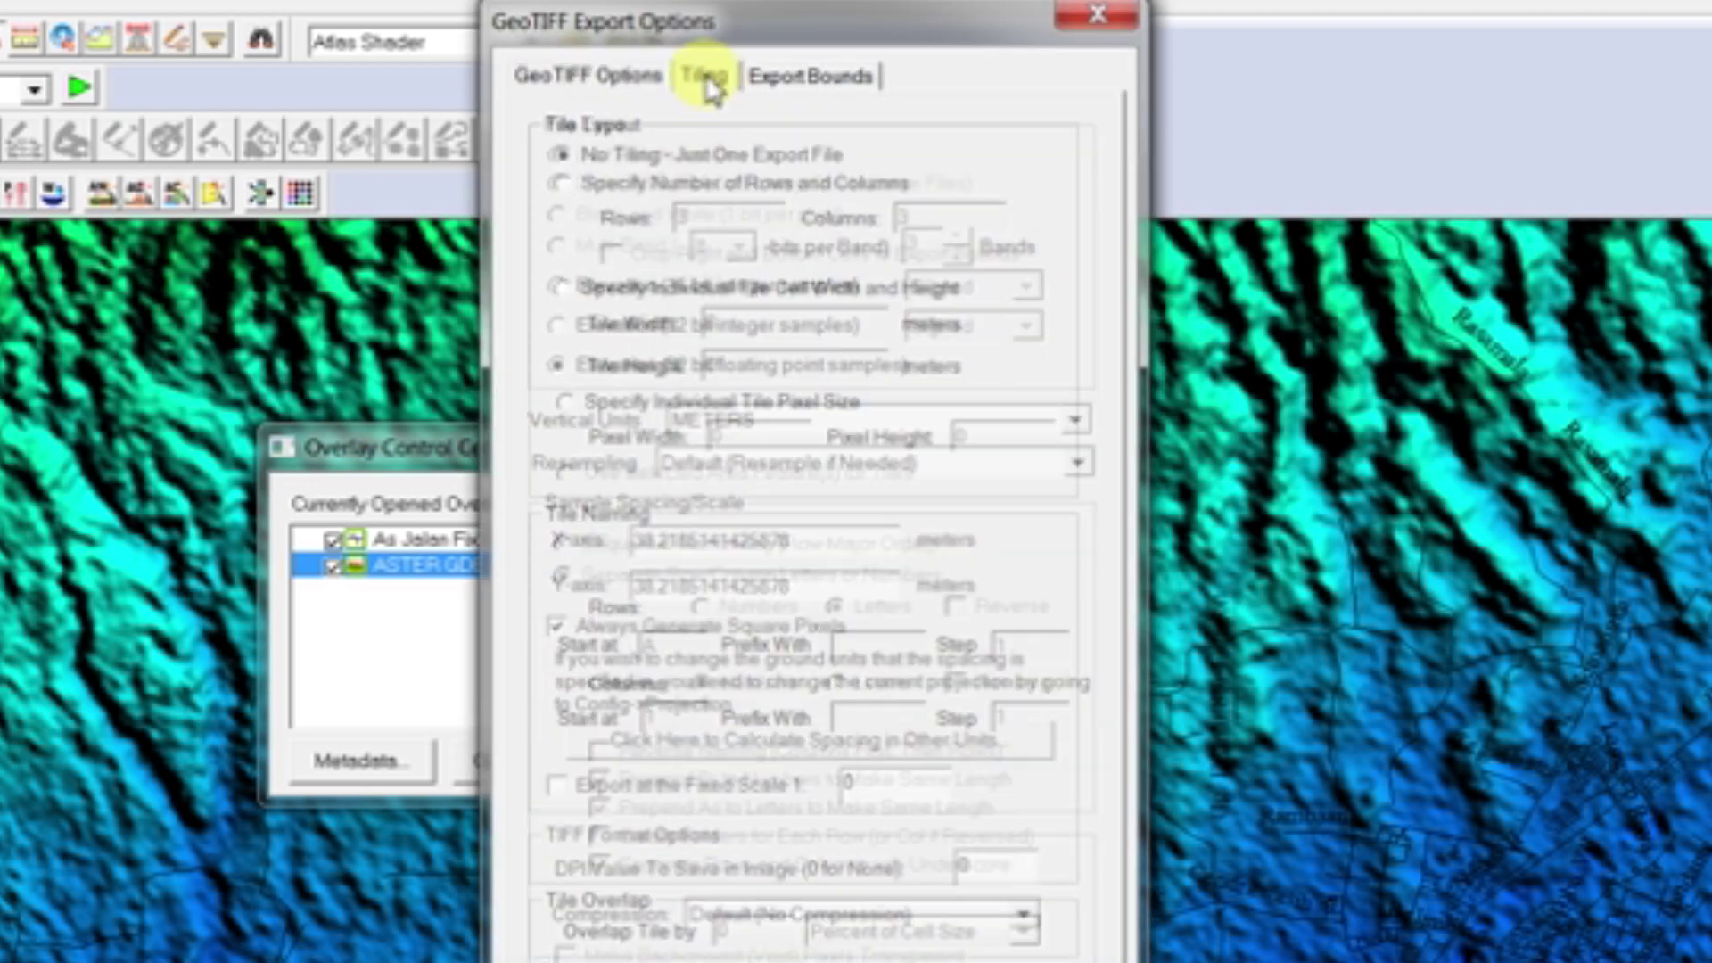
click(829, 75)
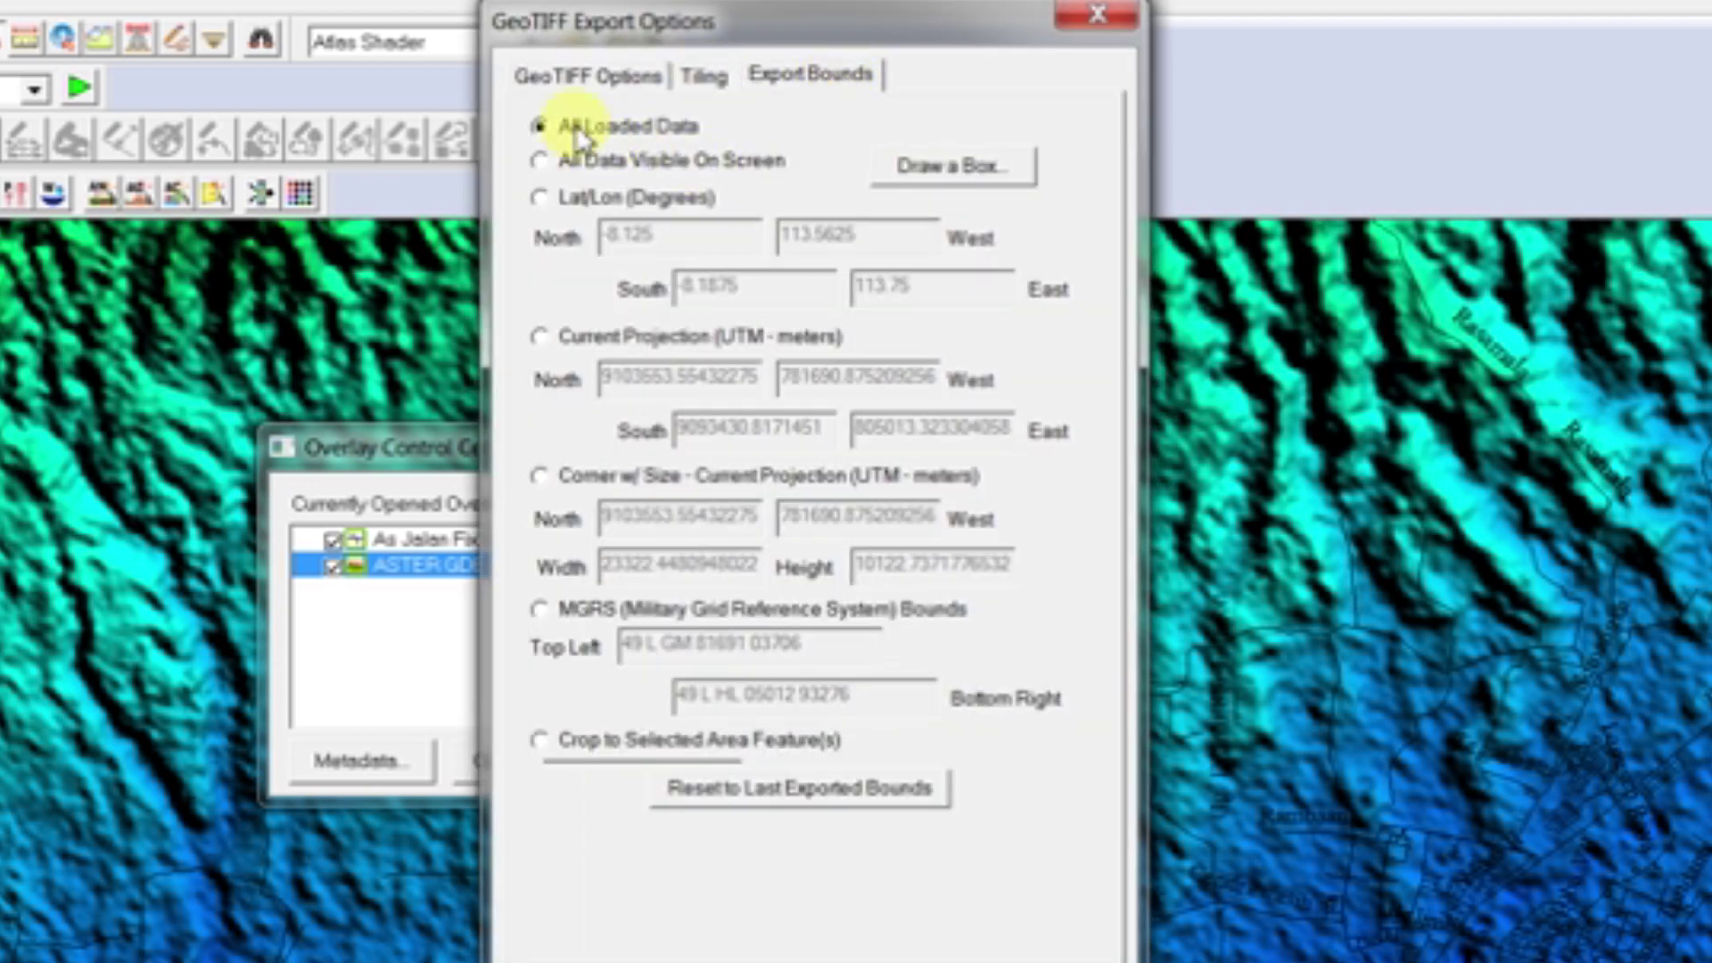
click(553, 75)
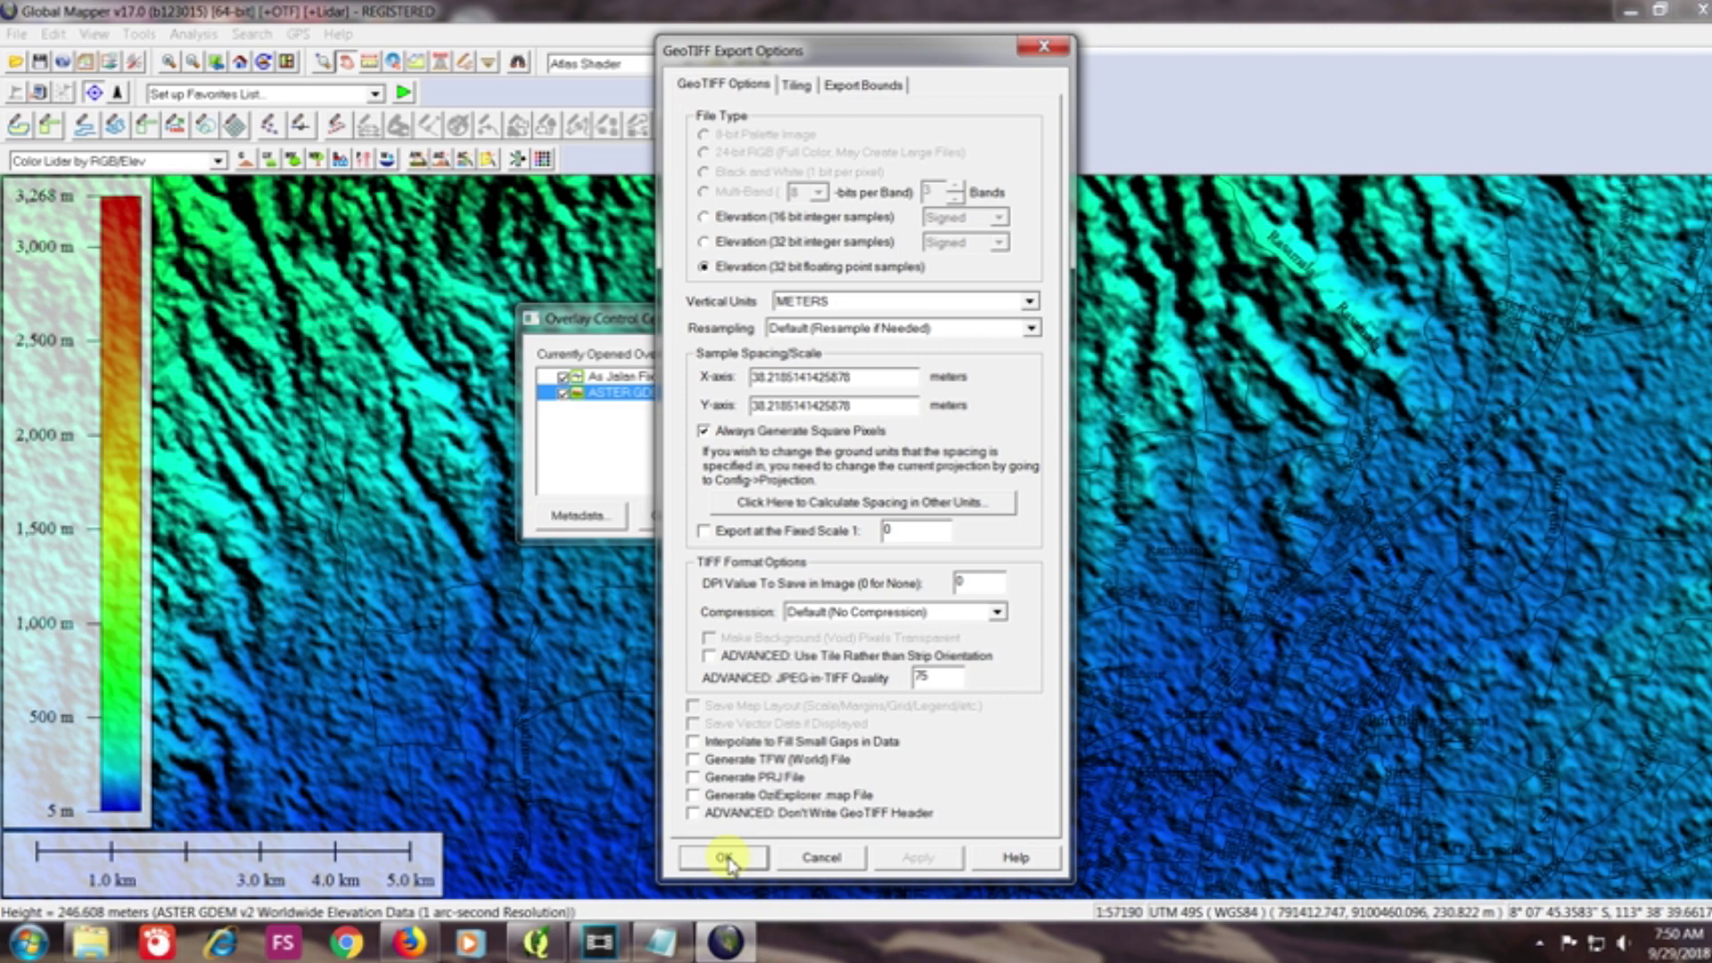
click(725, 857)
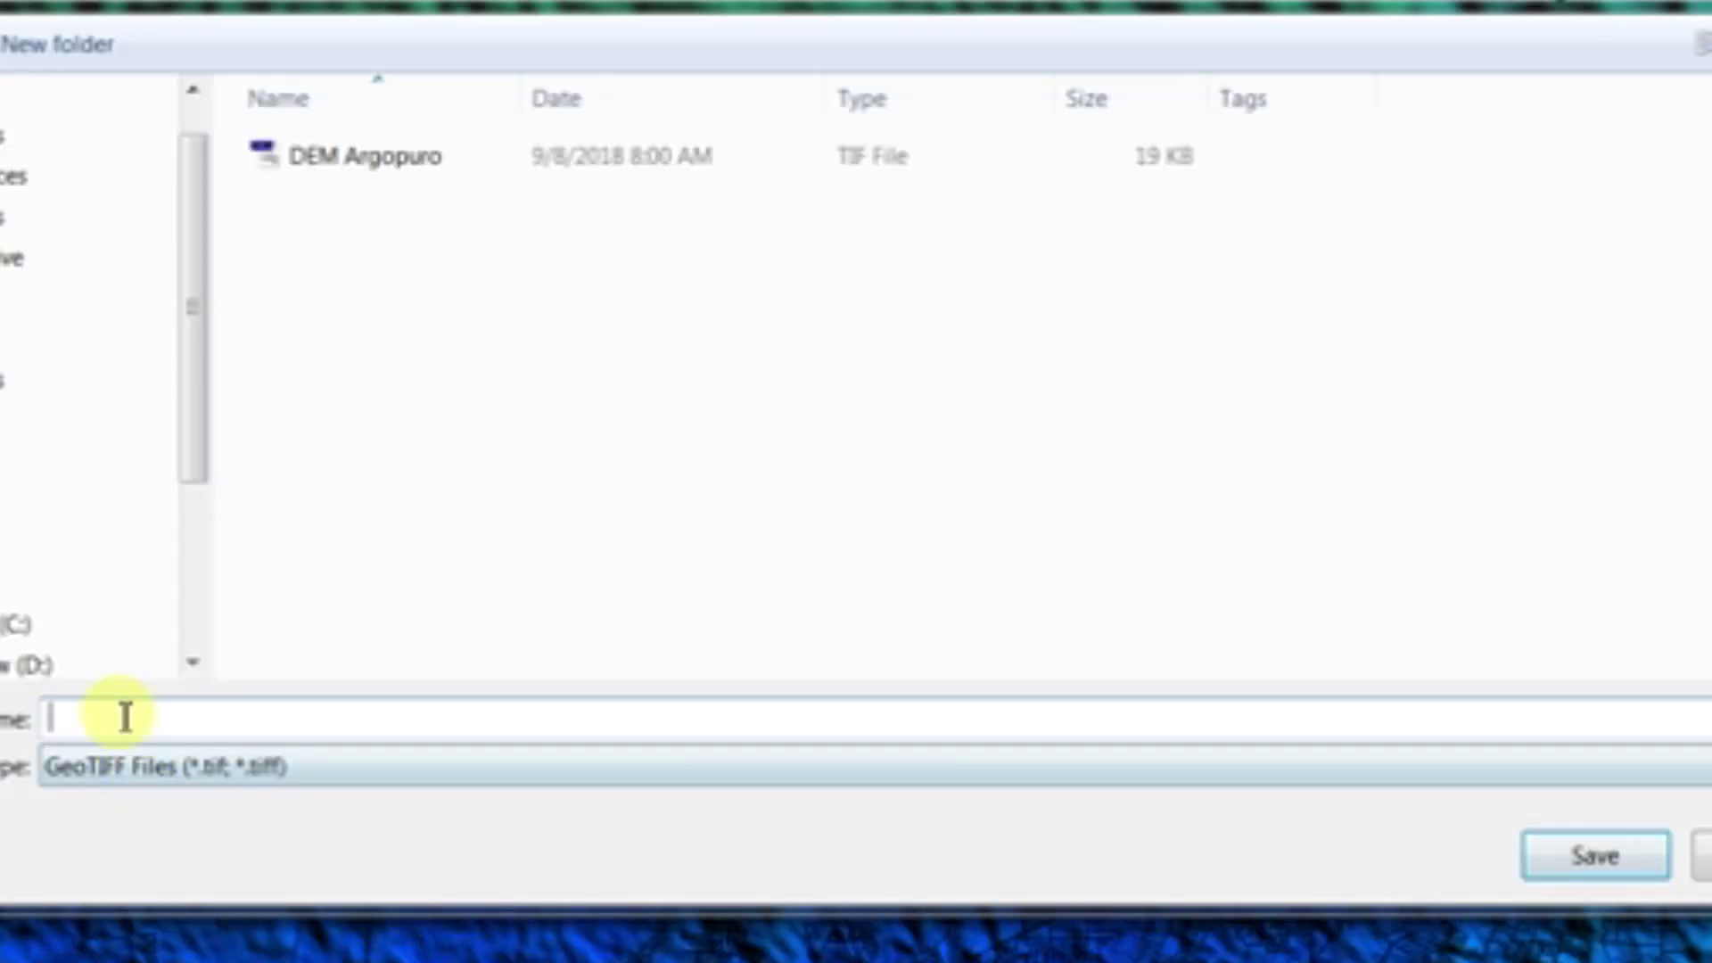
- Save the exported GeoTIFF as "DEM Sukorambi" in the Buat proses tutorial folder
text(DE)
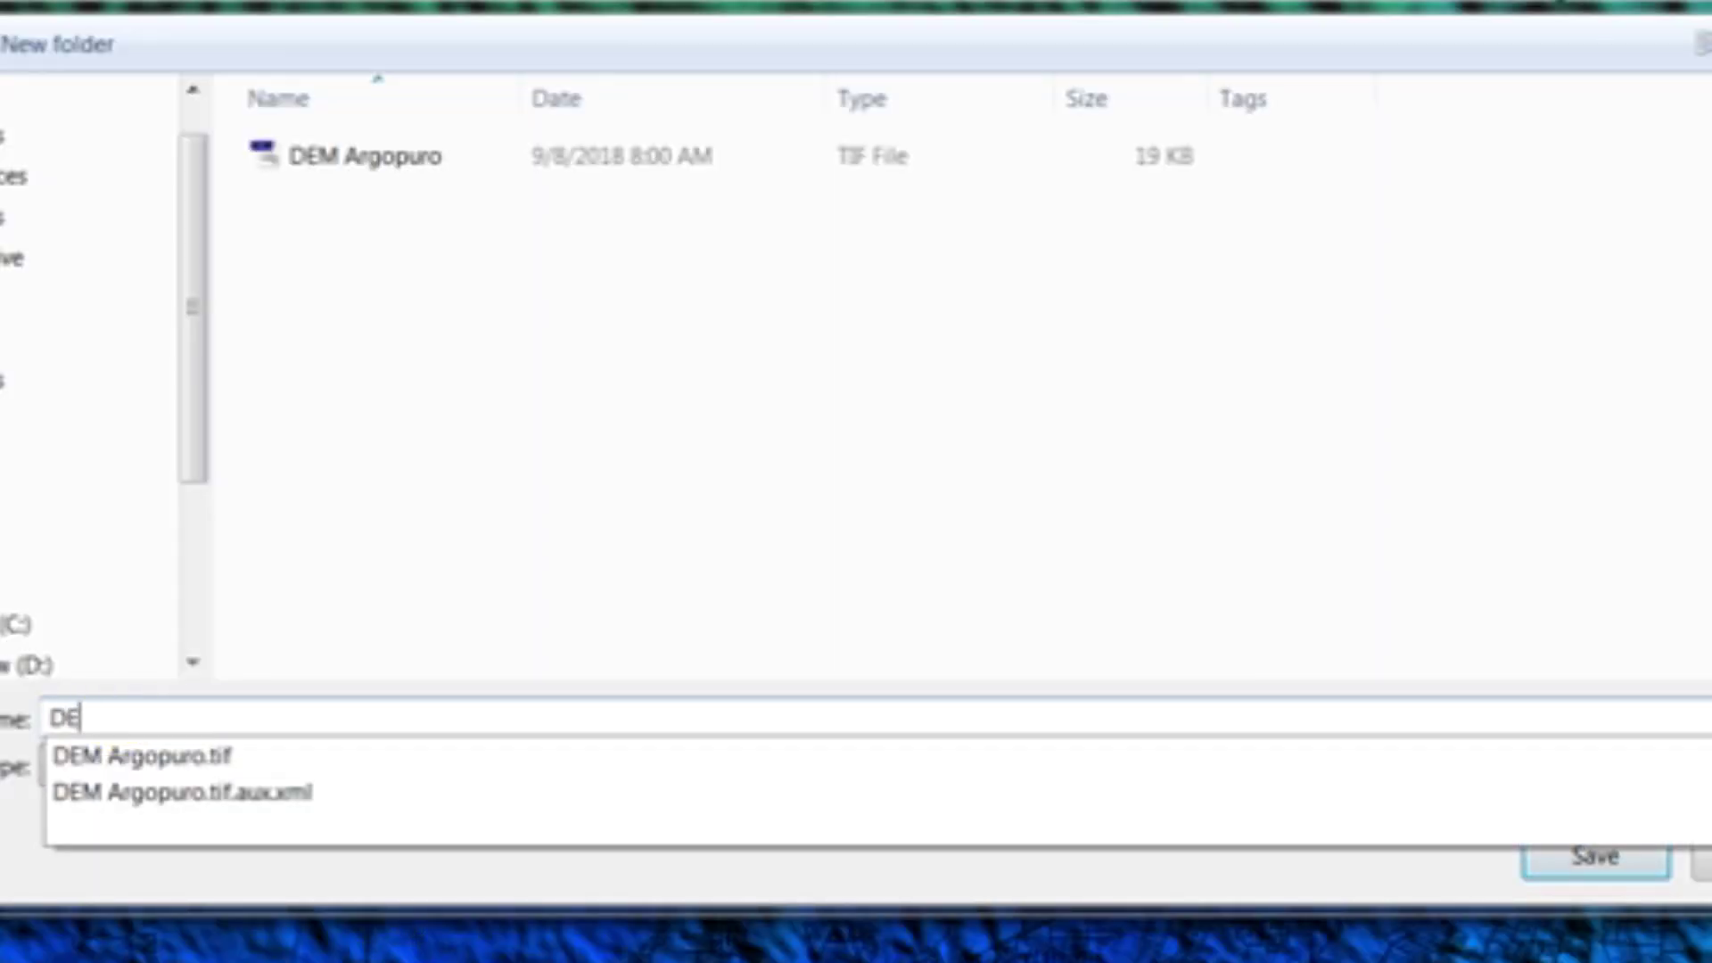
text(M s)
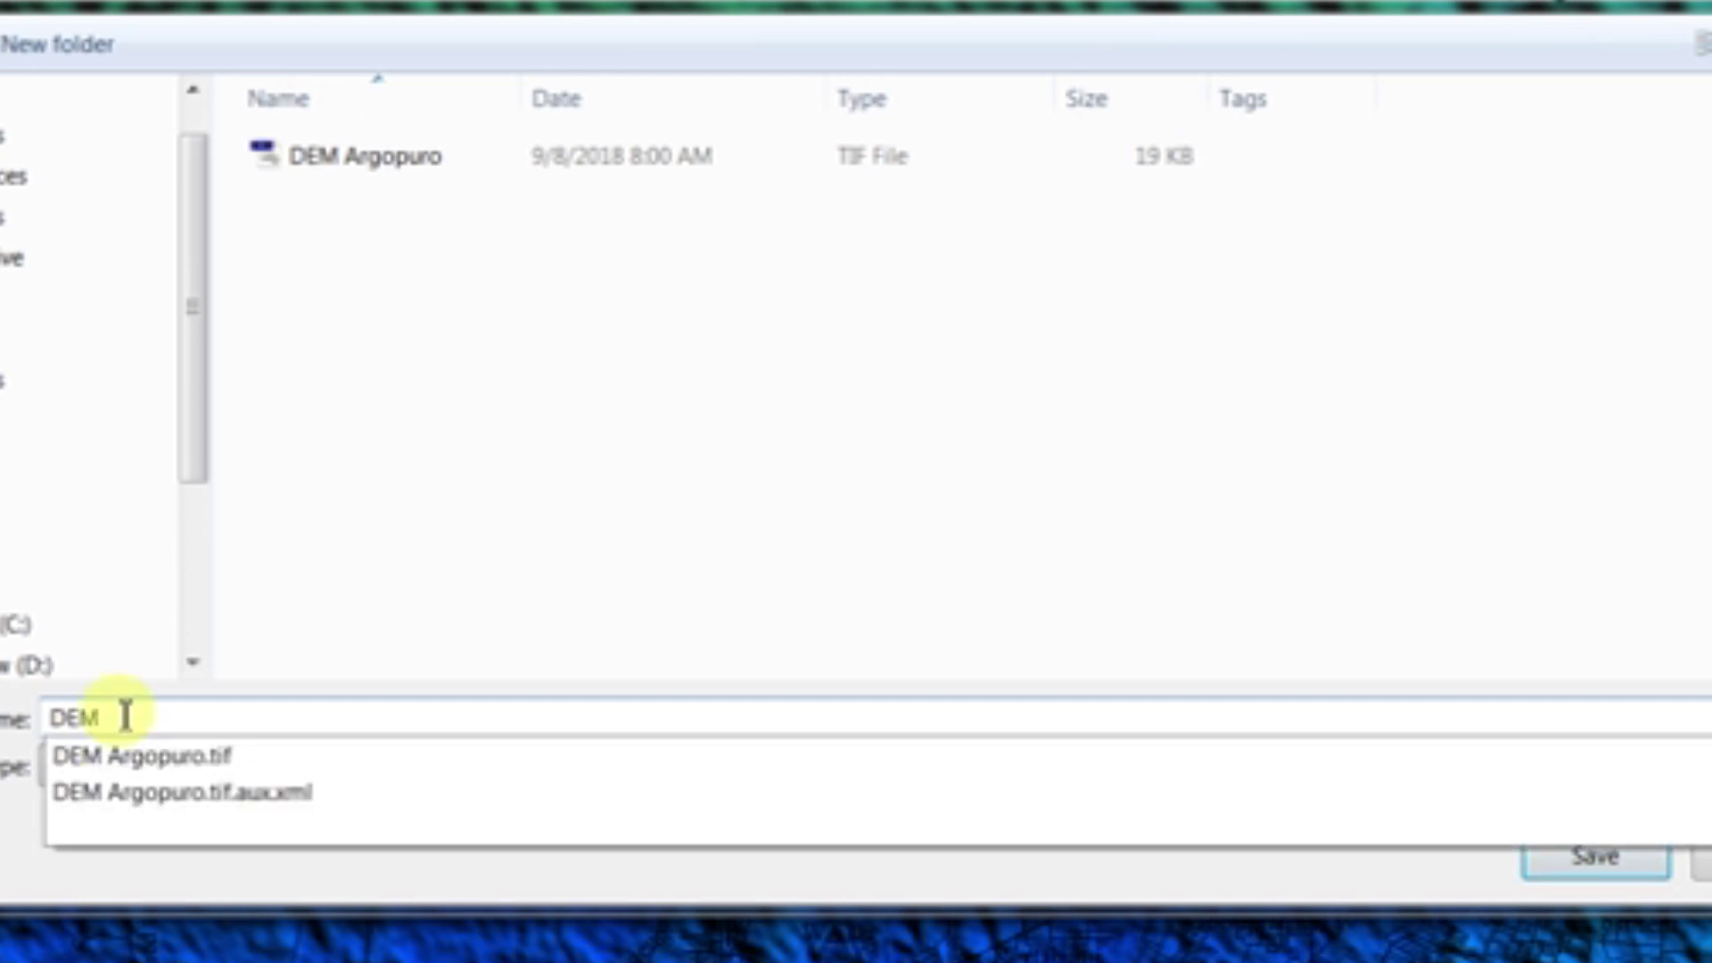
text(Sukorambi)
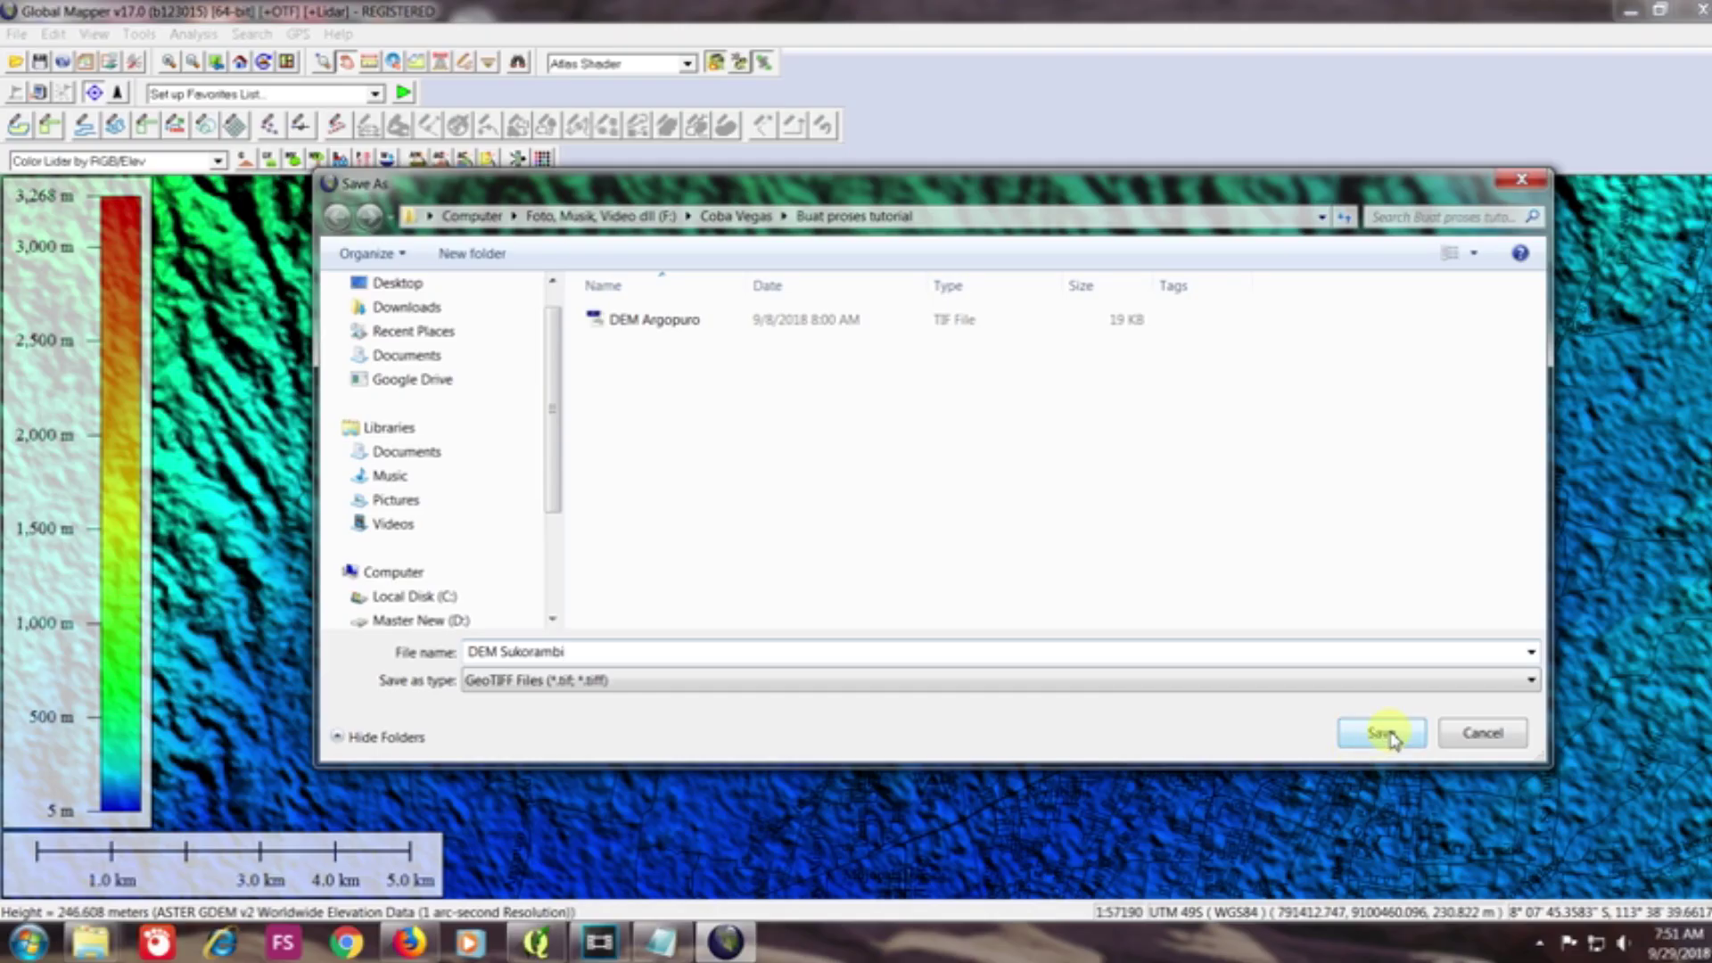
click(1595, 855)
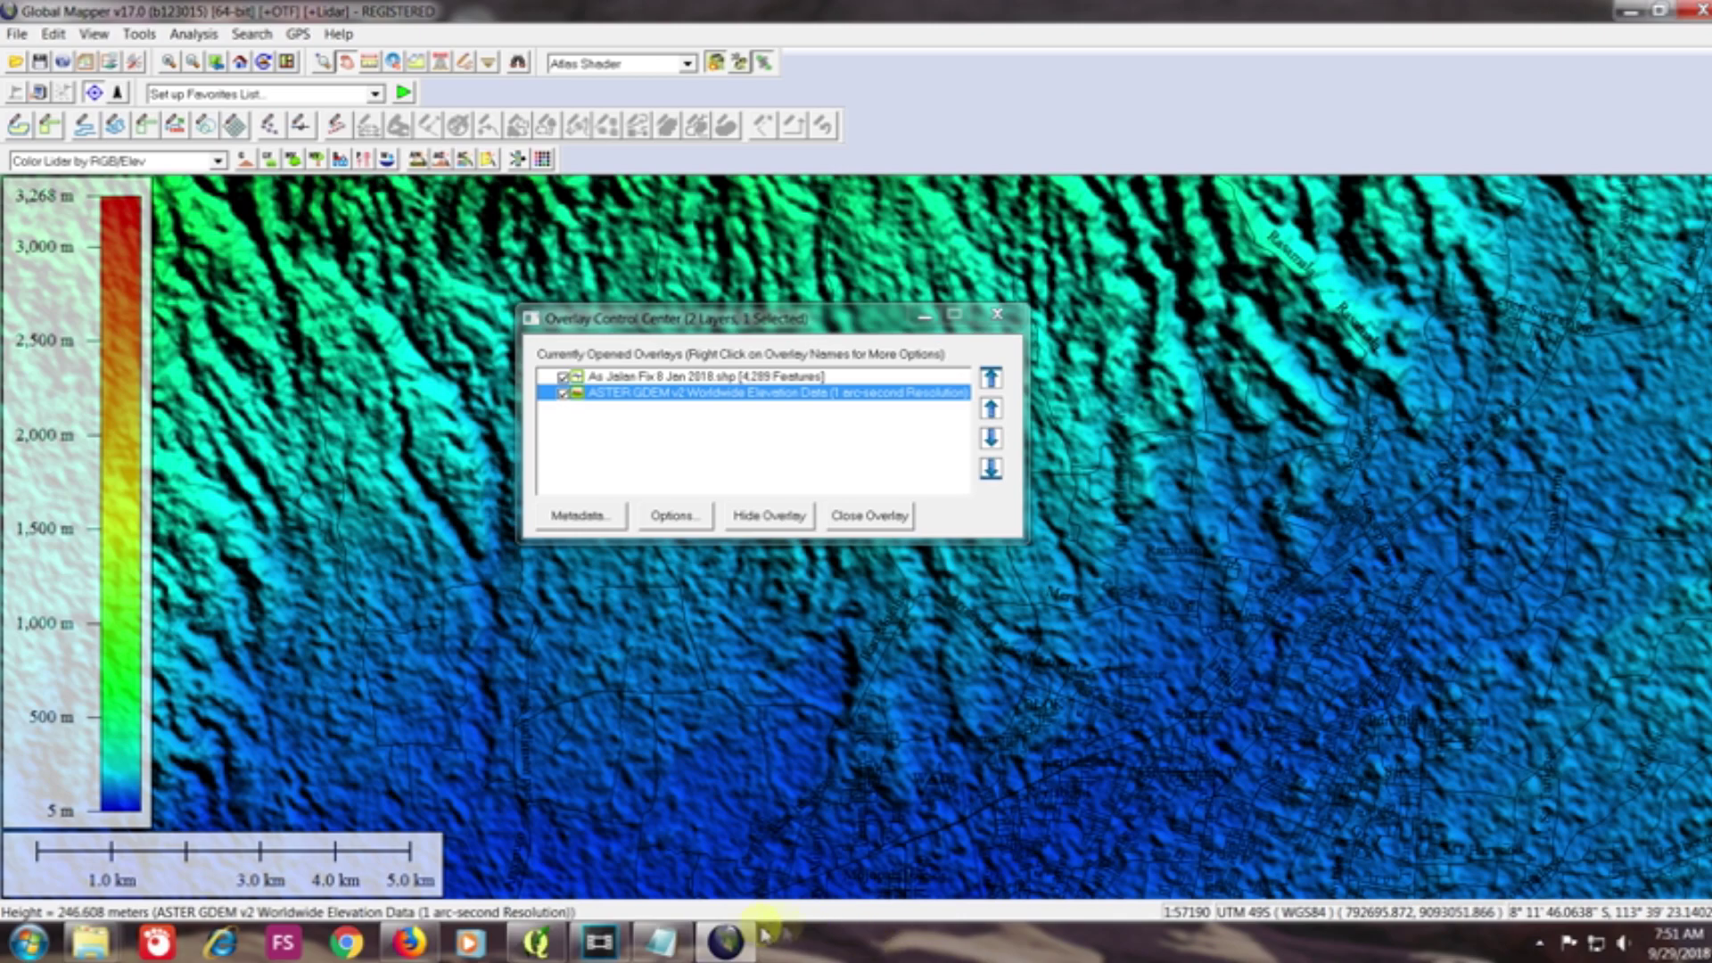
- Return to the Notepad notes and review instructions 7 and 8 on saving the DEM and using it in QGIS
click(661, 940)
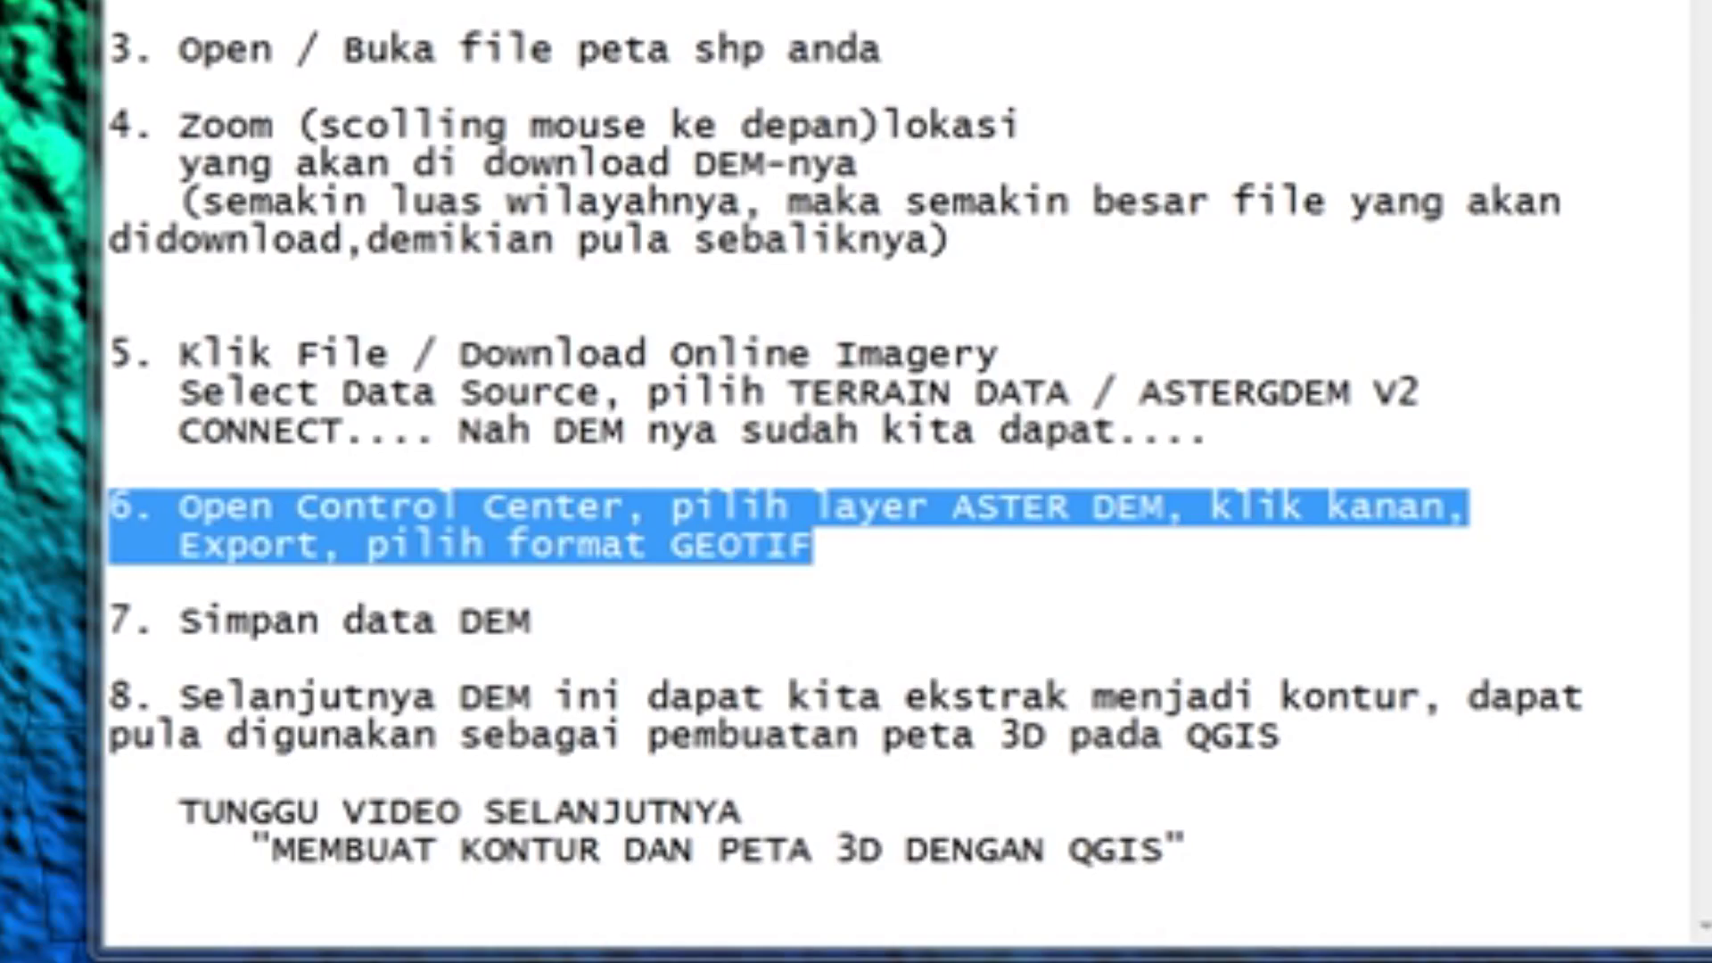
click(589, 617)
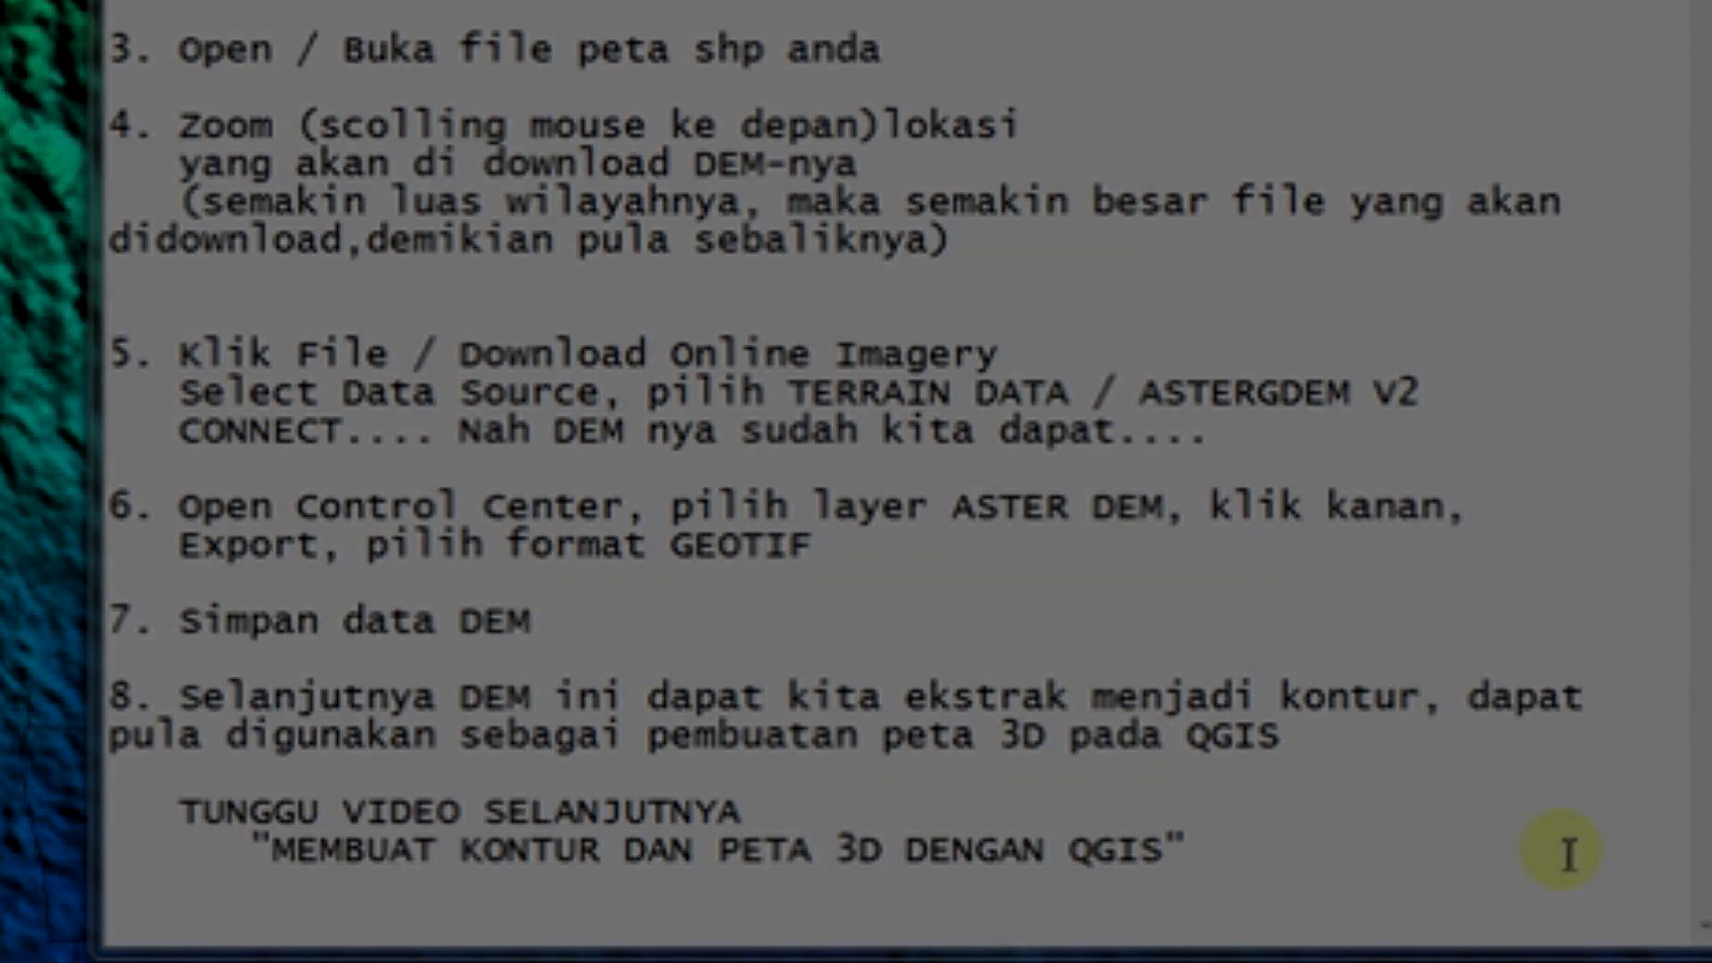
click(1555, 850)
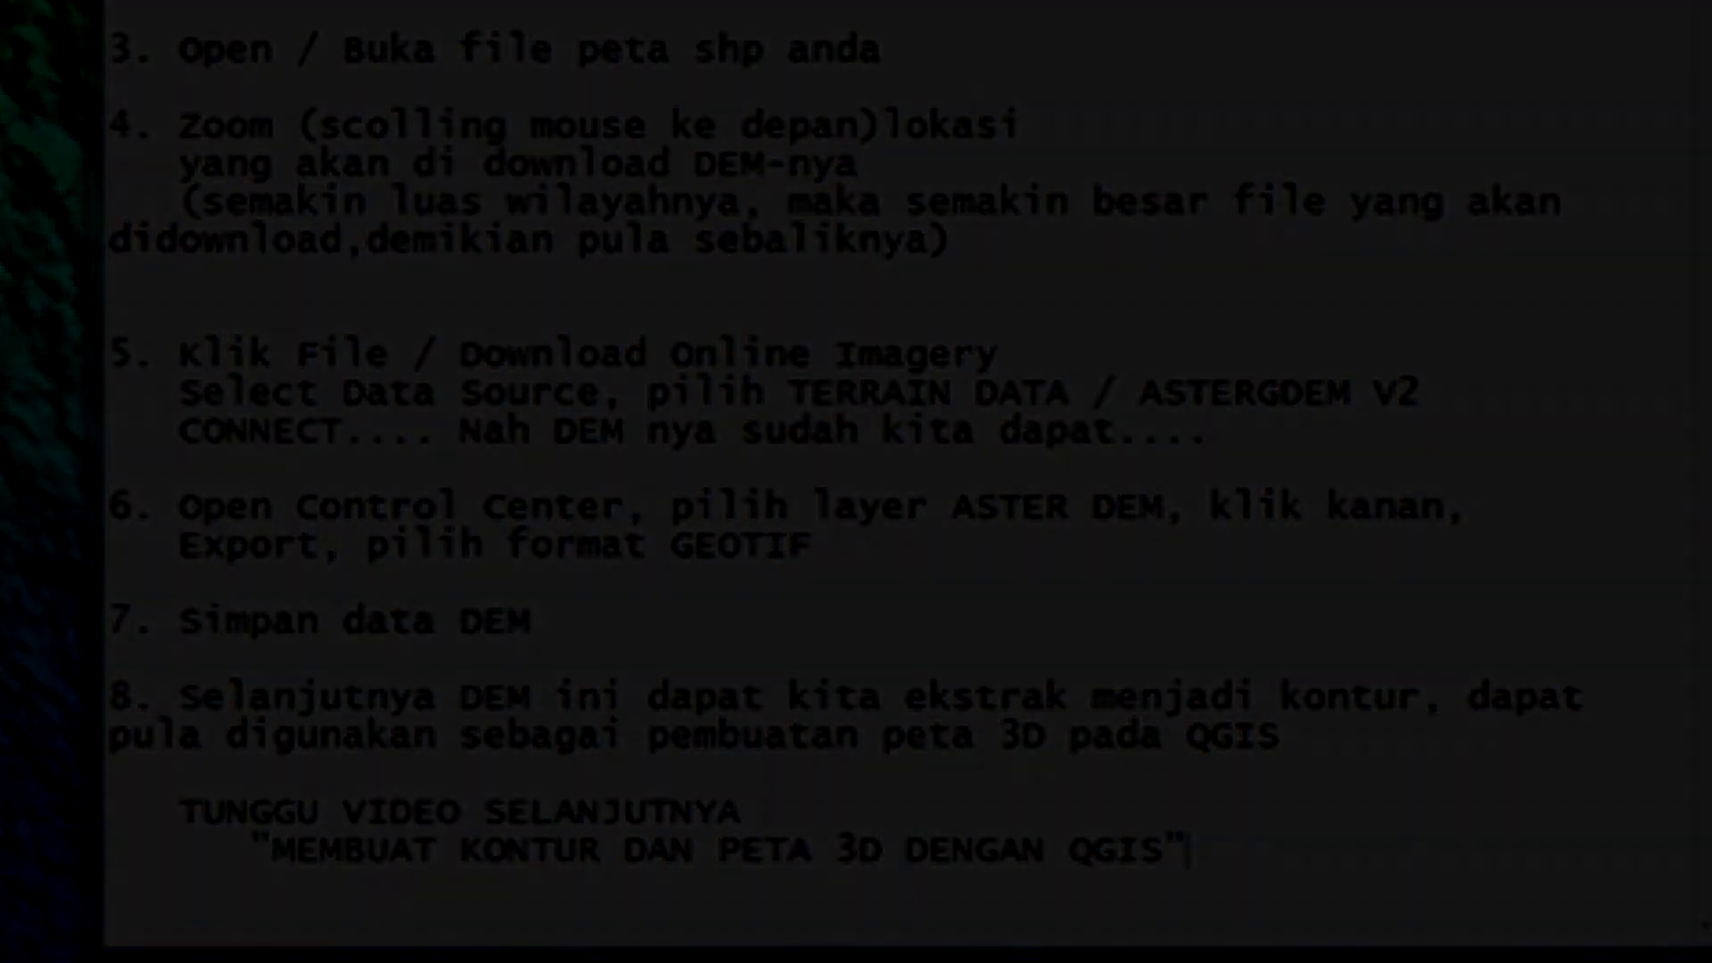